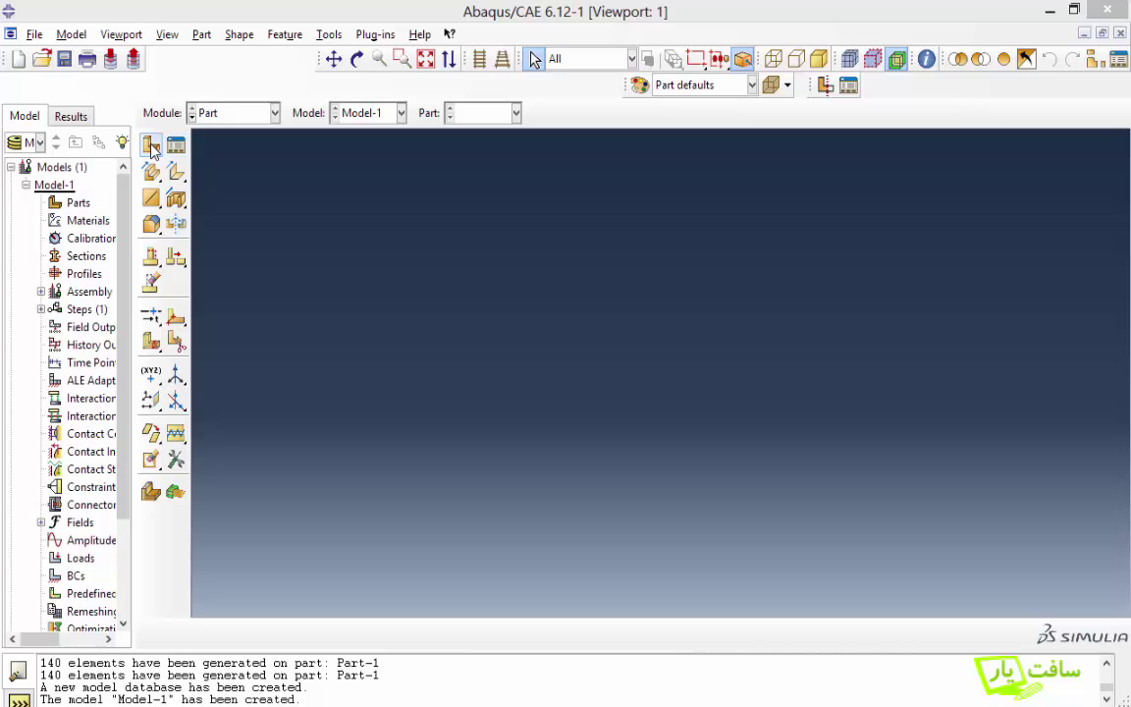
Step: Create a 3D deformable planar shell part named shell with an approximate size of 3
{"action": "left_click", "coordinate": [153, 147]}
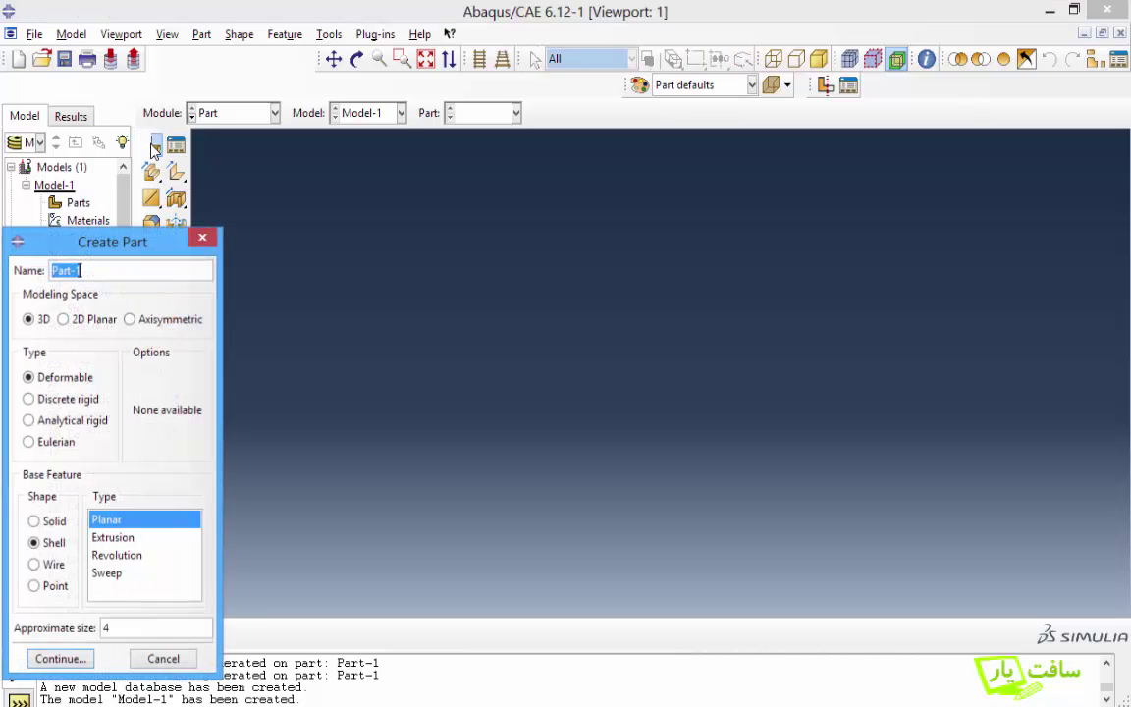
{"action": "left_click_drag", "start_coordinate": [118, 250], "coordinate": [361, 226]}
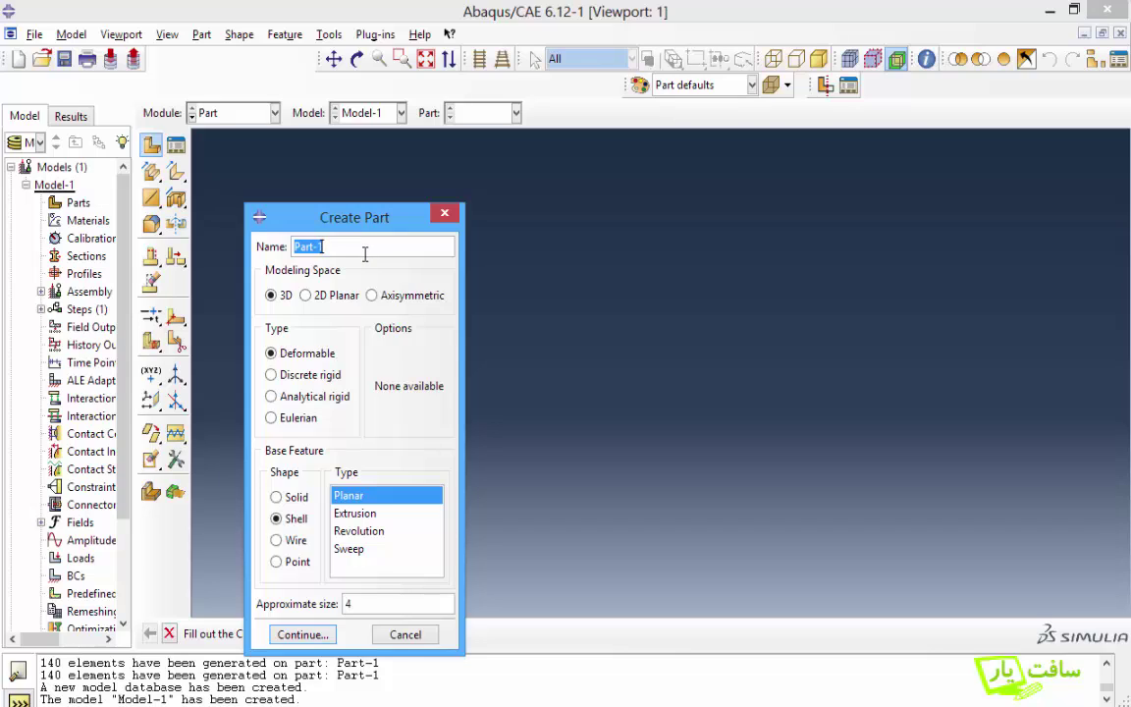
{"action": "type", "text": "???"}
{"action": "key", "text": "BackSpace"}
{"action": "key", "text": "BackSpace"}
{"action": "key", "text": "BackSpace"}
{"action": "type", "text": "shell"}
{"action": "left_click_drag", "start_coordinate": [372, 212], "coordinate": [378, 186]}
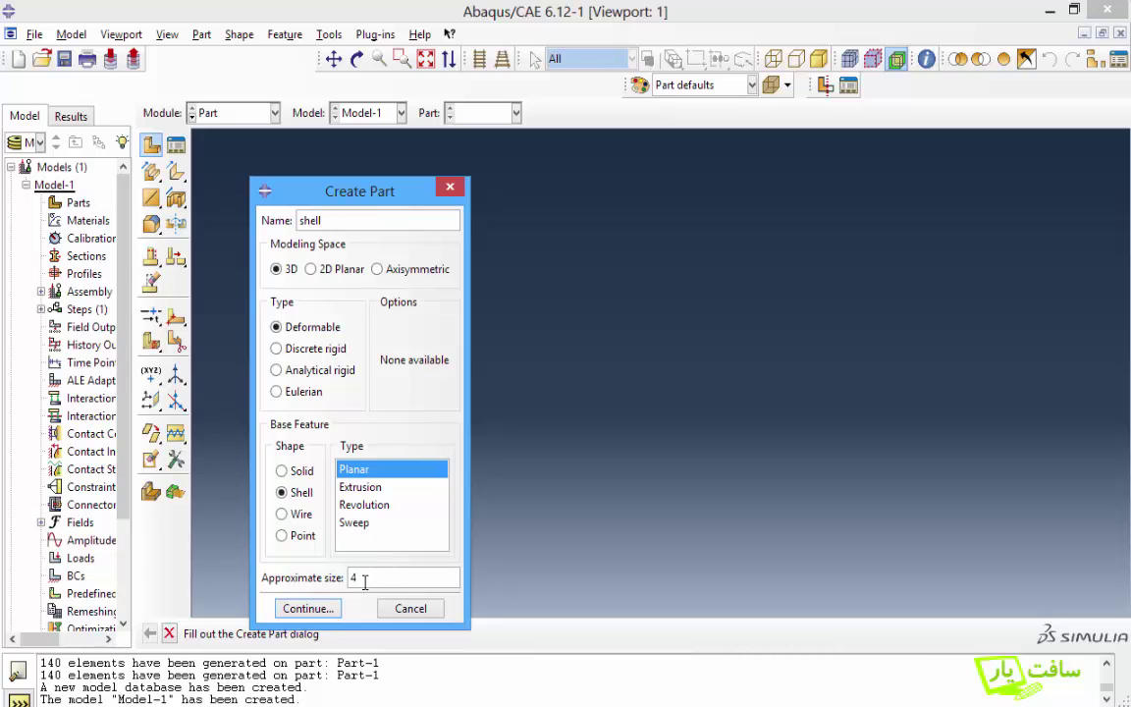
{"action": "type", "text": "3"}
{"action": "left_click", "coordinate": [308, 609]}
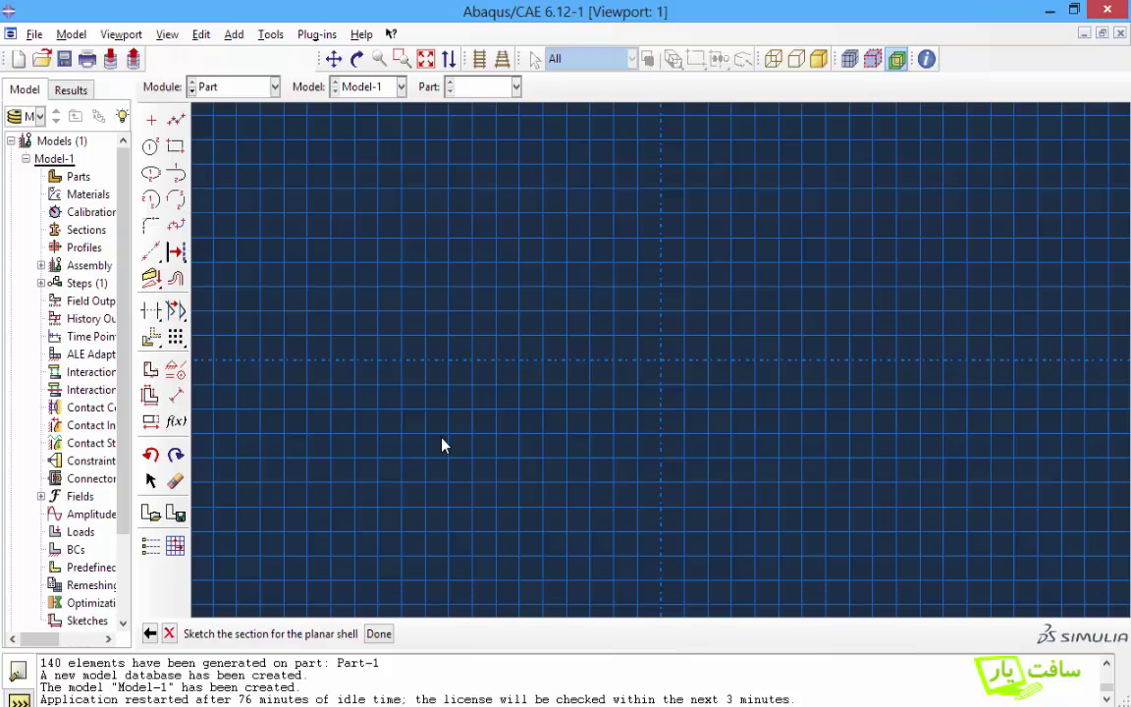
Step: Sketch a rectangle about 0.55 wide and 0.4 high with its lower-left corner at the origin
{"action": "left_click", "coordinate": [177, 149]}
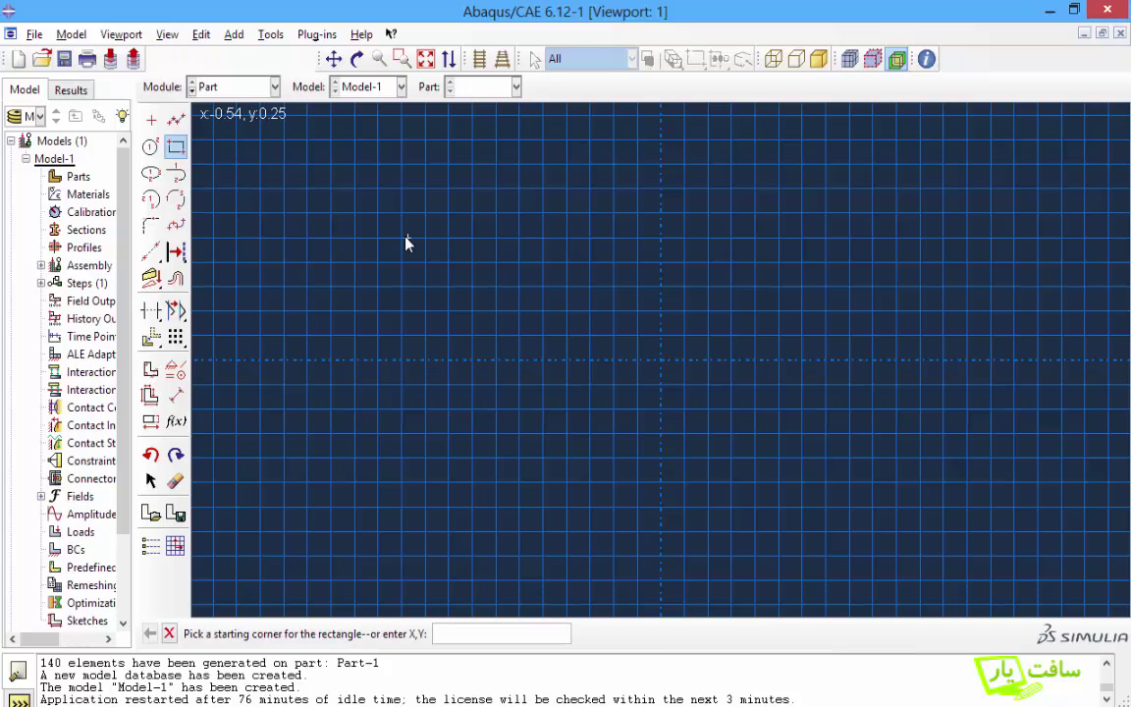
{"action": "left_click", "coordinate": [661, 360]}
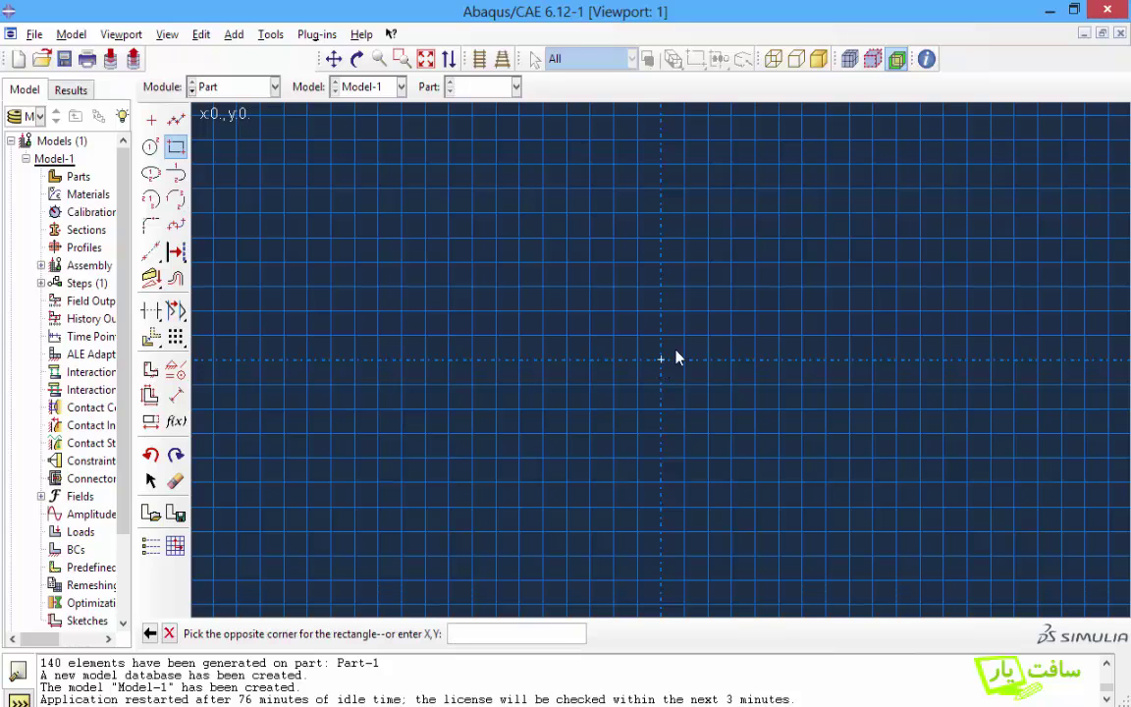
{"action": "left_click", "coordinate": [916, 168]}
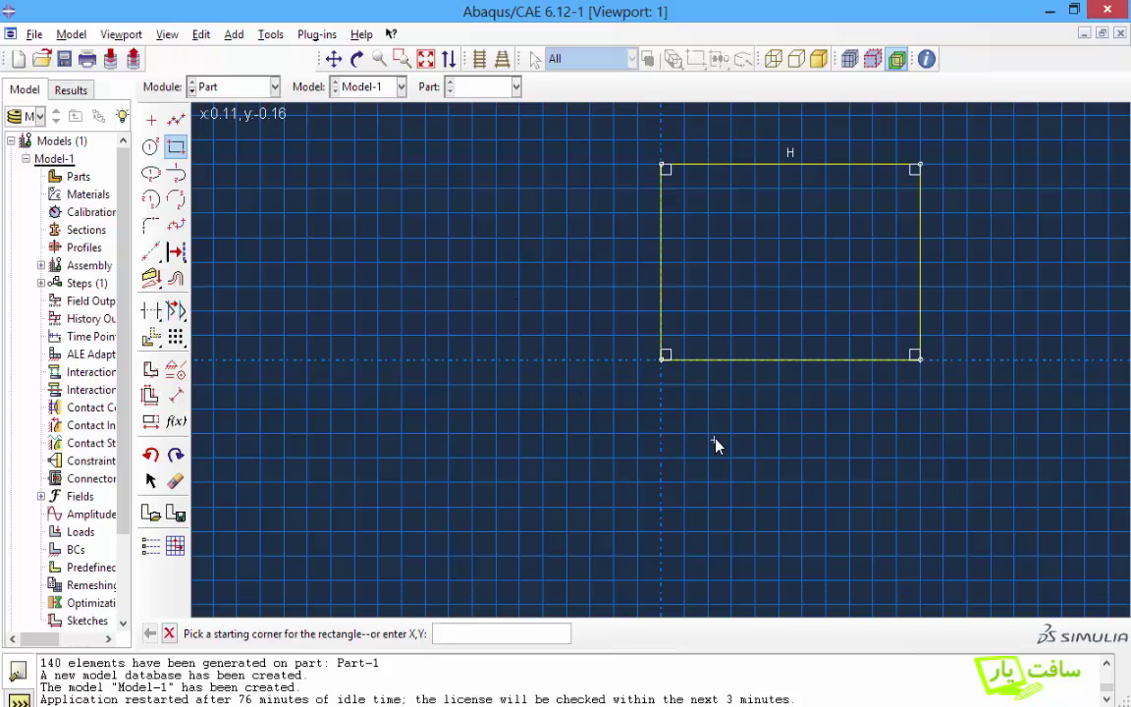
Step: Delete the horizontal constraint and all the perpendicular corner constraints from the rectangle
{"action": "left_click", "coordinate": [176, 481]}
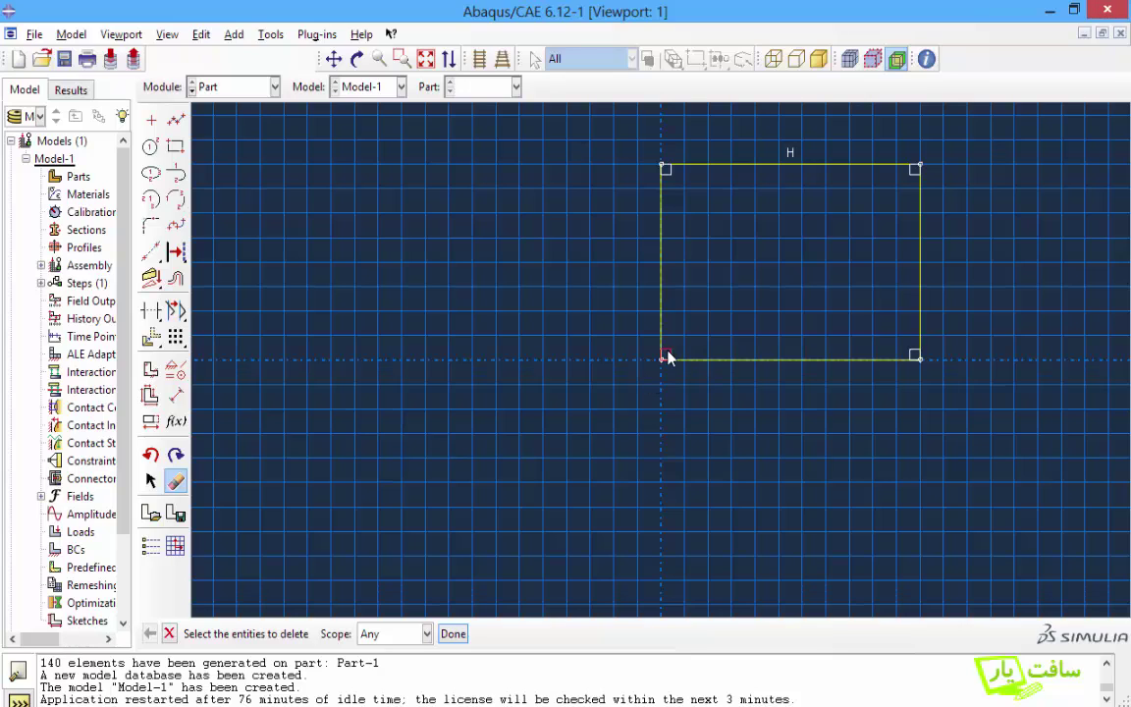
{"action": "left_click", "coordinate": [666, 169], "text": "shift"}
{"action": "left_click", "coordinate": [790, 154], "text": "shift"}
{"action": "left_click", "coordinate": [917, 169], "text": "shift"}
{"action": "left_click", "coordinate": [915, 357], "text": "shift"}
{"action": "middle_click", "coordinate": [839, 465]}
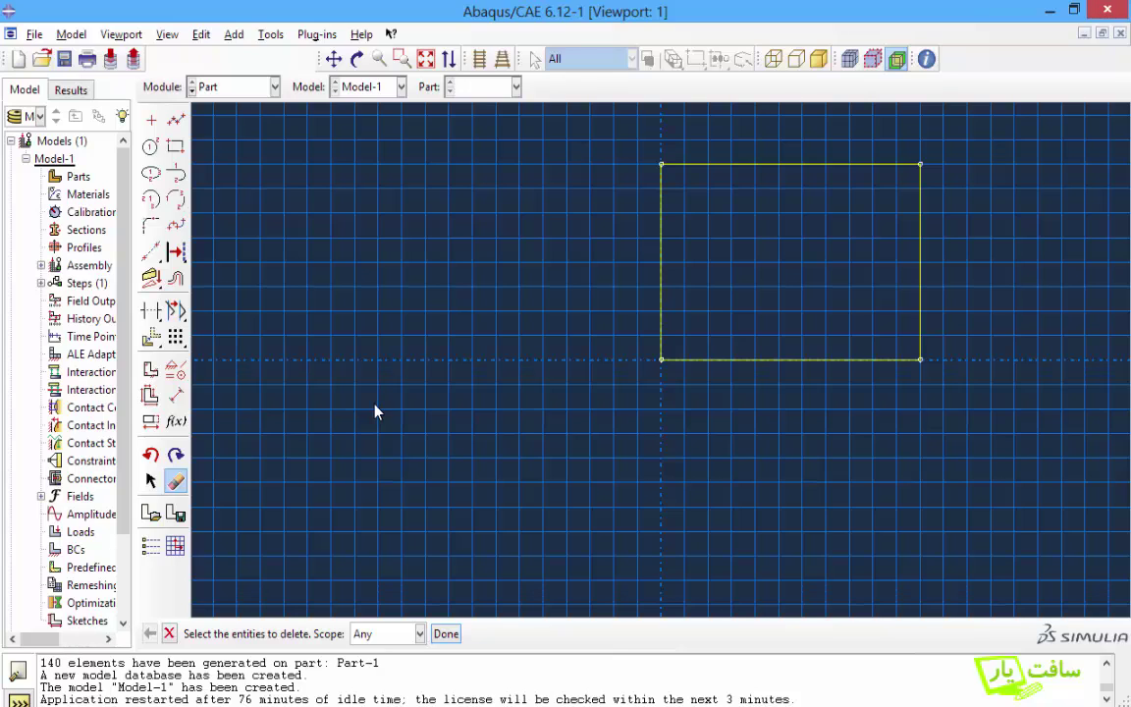
Step: Add a parallel constraint between the rectangle's upper and lower edges
{"action": "left_click", "coordinate": [175, 371]}
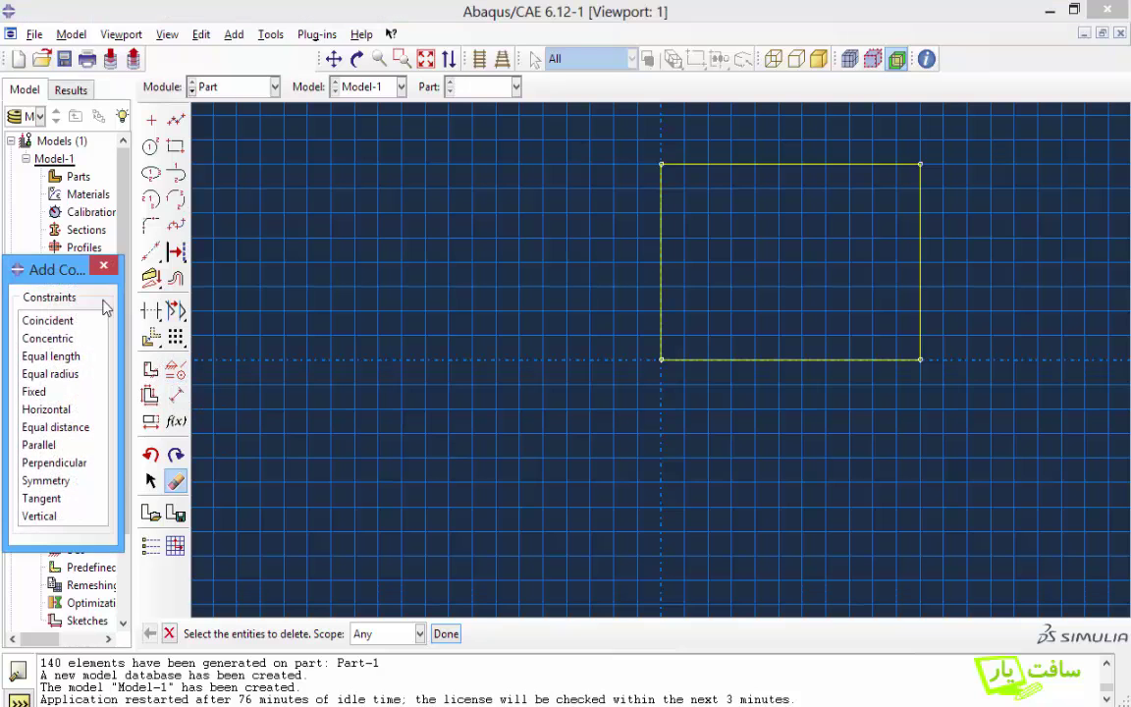
{"action": "mouse_move", "coordinate": [66, 270]}
{"action": "left_mouse_down"}
{"action": "mouse_move", "coordinate": [147, 262]}
{"action": "mouse_move", "coordinate": [218, 207]}
{"action": "mouse_move", "coordinate": [253, 150]}
{"action": "left_mouse_up"}
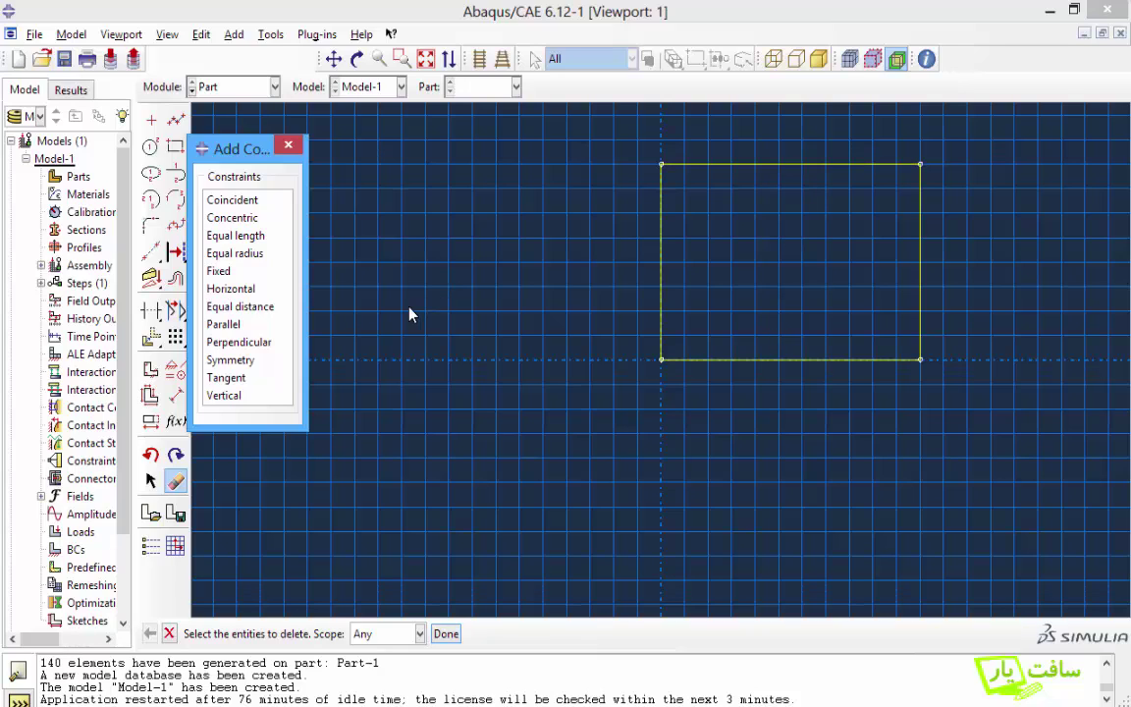
{"action": "left_click", "coordinate": [226, 325]}
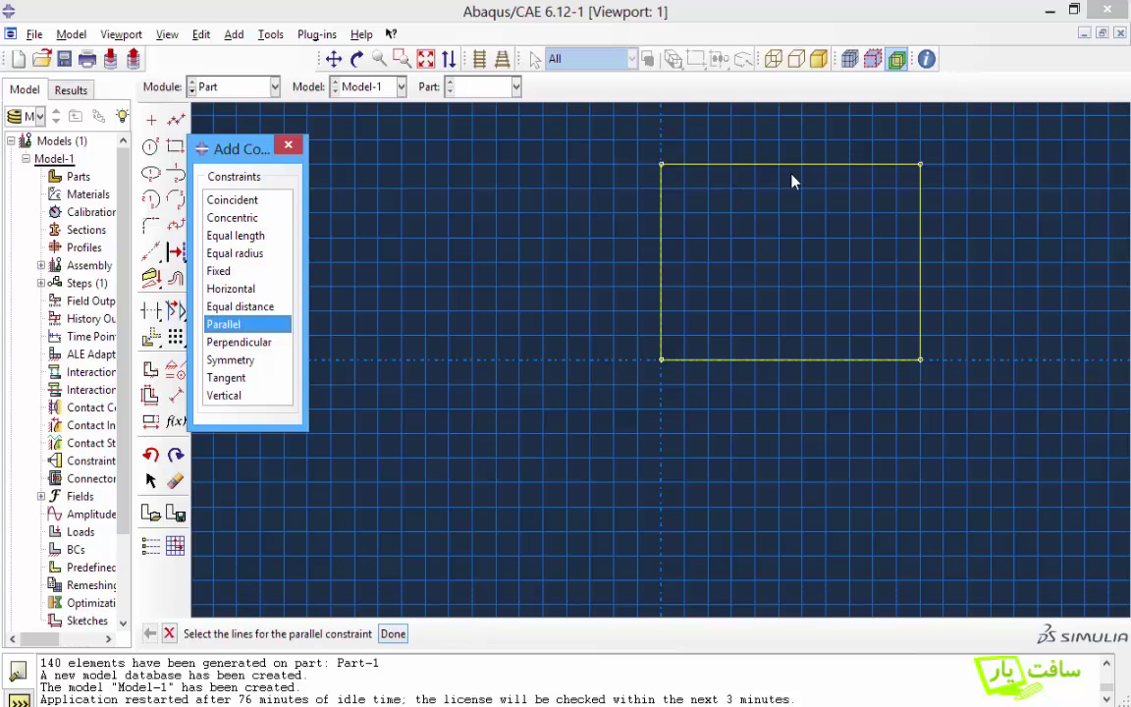
{"action": "left_click", "coordinate": [798, 165]}
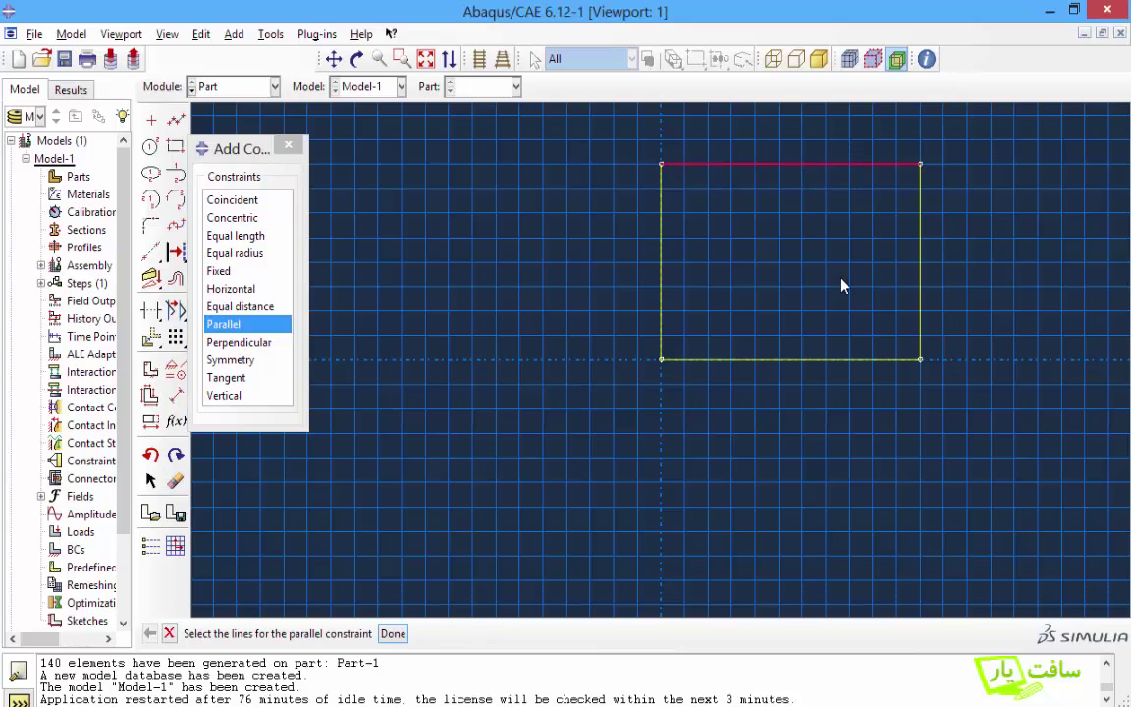
{"action": "left_click", "coordinate": [805, 362]}
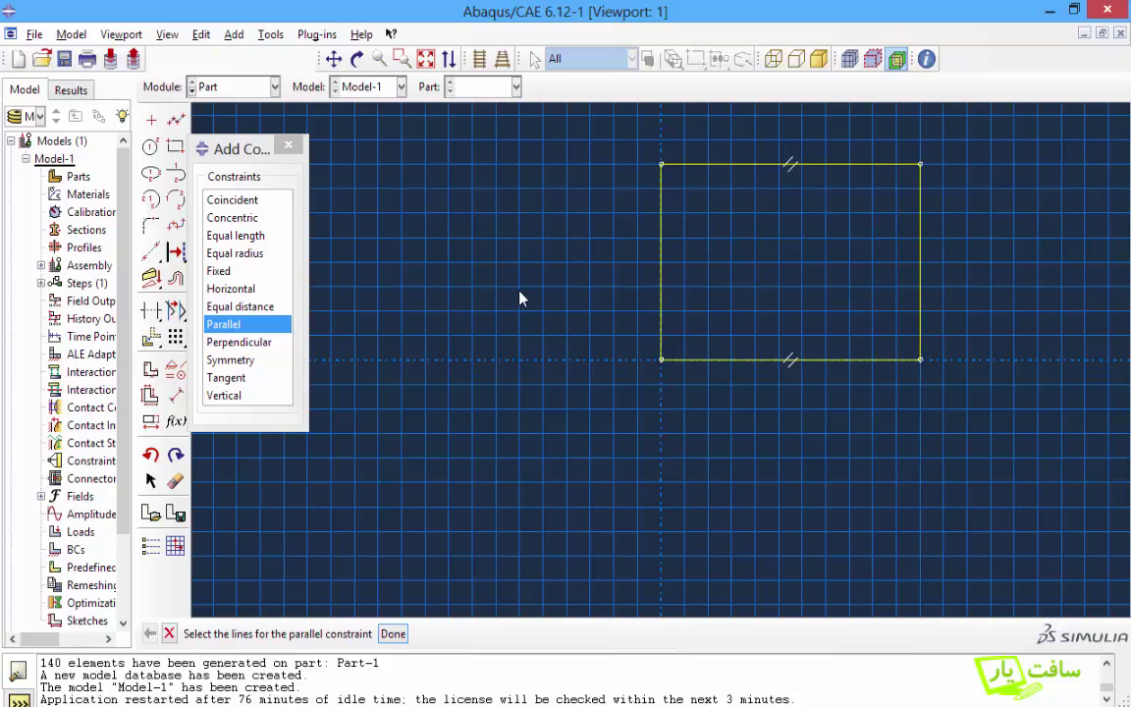
Step: Add vertical constraints to the rectangle's left and right edges
{"action": "left_click", "coordinate": [225, 398]}
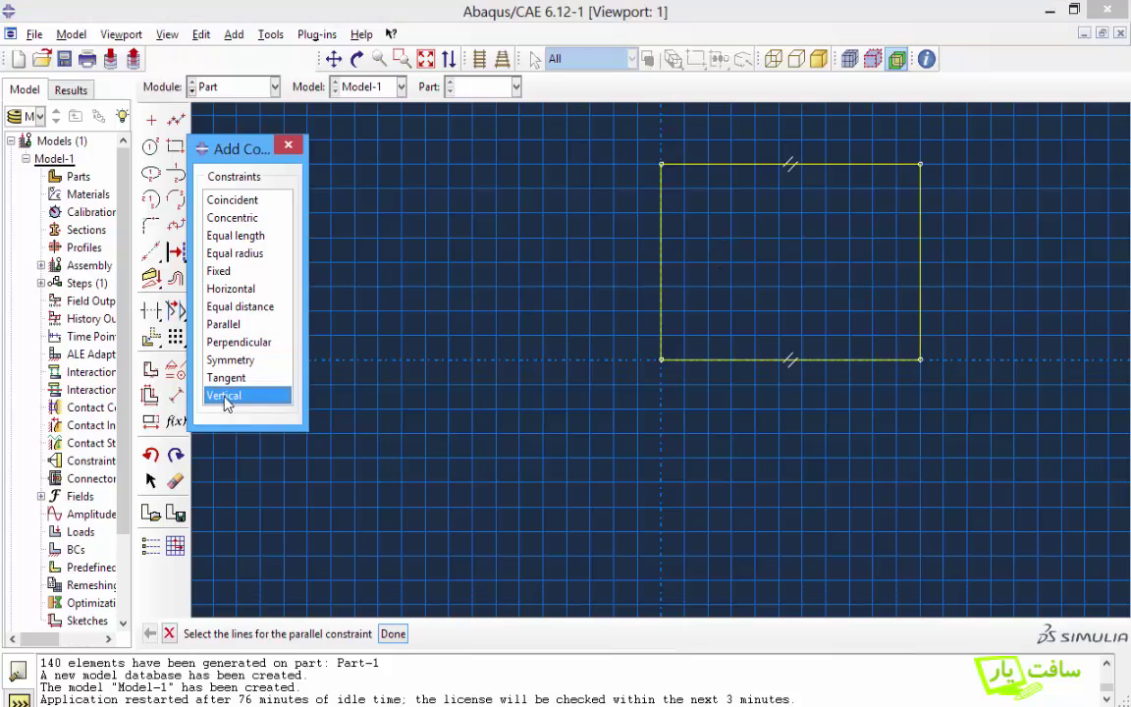
{"action": "left_click", "coordinate": [660, 260]}
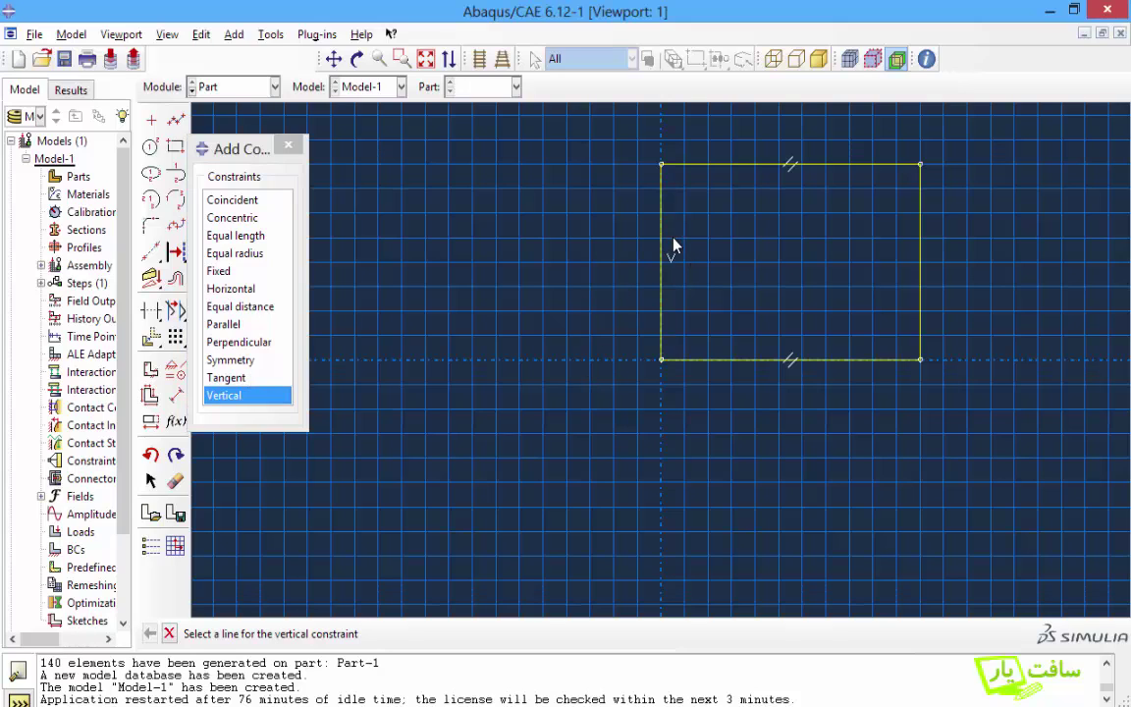
{"action": "left_click", "coordinate": [920, 235]}
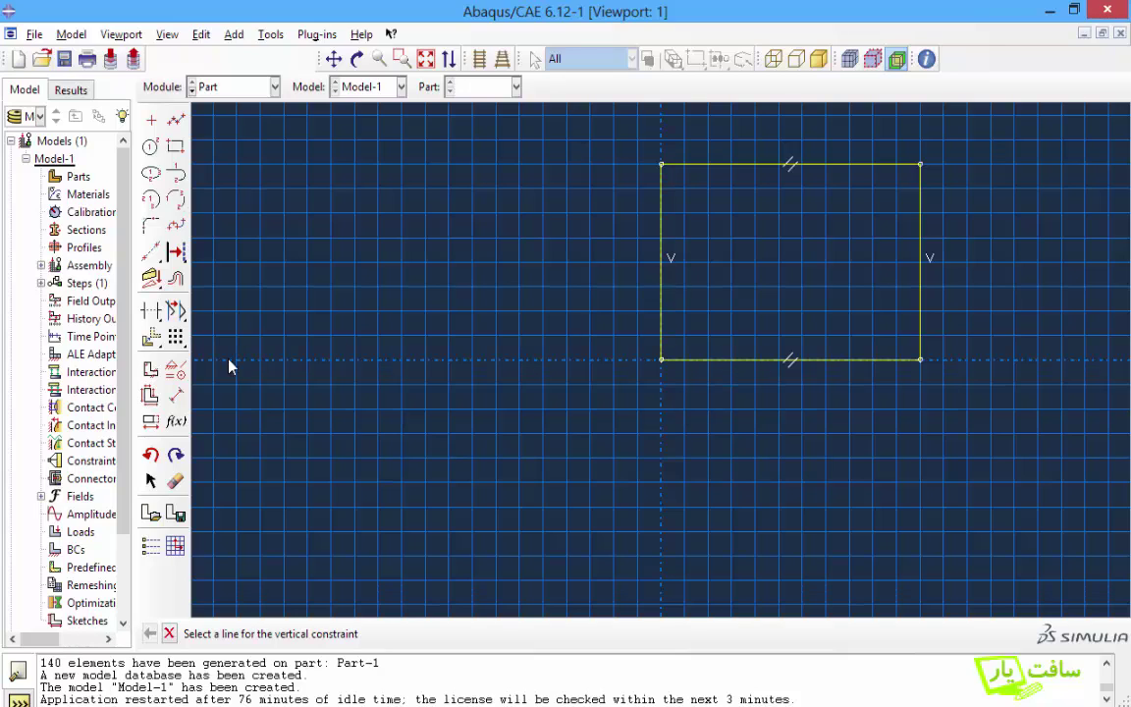
Step: Dimension the angle between the left and lower edges and set it to 60 degrees
{"action": "left_click", "coordinate": [177, 396]}
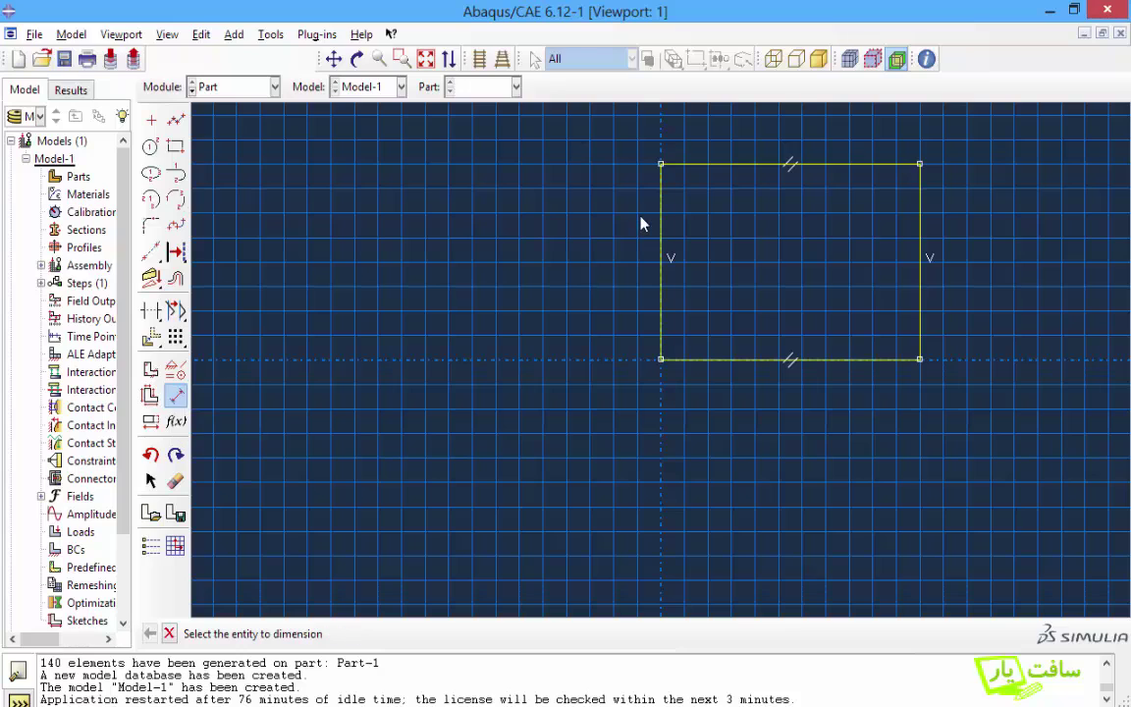
{"action": "left_click", "coordinate": [663, 294]}
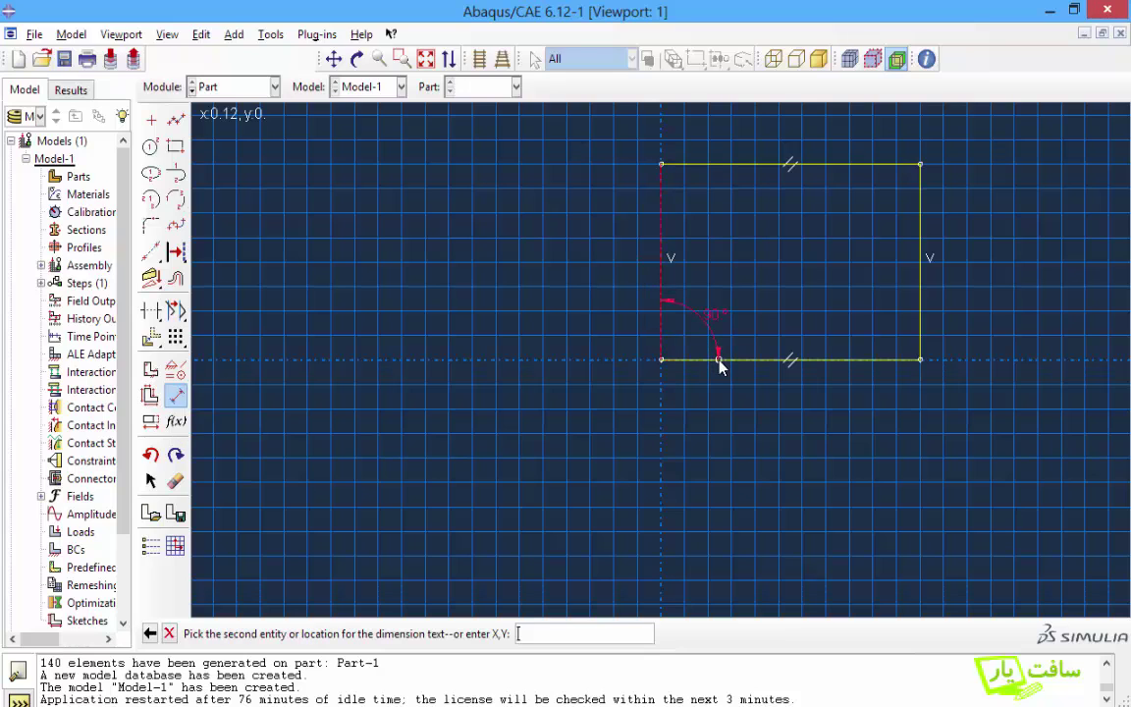
{"action": "left_click", "coordinate": [719, 360]}
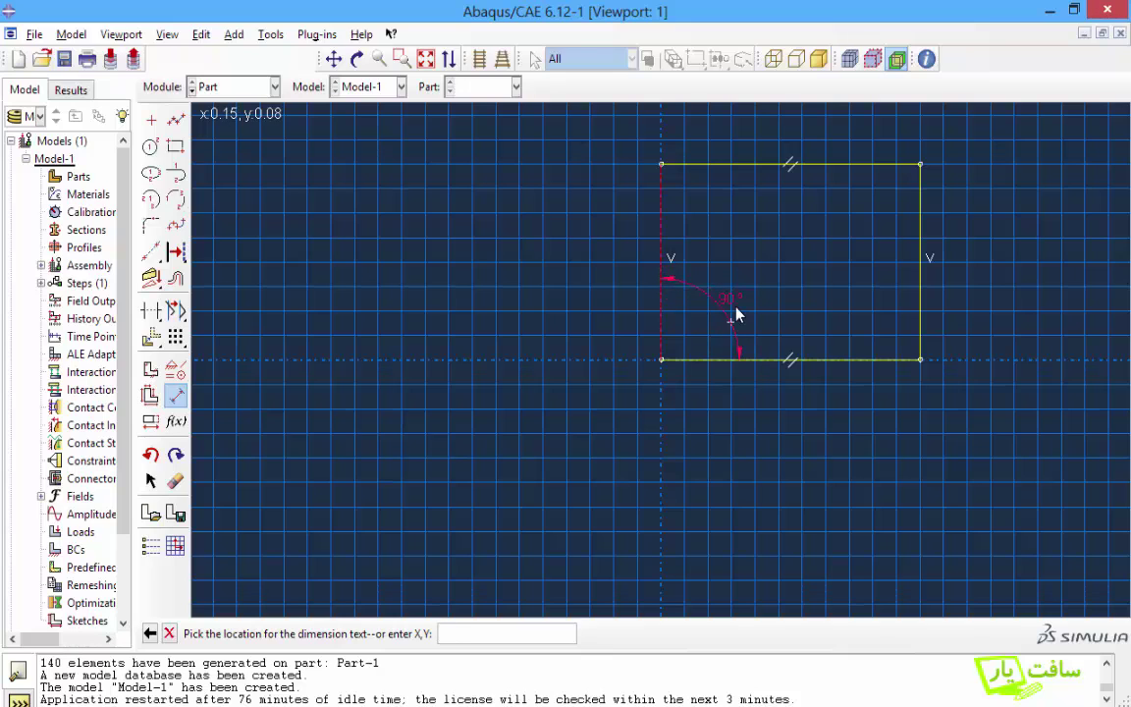
{"action": "left_click", "coordinate": [727, 318]}
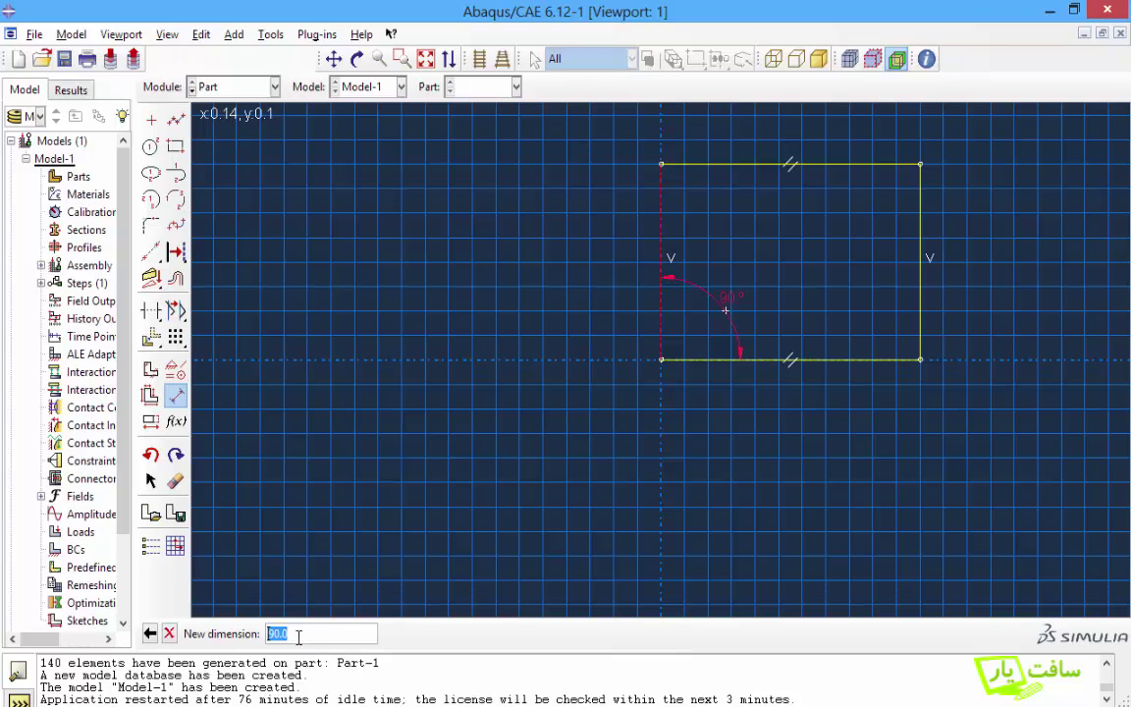
{"action": "type", "text": "60"}
{"action": "key", "text": "Return"}
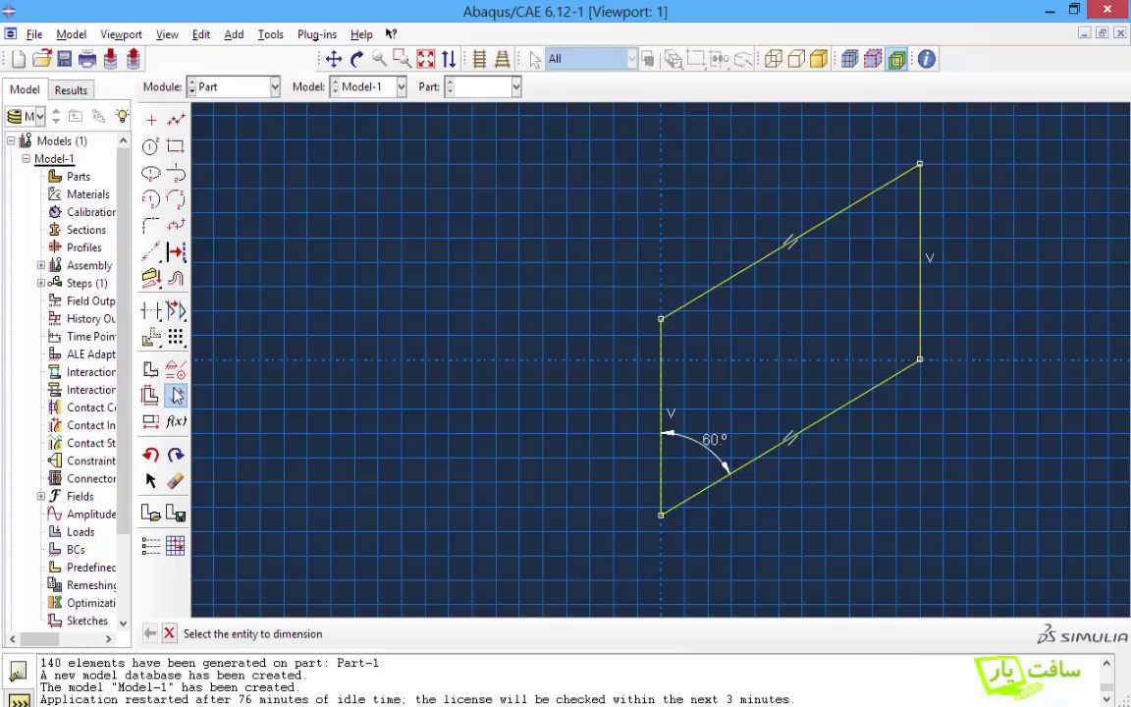
Step: Dimension the length of the left vertical edge as 0.4
{"action": "left_click", "coordinate": [659, 407]}
{"action": "left_click", "coordinate": [625, 402]}
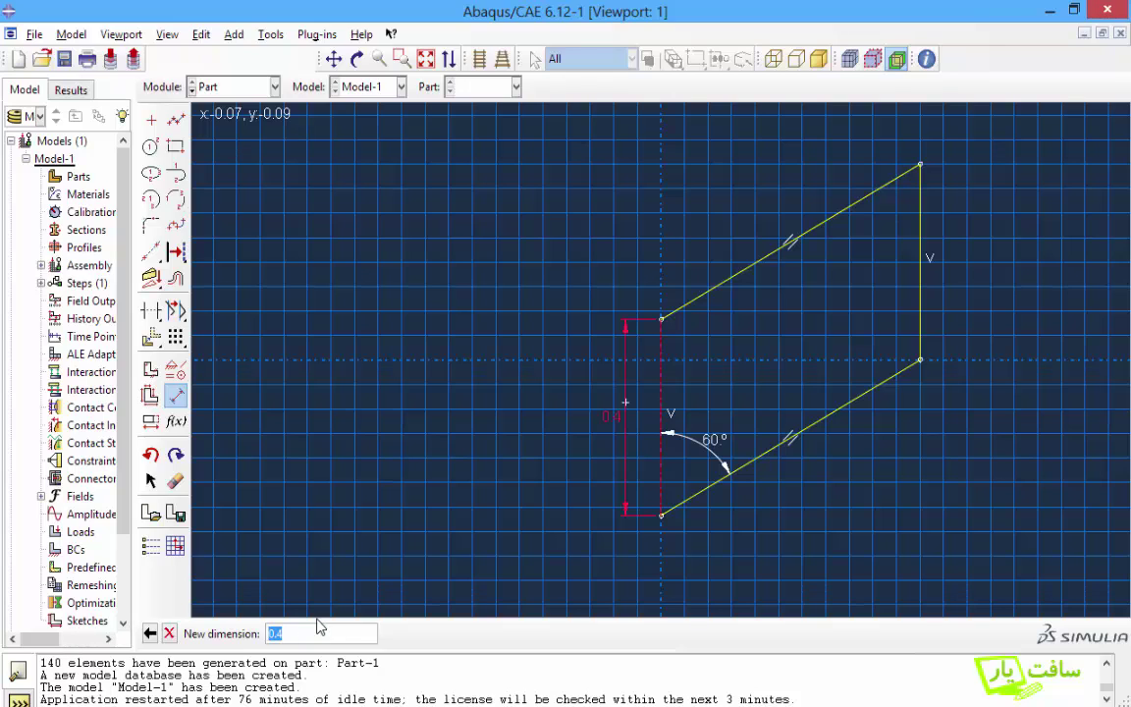
{"action": "key", "text": "Return"}
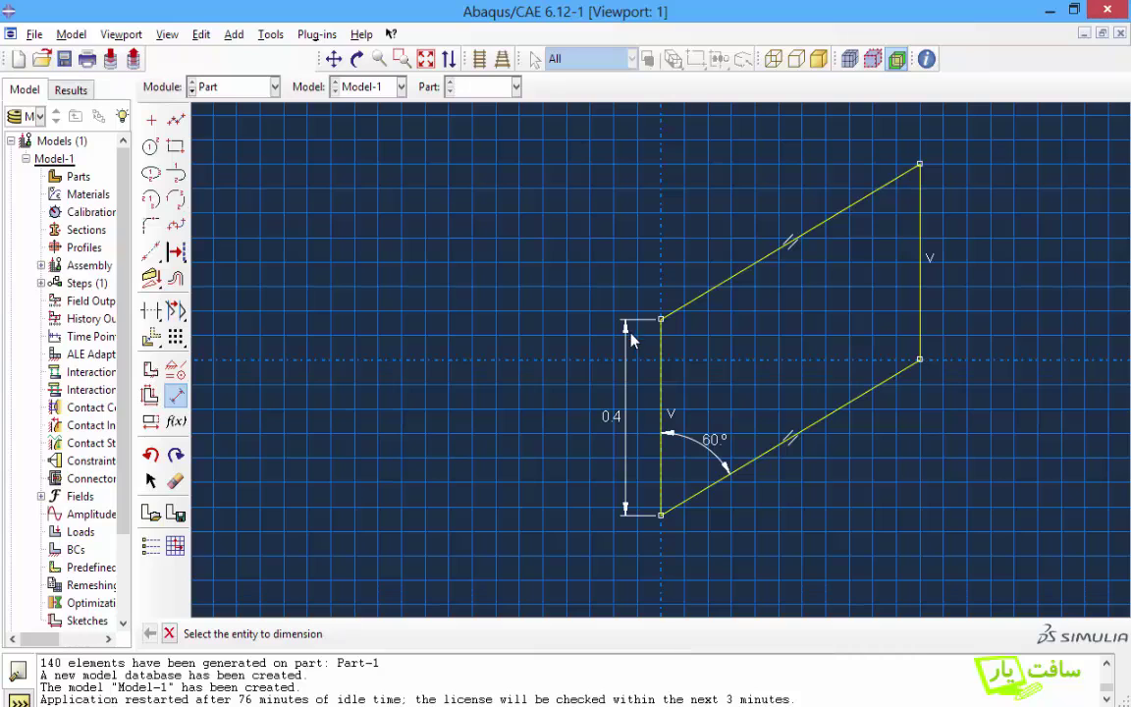
Step: Set the horizontal distance between the upper edge's two vertices to 1 and finish the planar shell sketch
{"action": "left_click", "coordinate": [661, 321]}
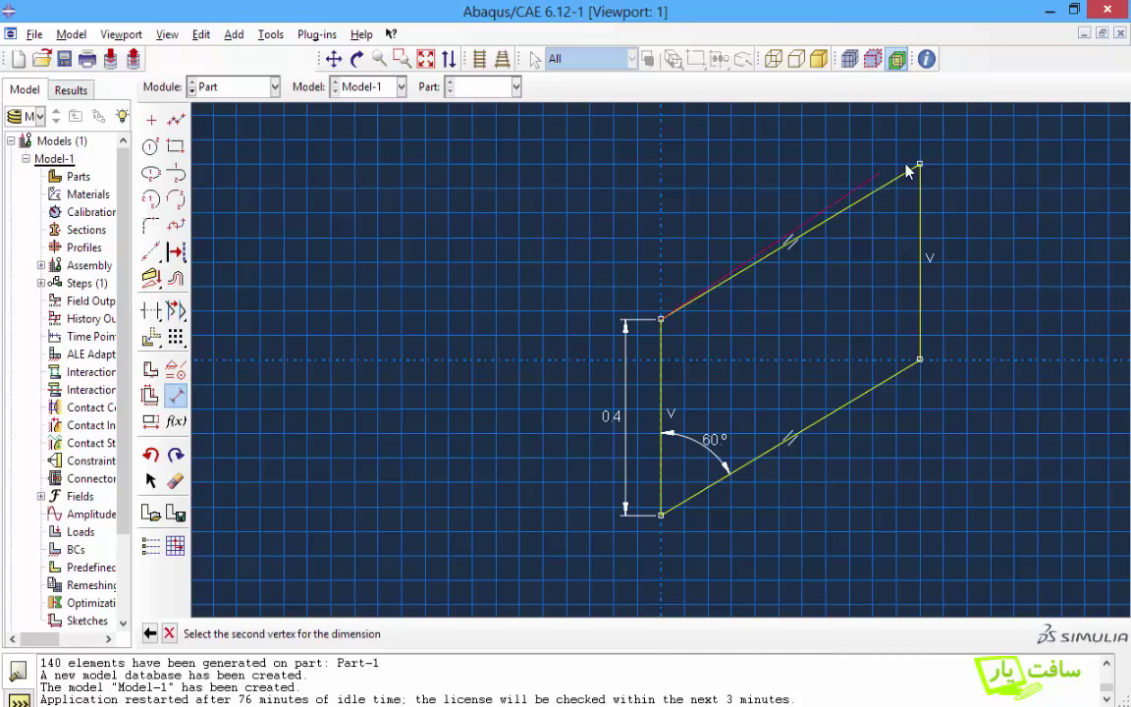
{"action": "left_click", "coordinate": [815, 193]}
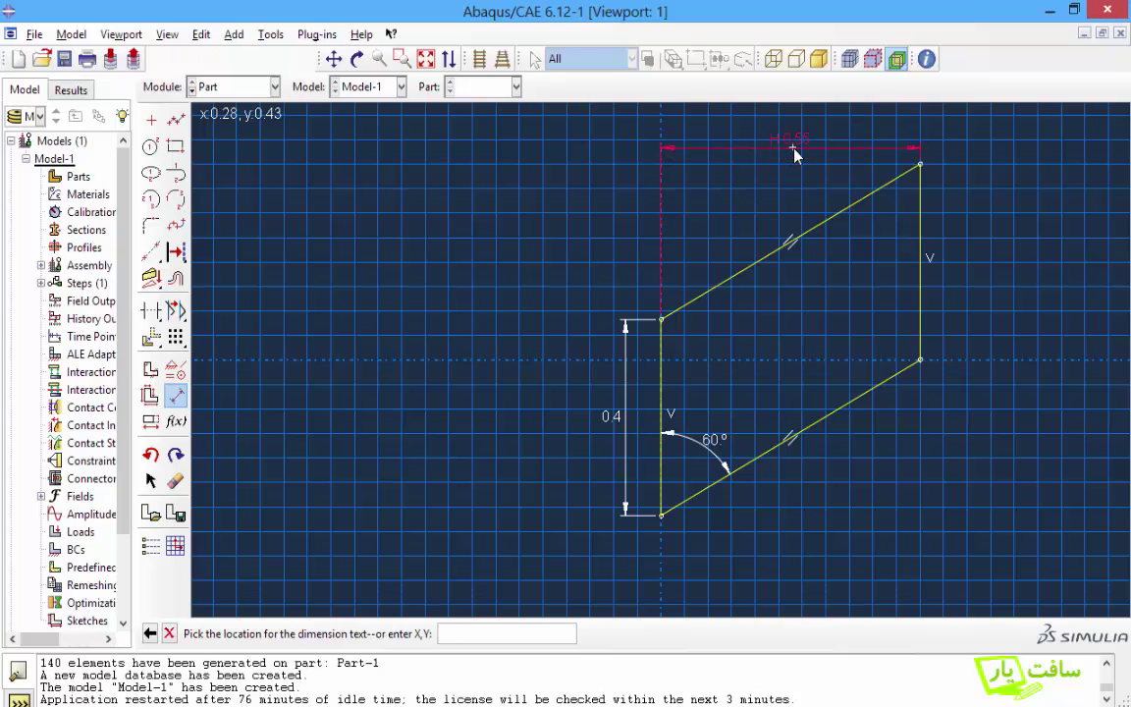
{"action": "left_click", "coordinate": [795, 149]}
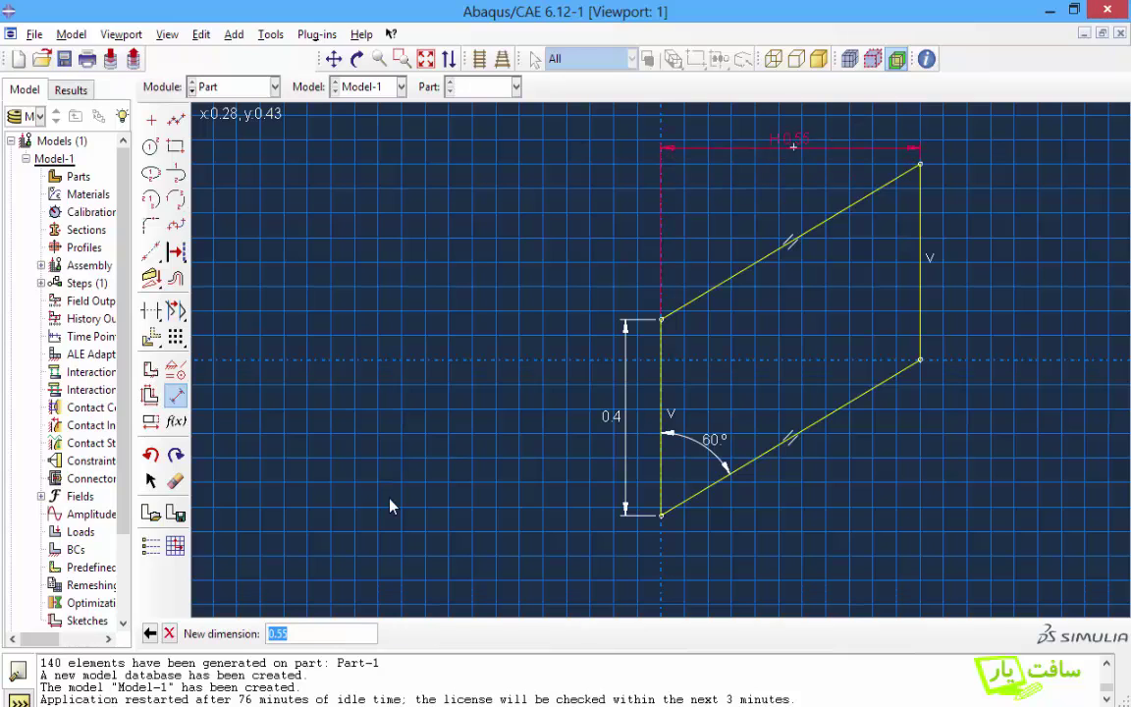
{"action": "type", "text": "1"}
{"action": "key", "text": "Return"}
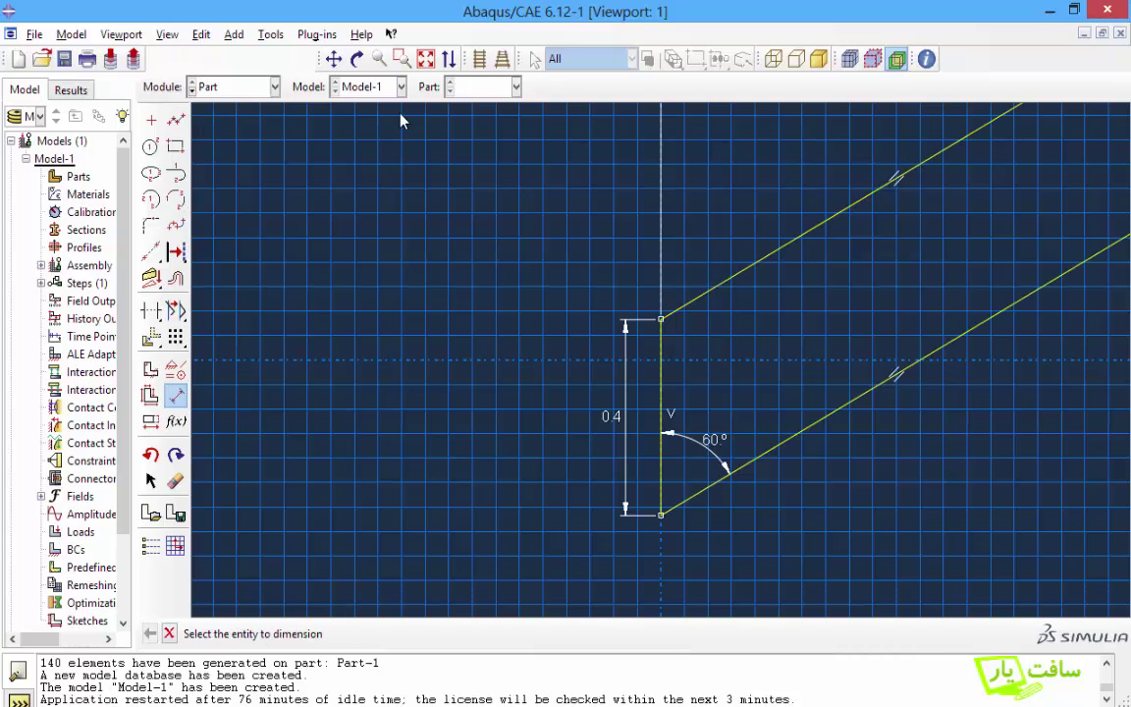
{"action": "left_click", "coordinate": [426, 60]}
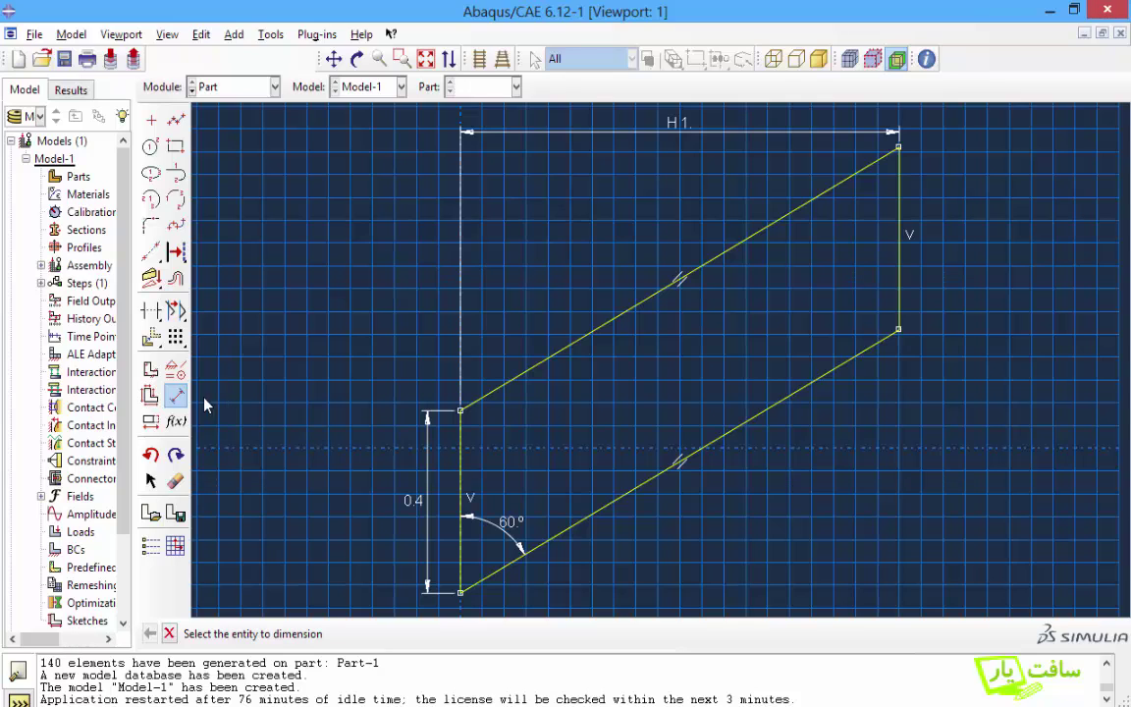
{"action": "middle_click", "coordinate": [311, 422]}
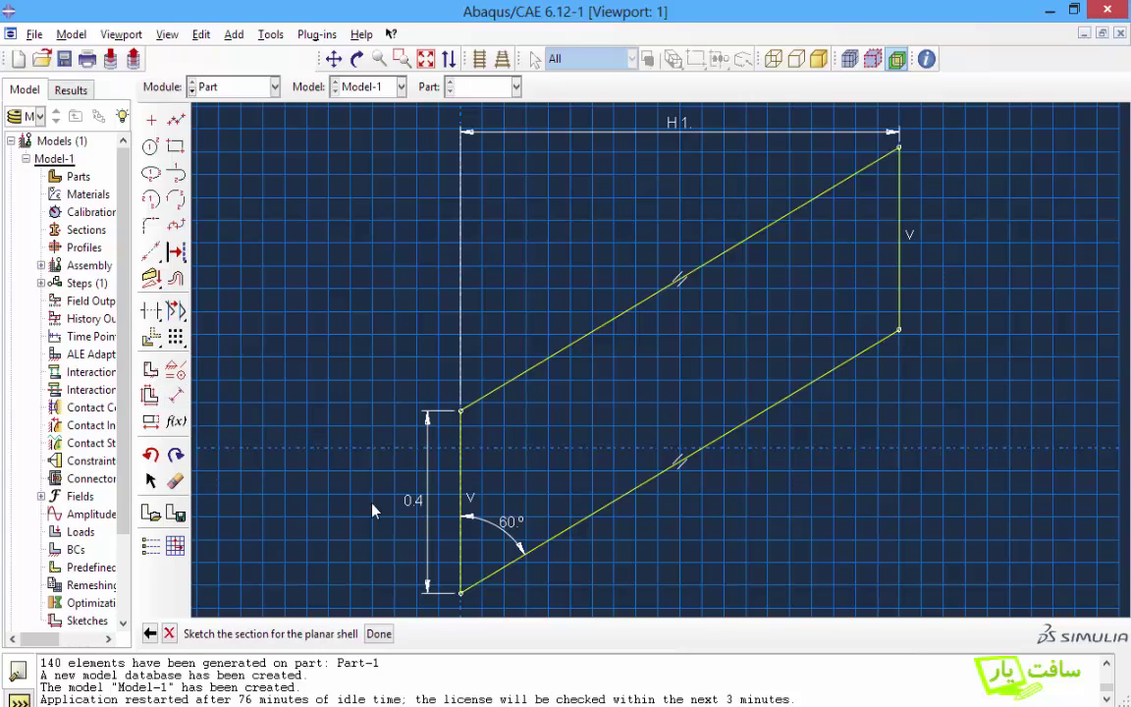
{"action": "left_click", "coordinate": [379, 634]}
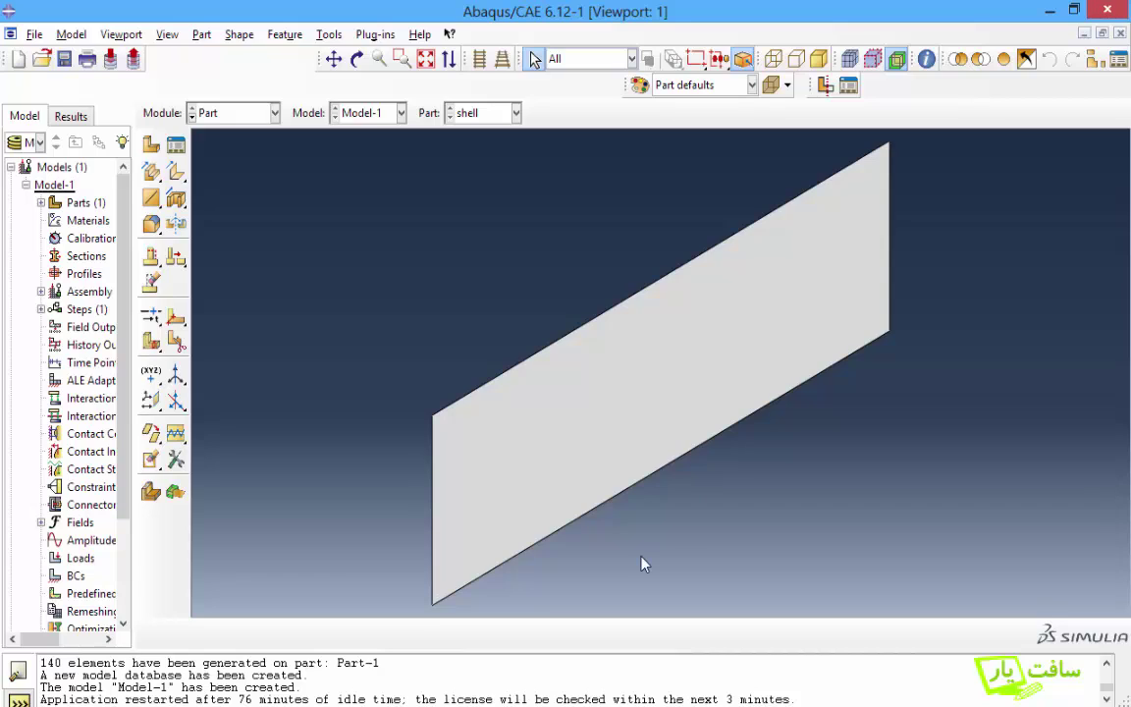
Step: Switch to the Property module and create a material with a uniform mass density of 7800
{"action": "left_click", "coordinate": [251, 115]}
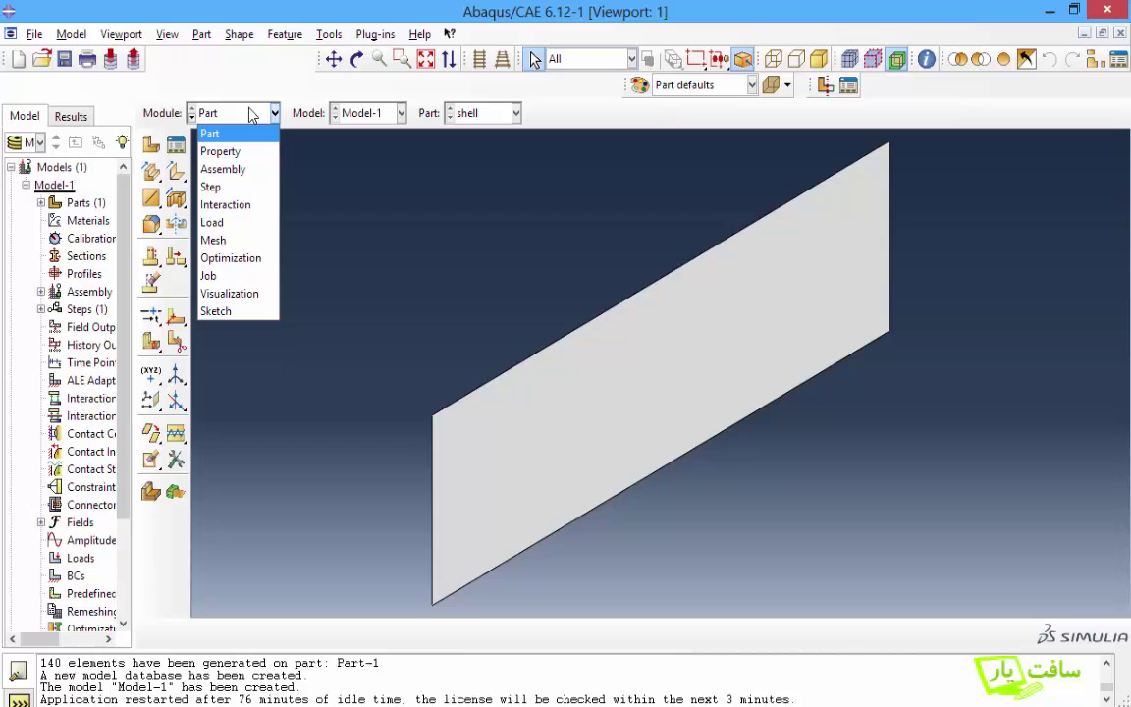
{"action": "left_click", "coordinate": [239, 157]}
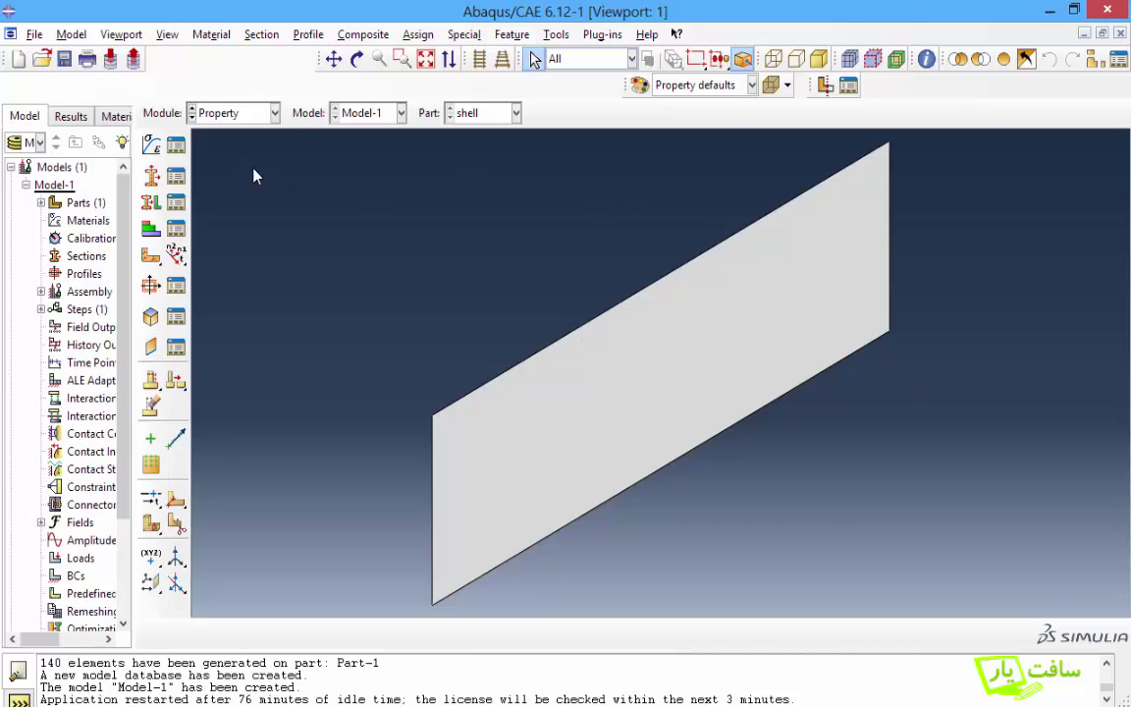
{"action": "left_click", "coordinate": [149, 145]}
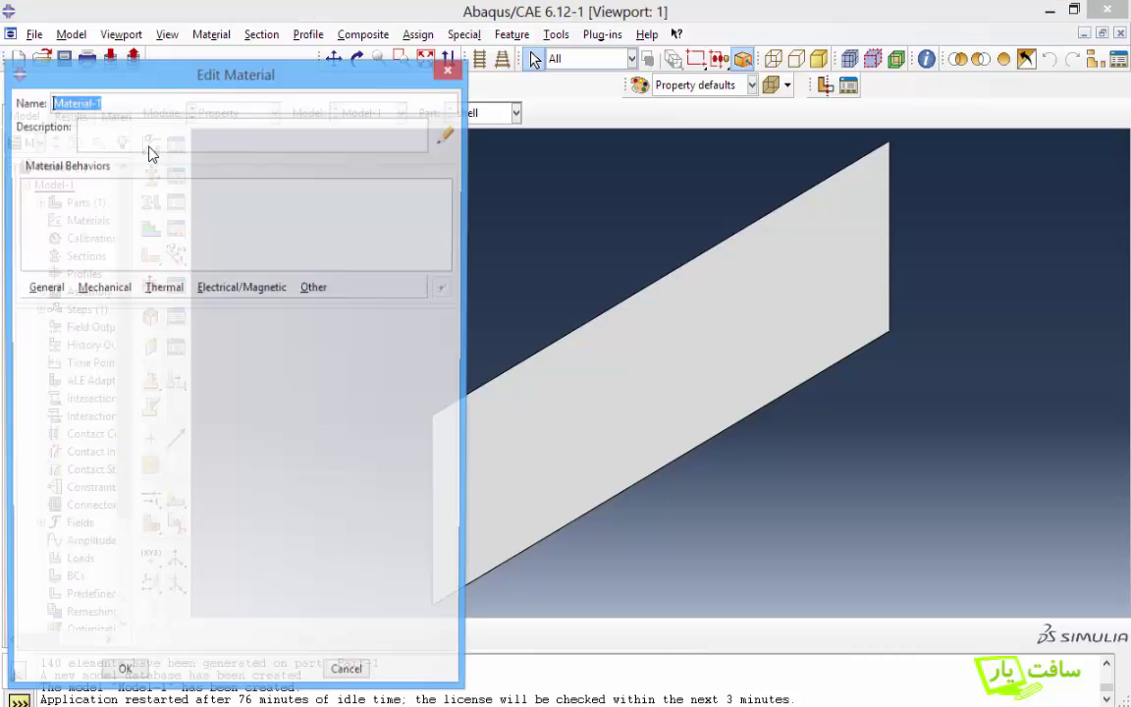
{"action": "left_click", "coordinate": [46, 291]}
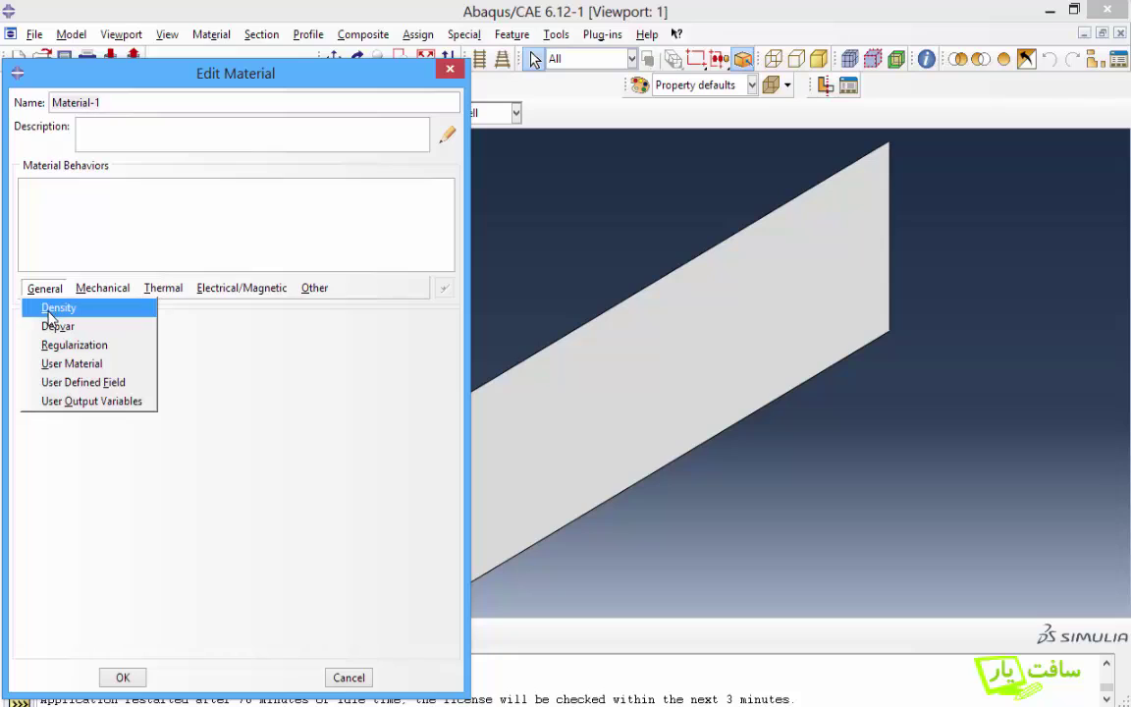
{"action": "left_click", "coordinate": [51, 307]}
{"action": "left_click", "coordinate": [95, 475]}
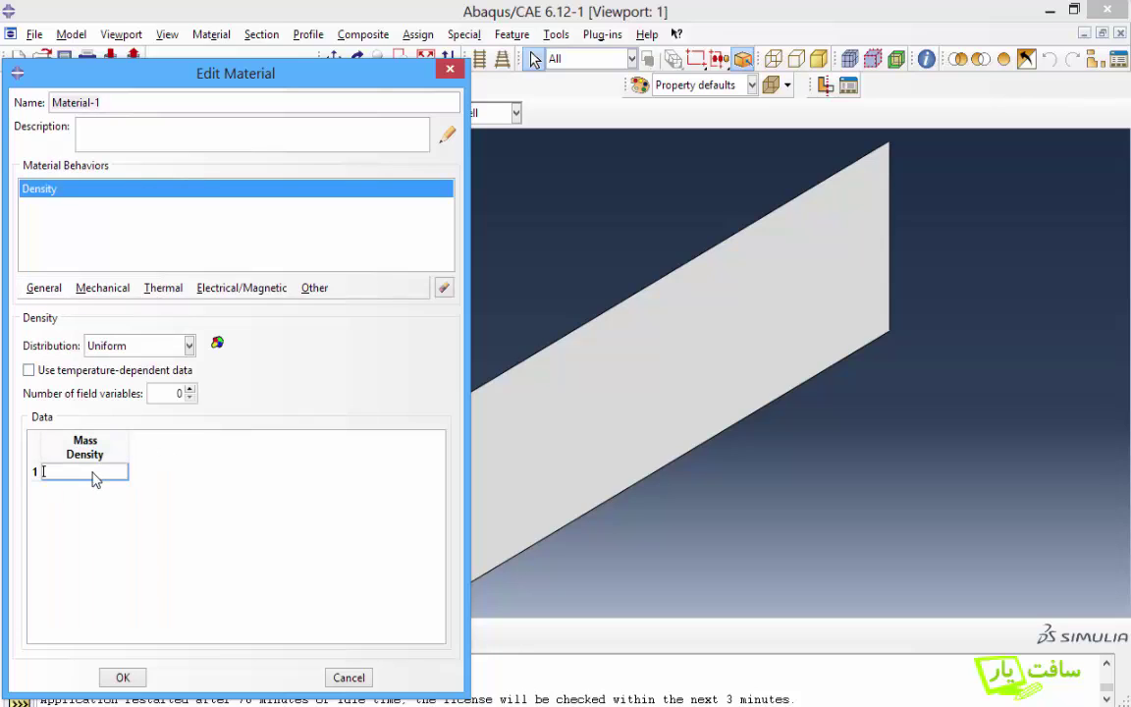
{"action": "type", "text": "7800"}
Step: Add isotropic elasticity to the material with Young's modulus 200e9 and Poisson's ratio .3, and save the material
{"action": "left_click", "coordinate": [103, 288]}
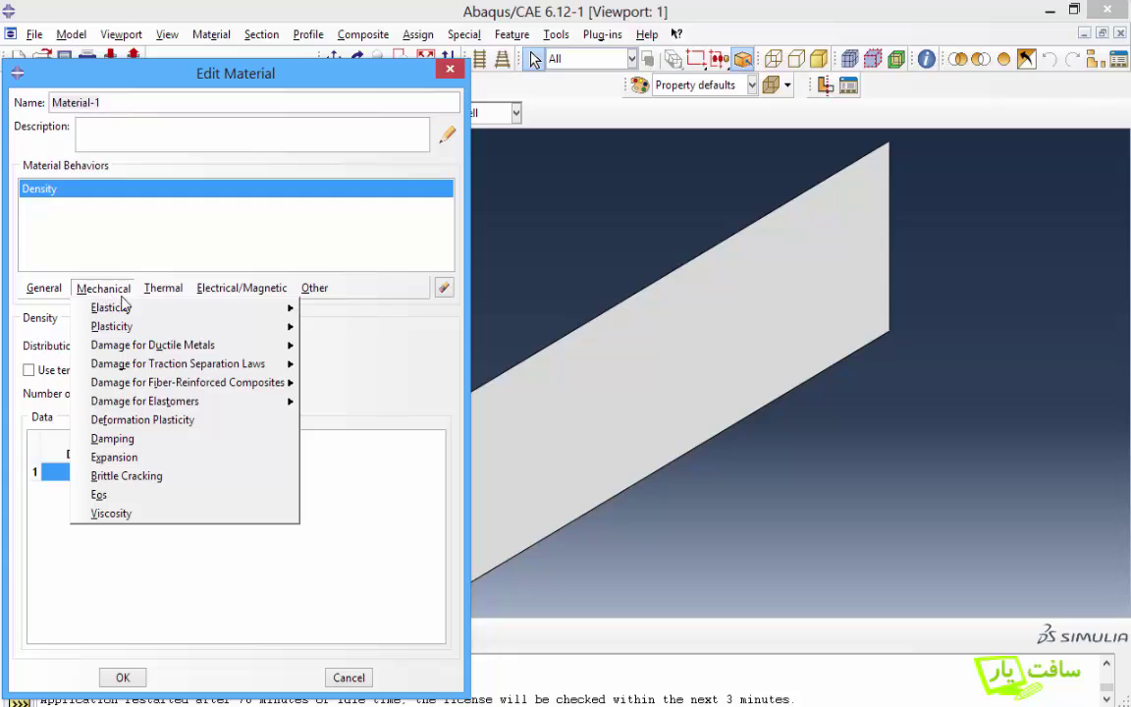
{"action": "mouse_move", "coordinate": [236, 312]}
{"action": "left_click", "coordinate": [329, 308]}
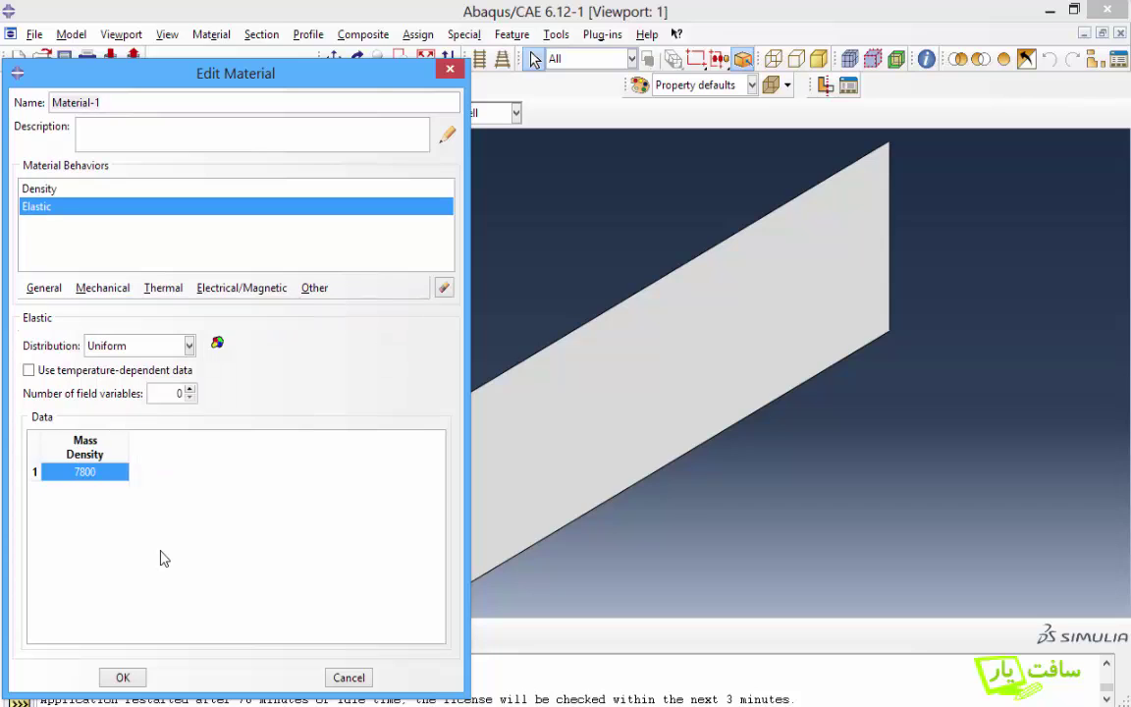
{"action": "left_click", "coordinate": [82, 542]}
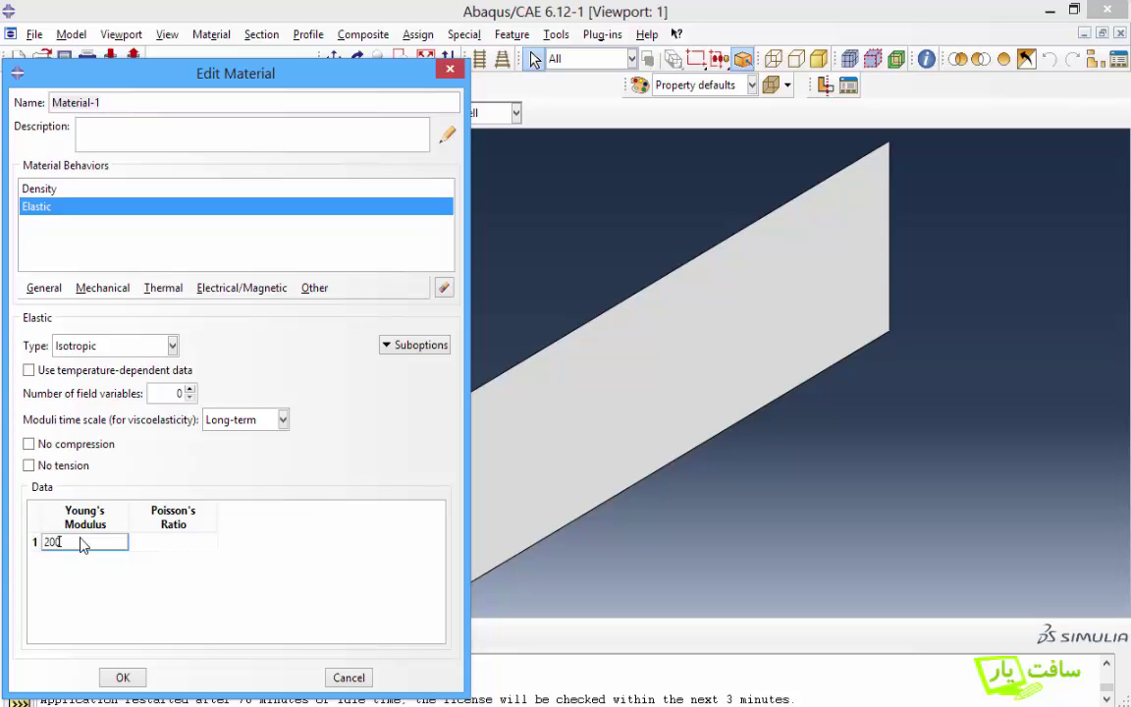
{"action": "type", "text": "200e9"}
{"action": "left_click", "coordinate": [174, 545]}
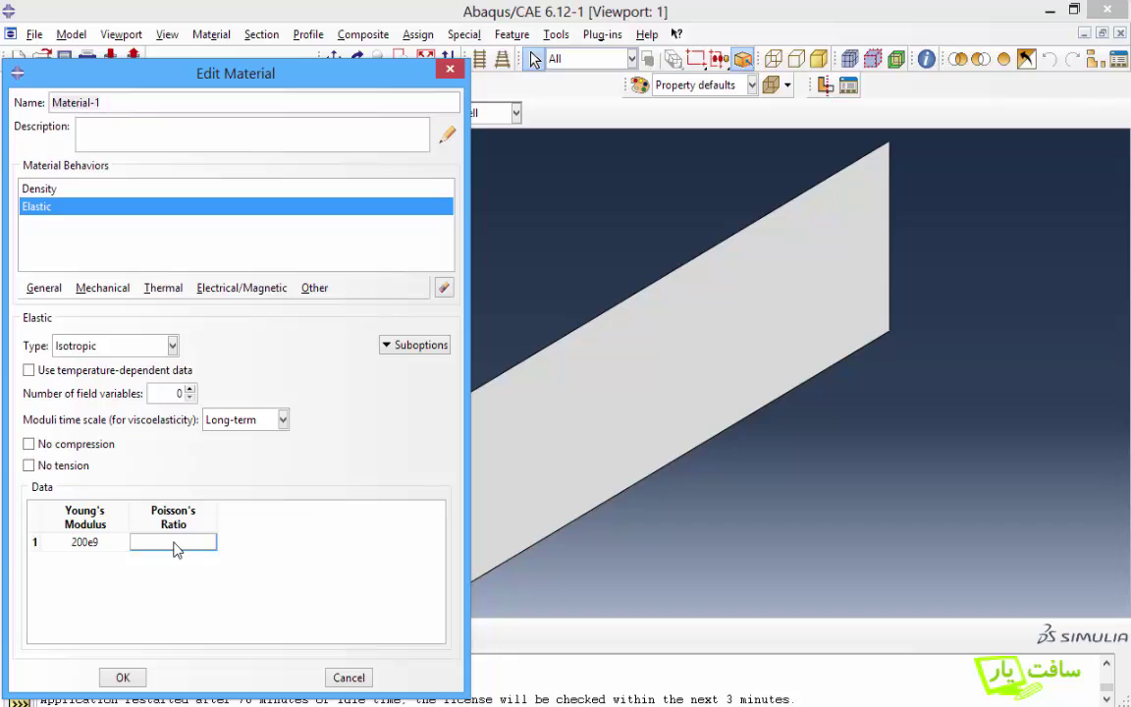
{"action": "type", "text": ".3"}
{"action": "left_click", "coordinate": [123, 677]}
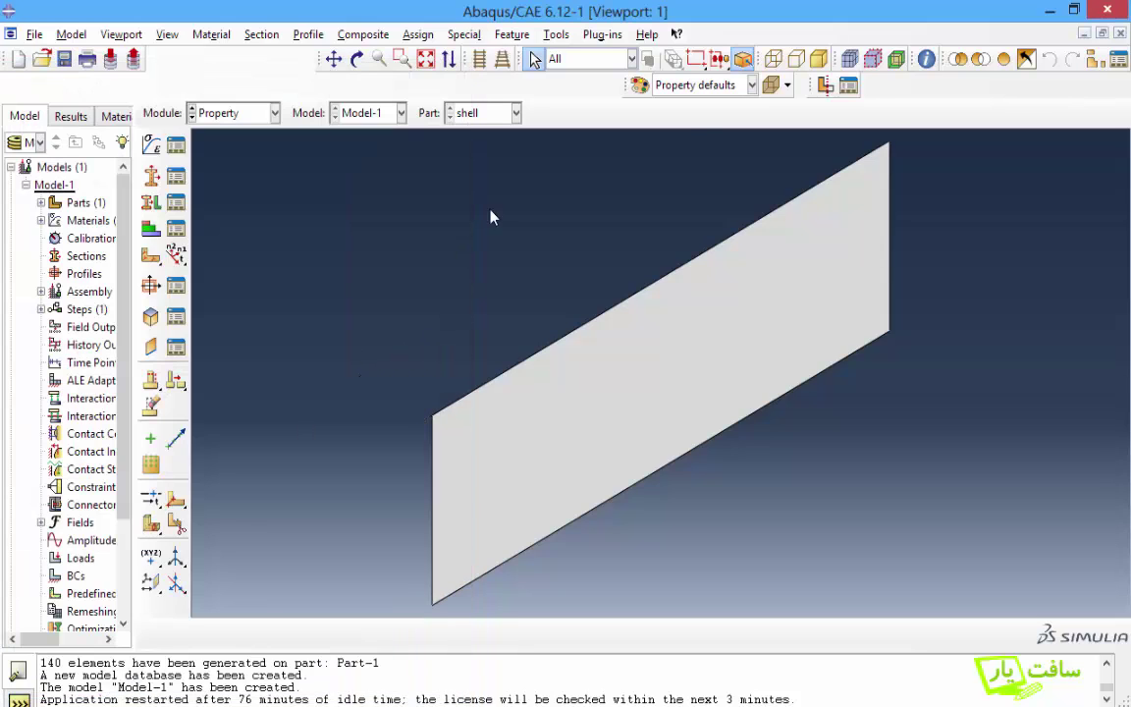
Step: Rename the material as Steel and close the material manager
{"action": "left_click", "coordinate": [175, 145]}
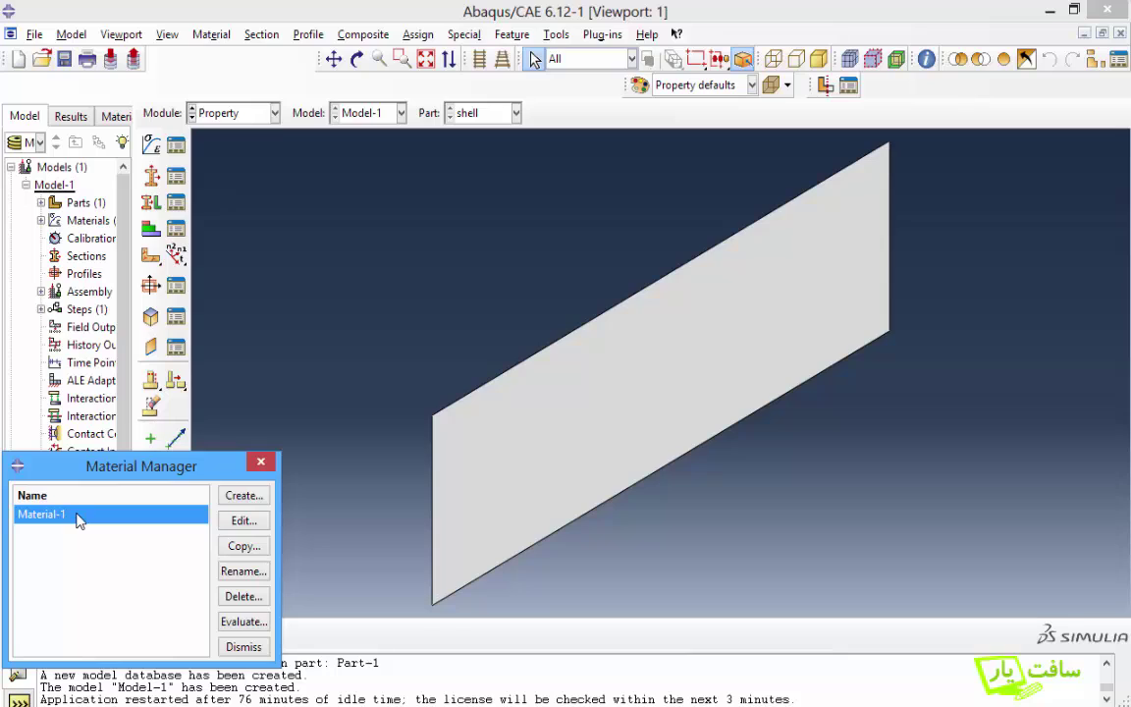
{"action": "left_click", "coordinate": [244, 572]}
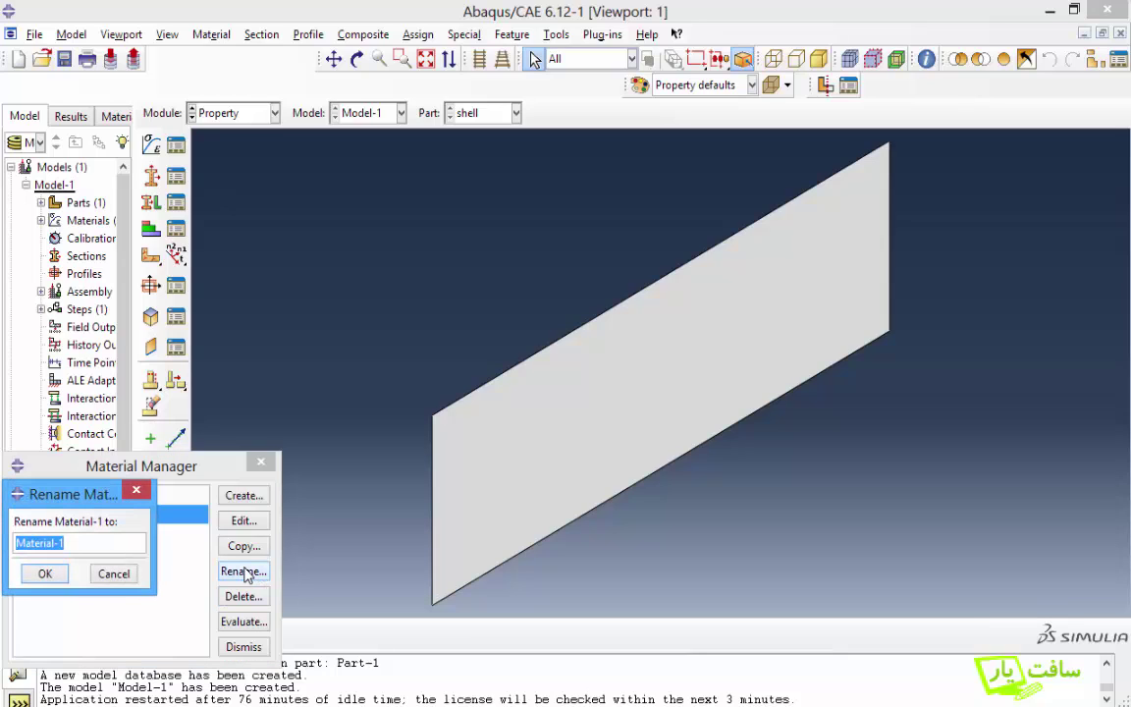
{"action": "type", "text": "Steel"}
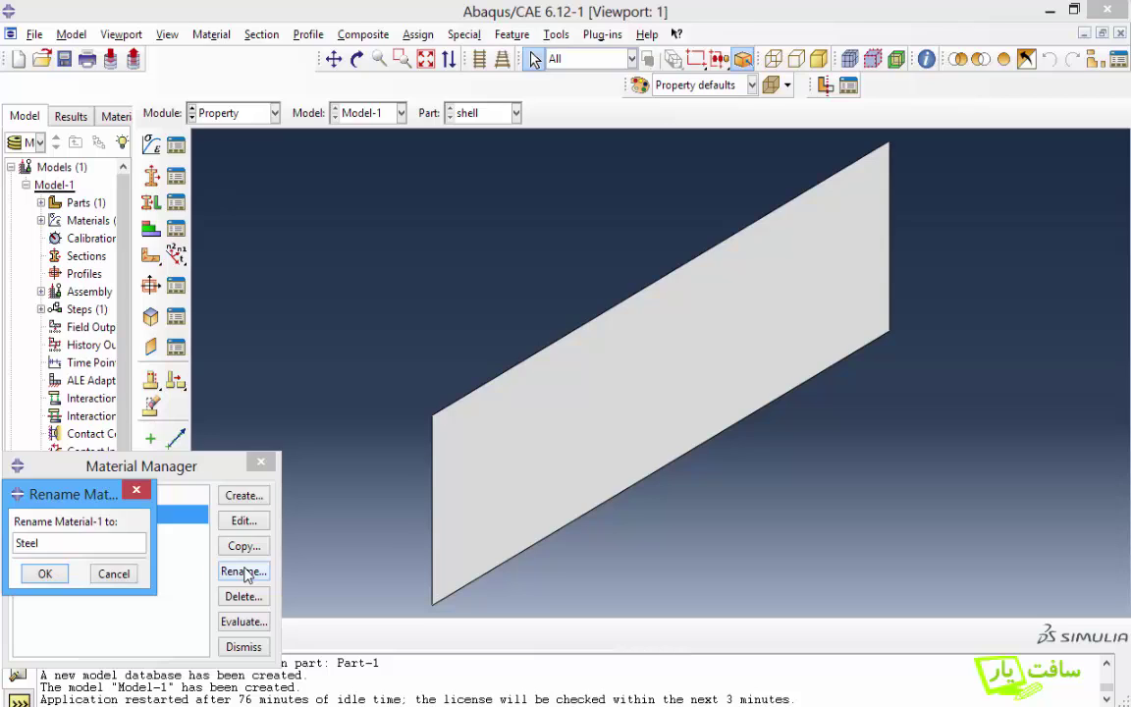
{"action": "left_click", "coordinate": [45, 573]}
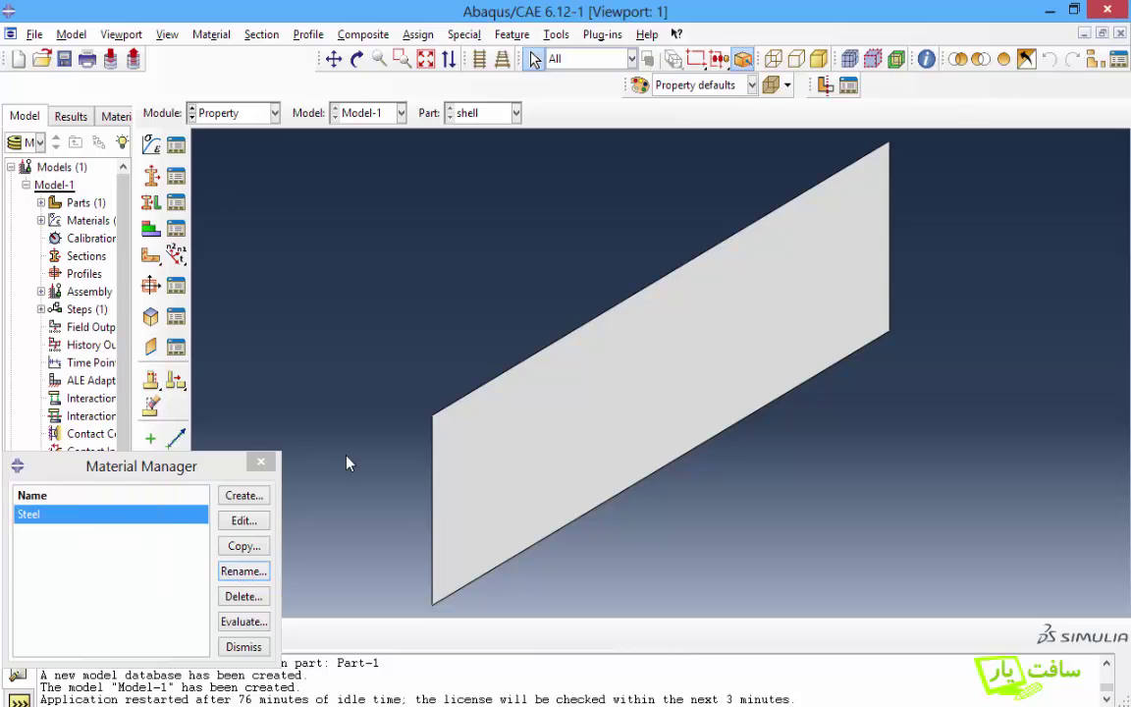
{"action": "left_click", "coordinate": [260, 462]}
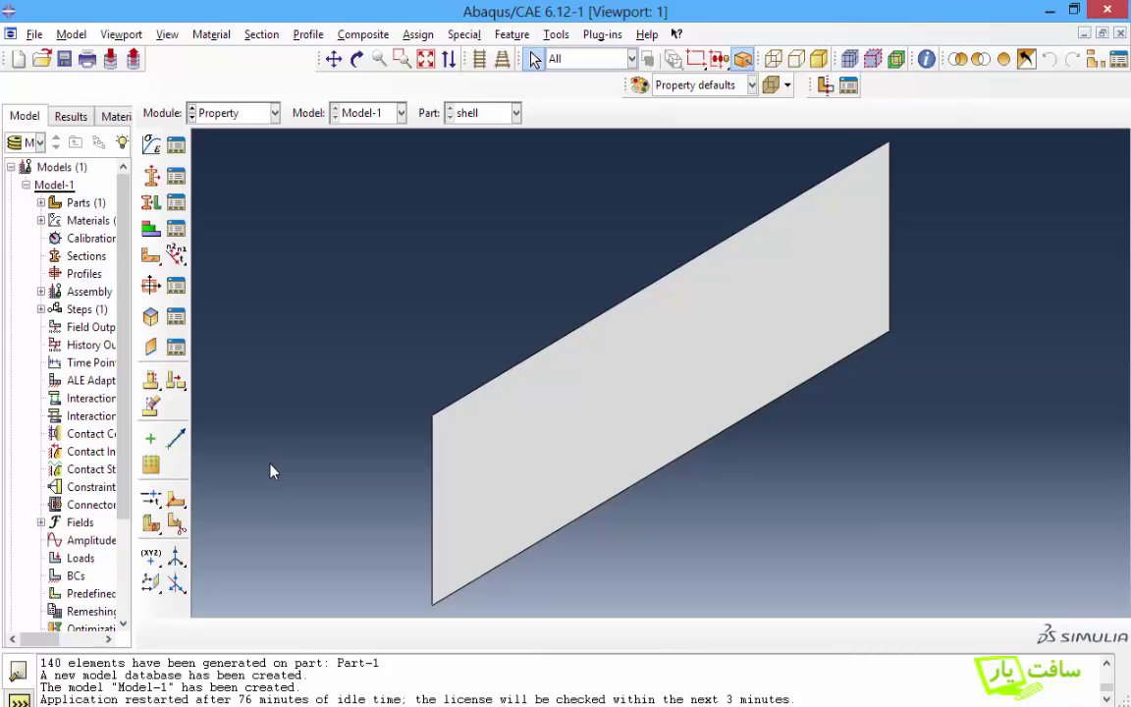
Step: Create a homogeneous shell section named Steel
{"action": "left_click", "coordinate": [151, 177]}
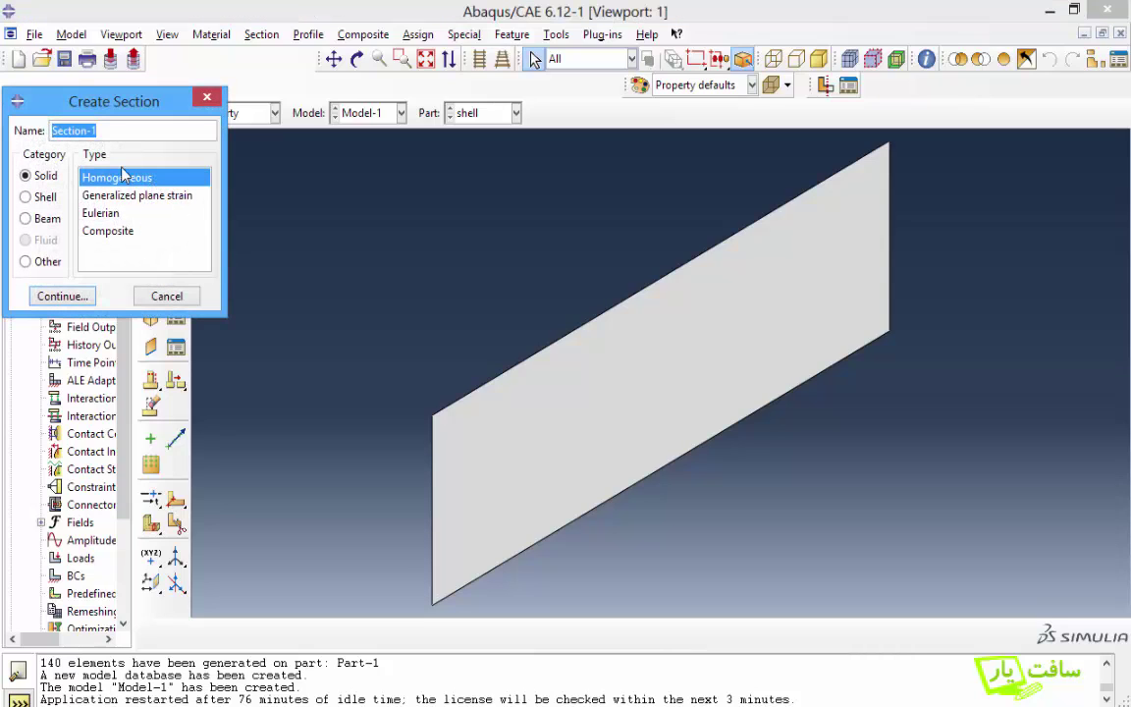
{"action": "type", "text": "Steel"}
{"action": "left_click", "coordinate": [27, 198]}
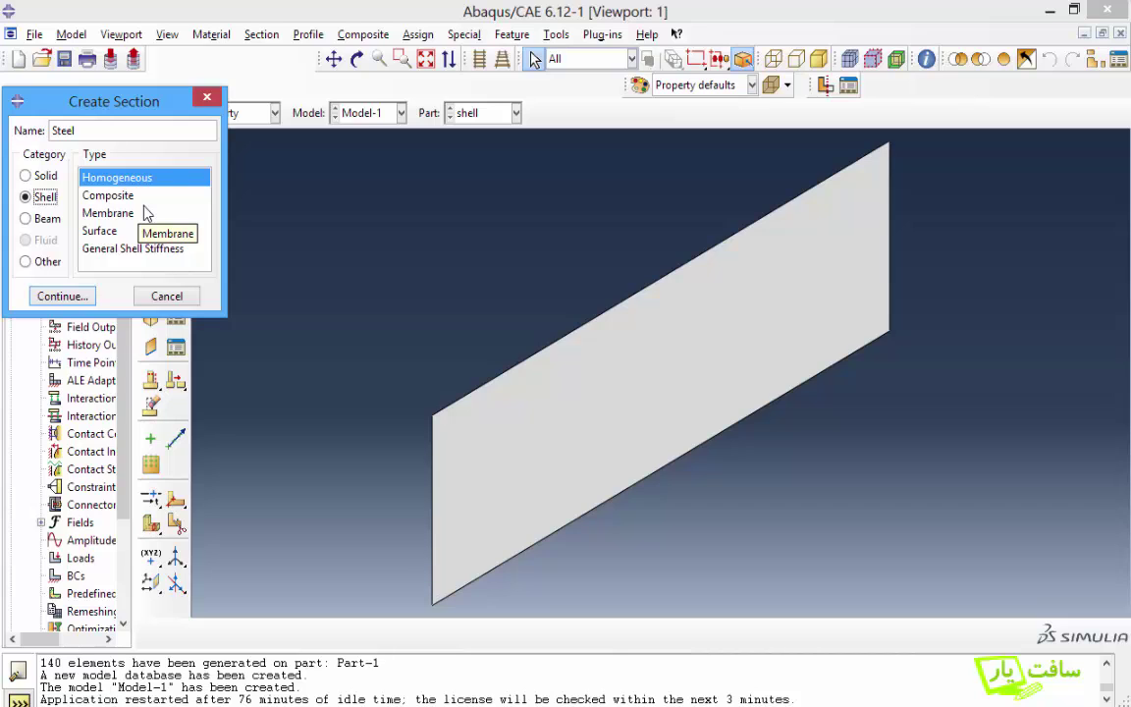
{"action": "left_click", "coordinate": [61, 294]}
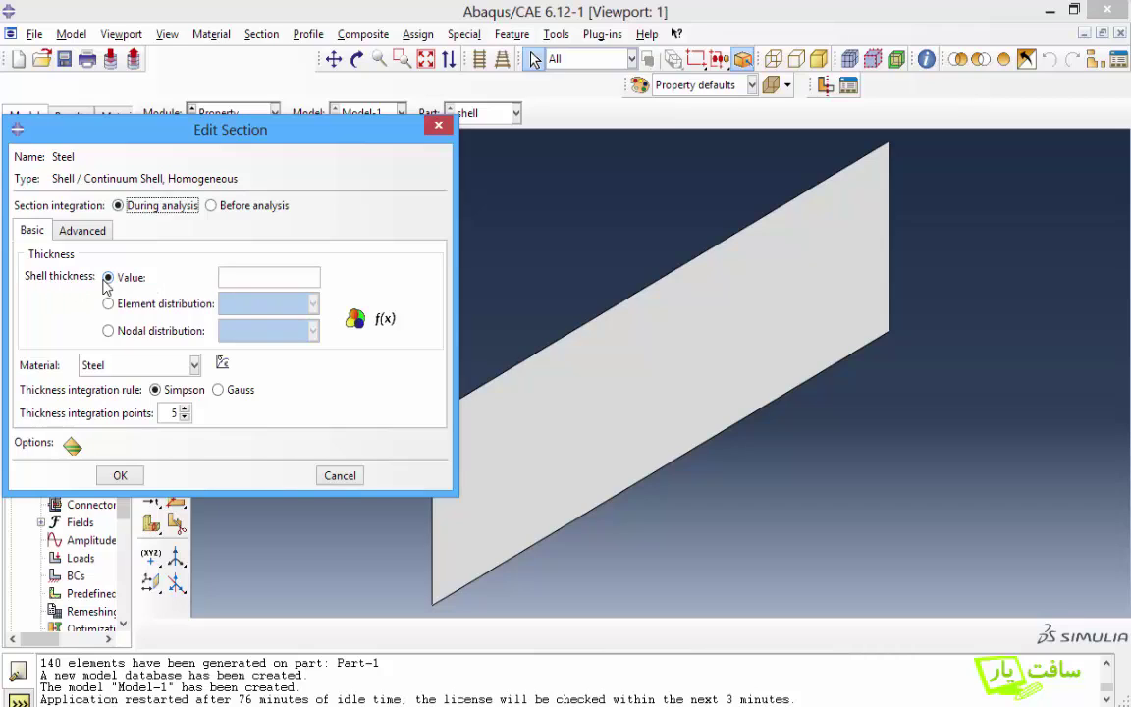
Step: Set the section's shell thickness to 0.008 with the Steel material and save the section
{"action": "left_click", "coordinate": [242, 280]}
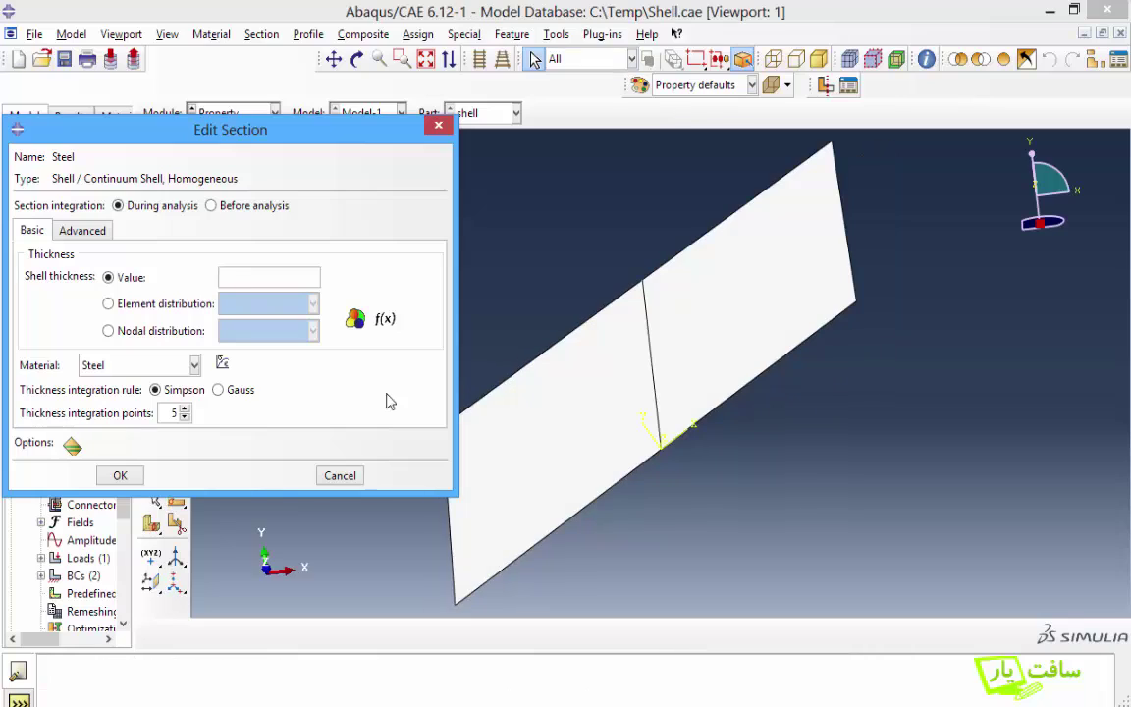
{"action": "type", "text": "0.008"}
{"action": "left_click", "coordinate": [195, 365]}
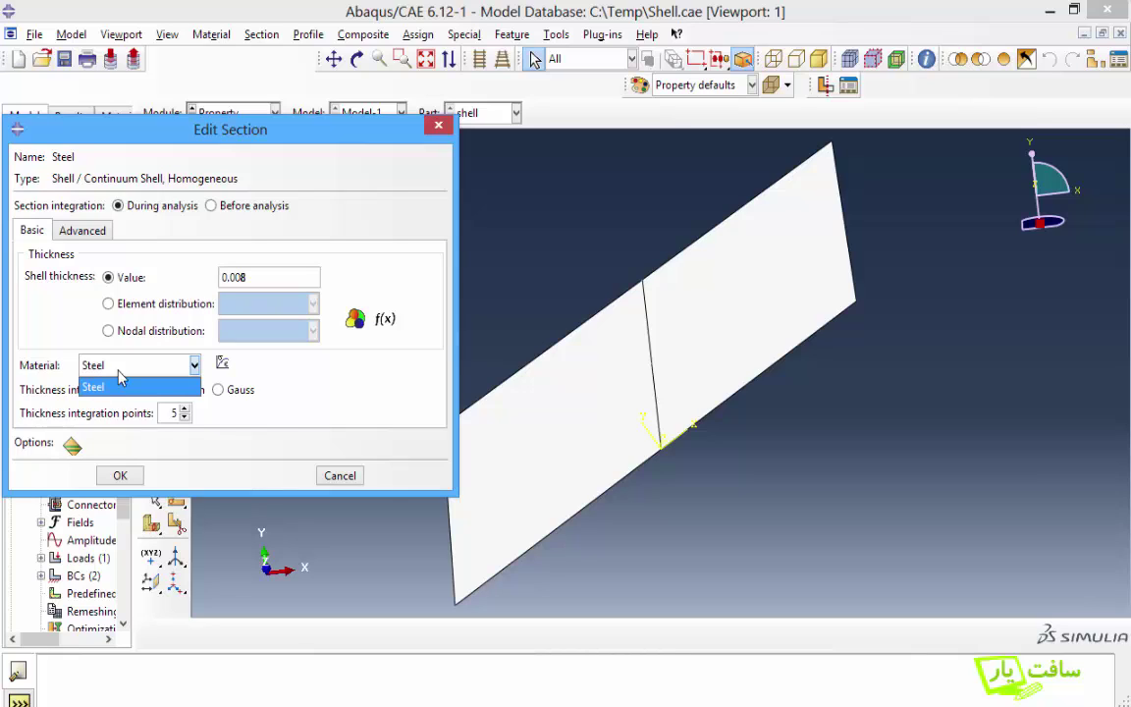
{"action": "left_click", "coordinate": [305, 397]}
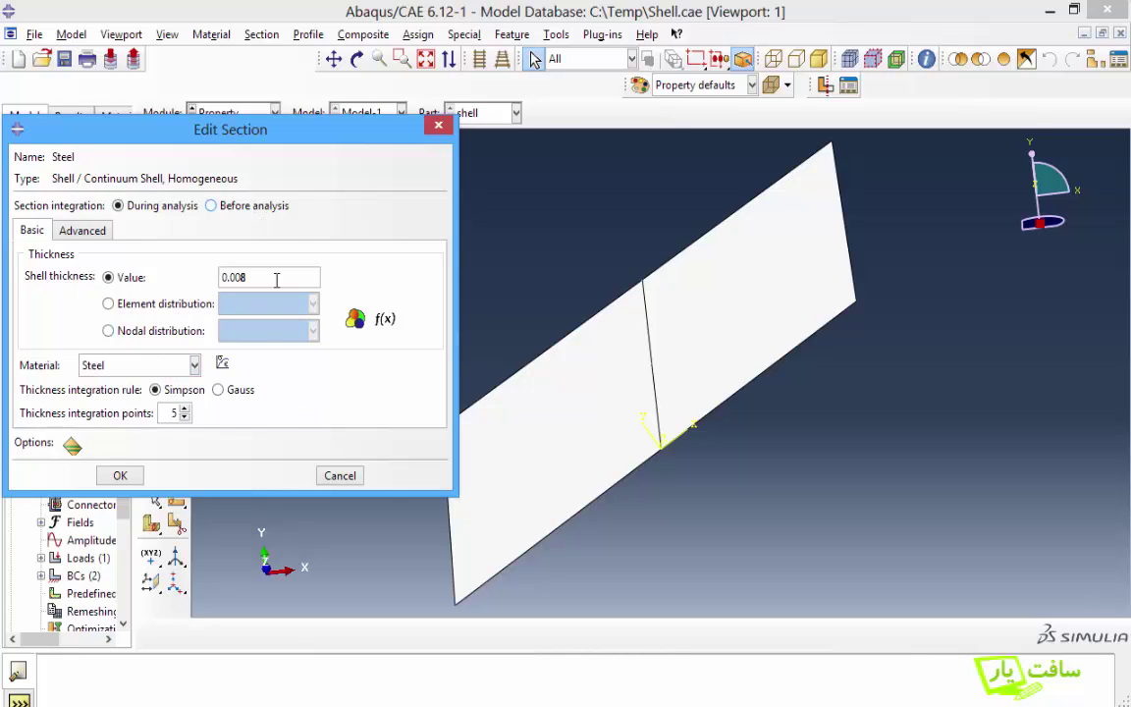
{"action": "left_click", "coordinate": [63, 229]}
{"action": "left_click", "coordinate": [35, 230]}
{"action": "left_click", "coordinate": [119, 477]}
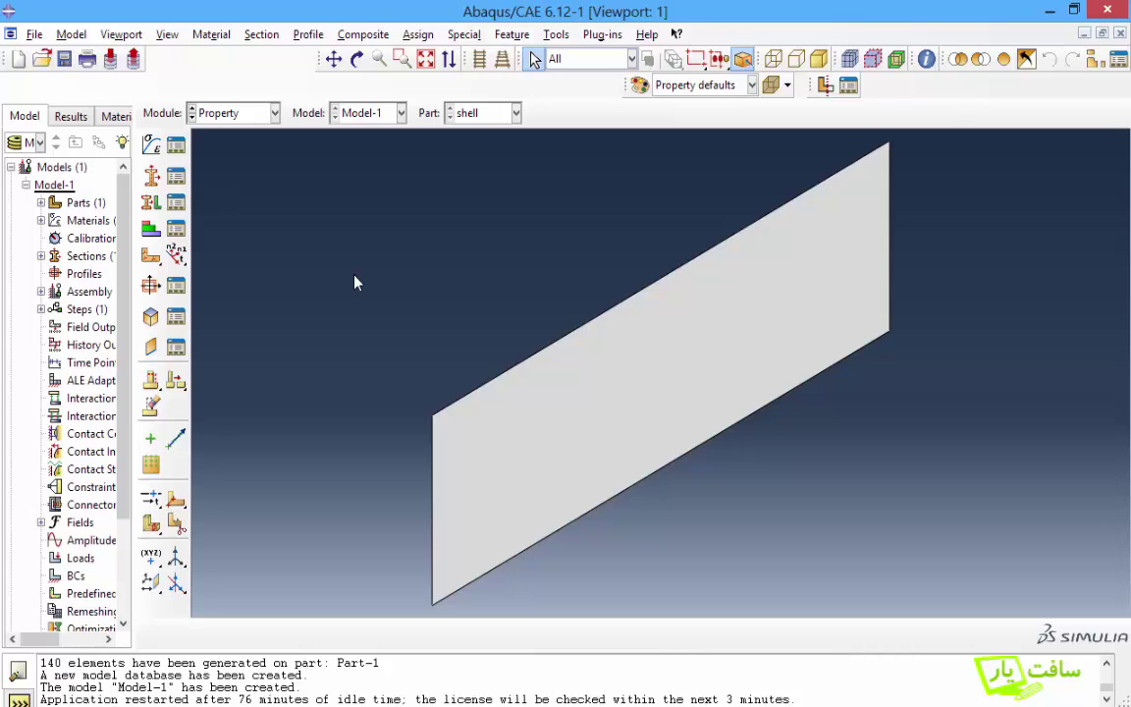
Step: Assign the Steel section to the whole plate without creating a set, using the middle surface as the shell offset
{"action": "left_click", "coordinate": [150, 203]}
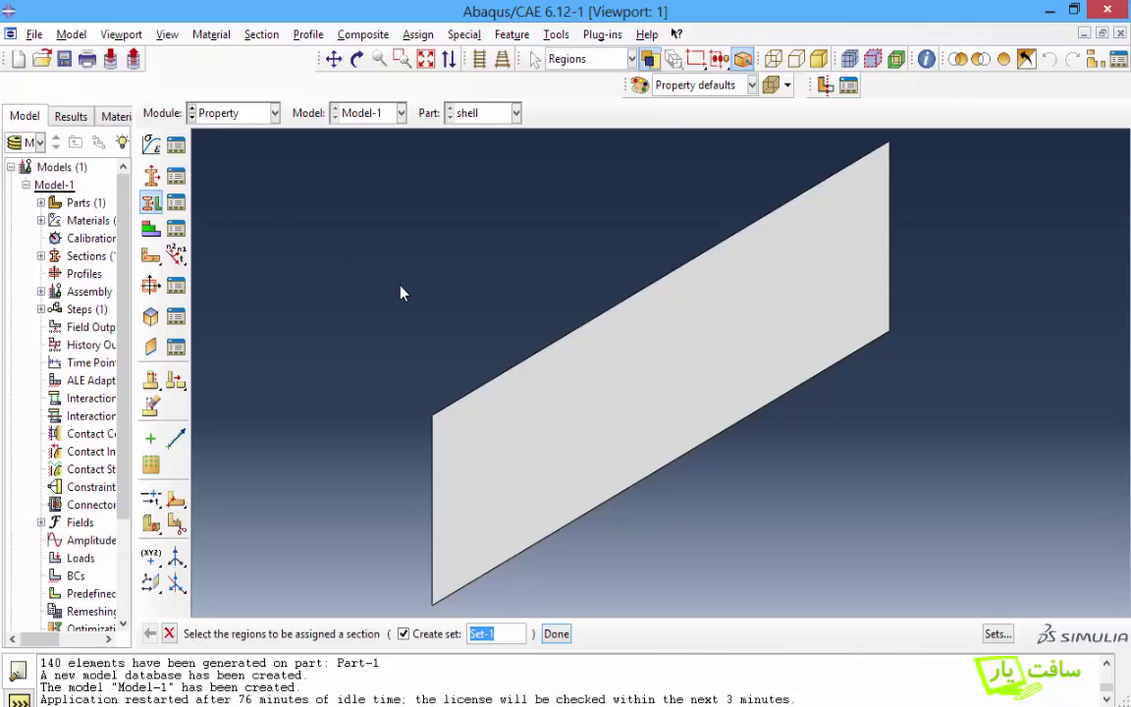
{"action": "left_click", "coordinate": [404, 635]}
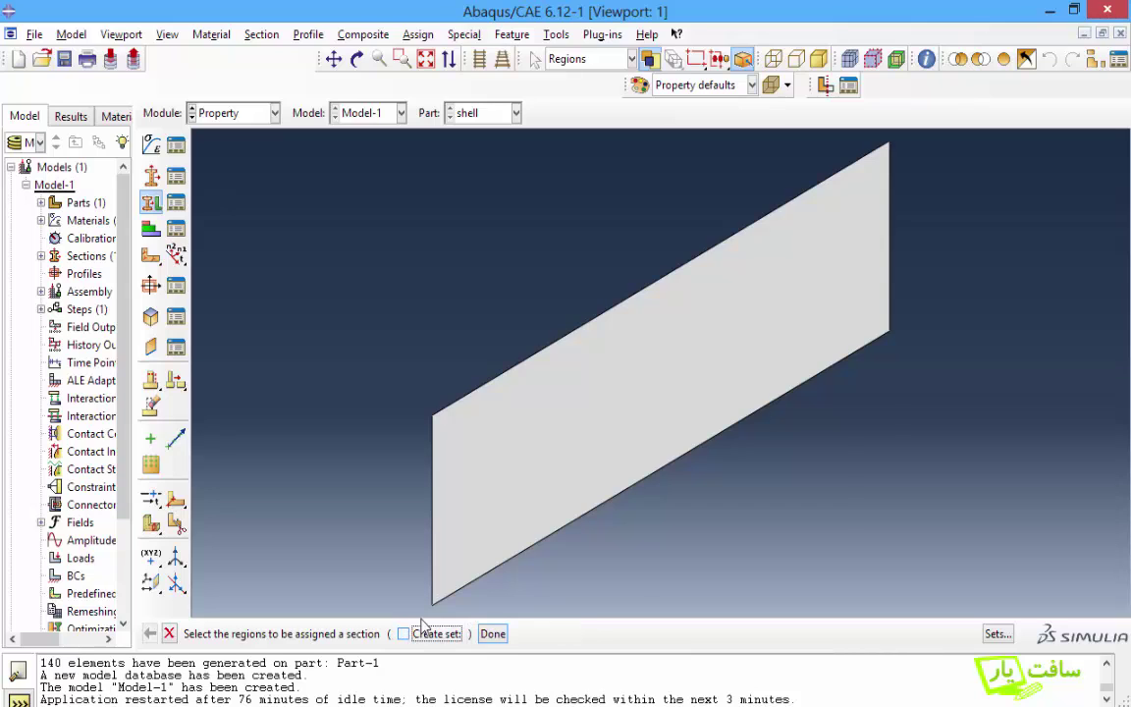
{"action": "left_click", "coordinate": [675, 361]}
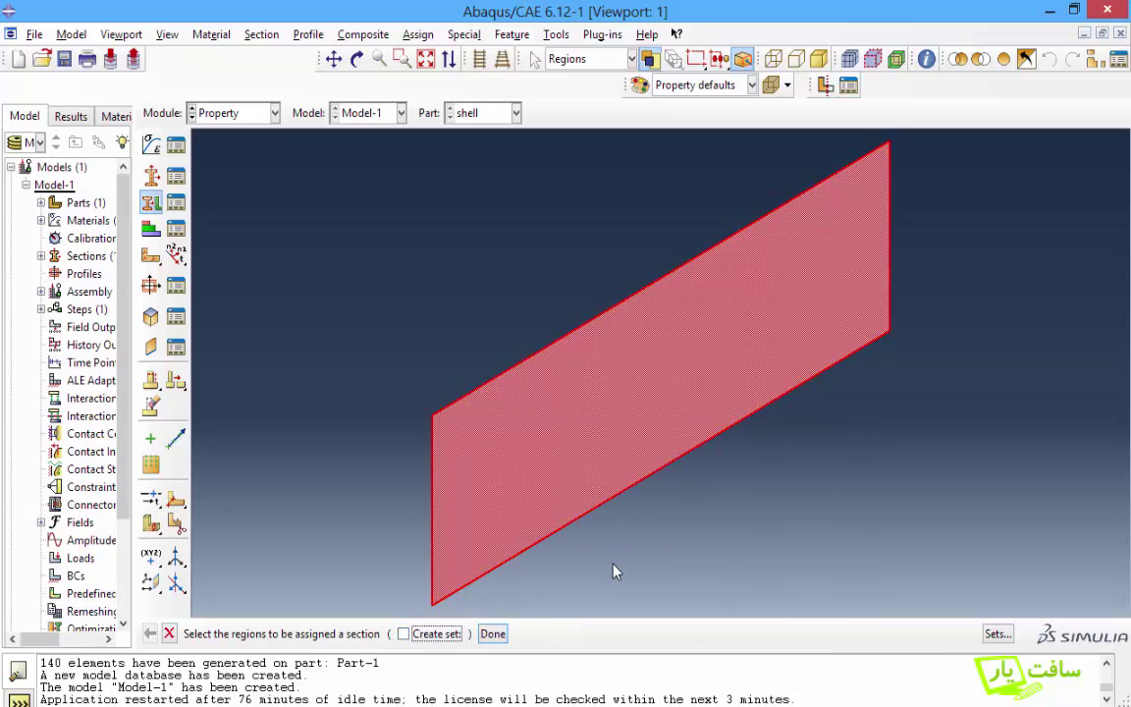
{"action": "left_click", "coordinate": [493, 633]}
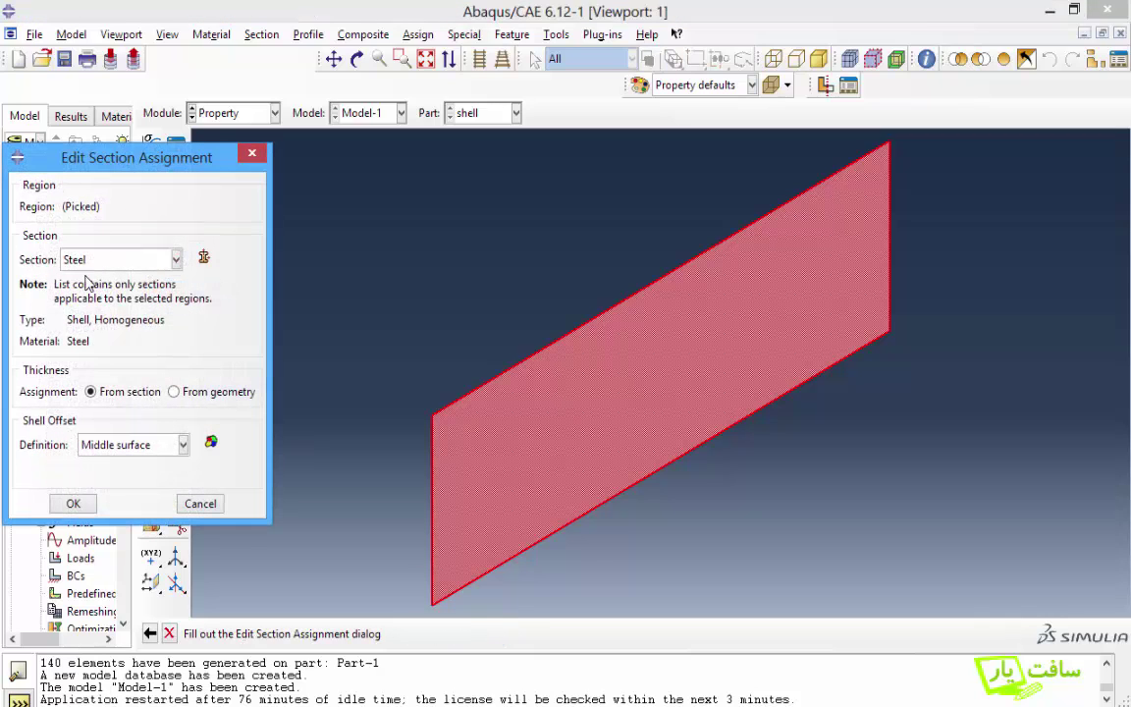
{"action": "left_click", "coordinate": [144, 260]}
{"action": "left_click", "coordinate": [145, 260]}
{"action": "left_click", "coordinate": [144, 260]}
{"action": "left_click", "coordinate": [144, 262]}
{"action": "left_click", "coordinate": [170, 444]}
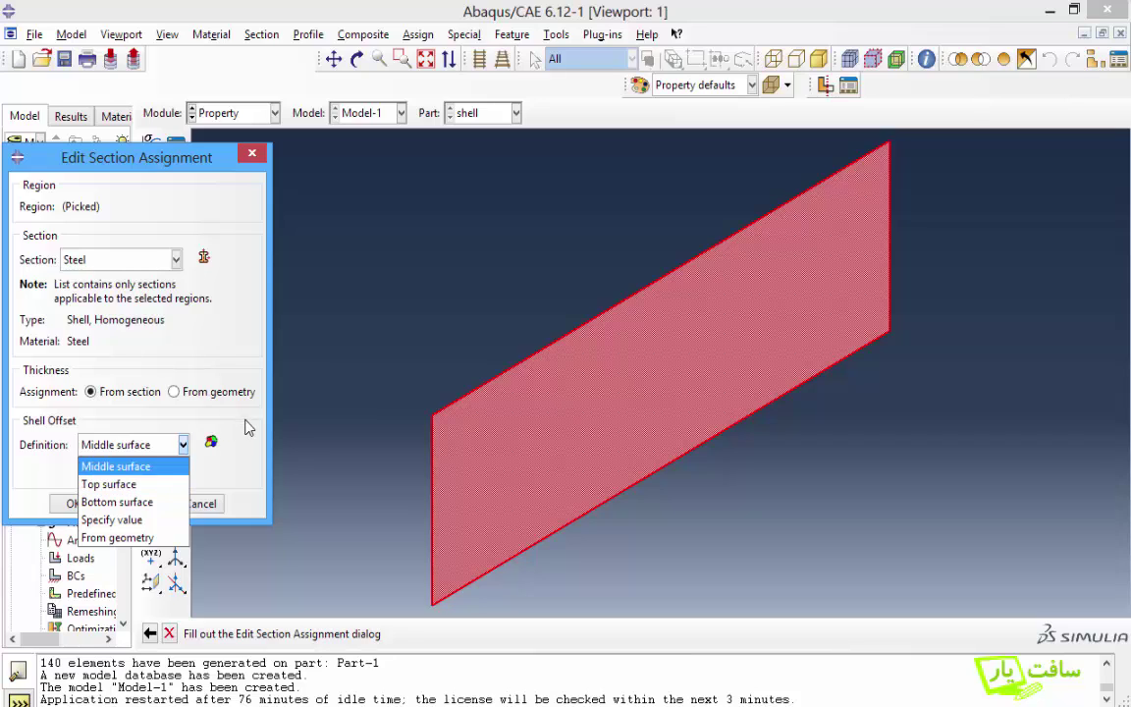
{"action": "left_click", "coordinate": [218, 378]}
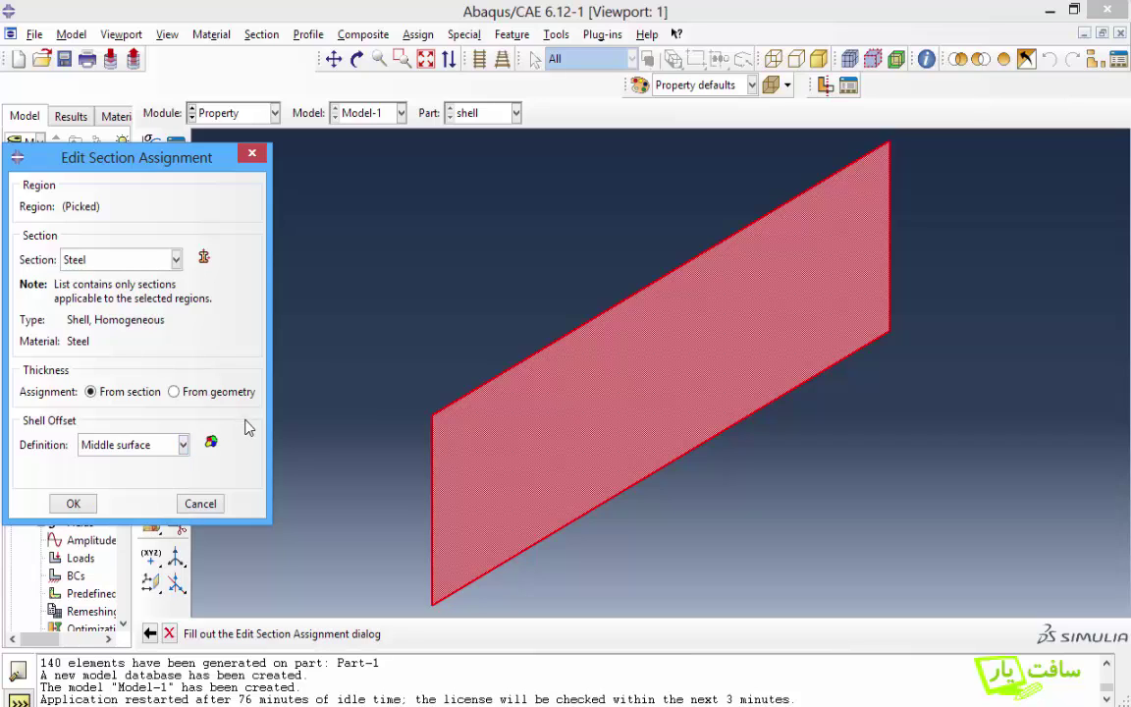
{"action": "left_click", "coordinate": [71, 504]}
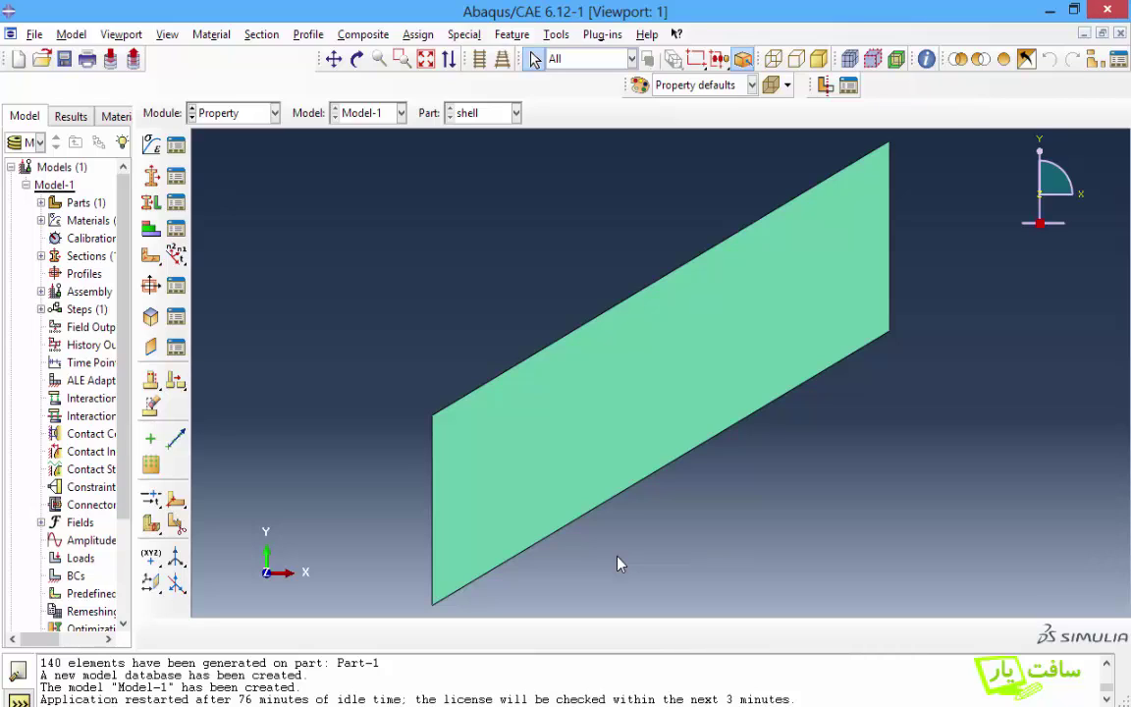
Step: Create a rectangular datum coordinate system from two lines, with the plate's lower long edge as X-axis and its right edge in the X-Y plane
{"action": "left_click", "coordinate": [556, 36]}
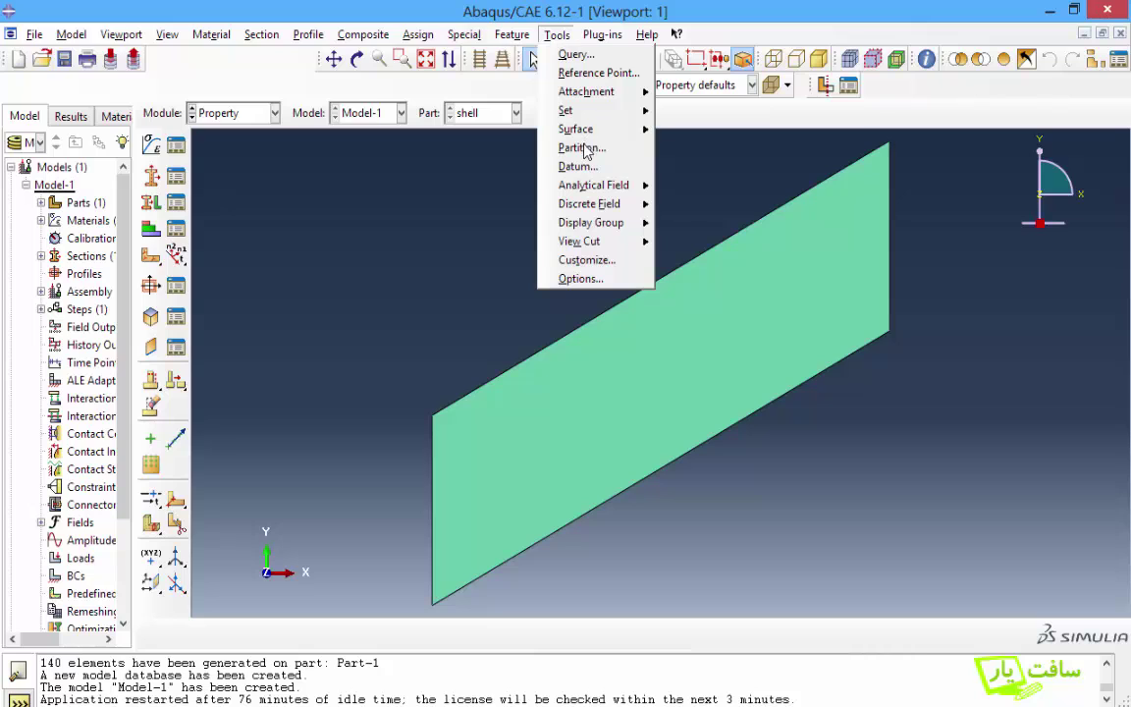
{"action": "left_click", "coordinate": [575, 180]}
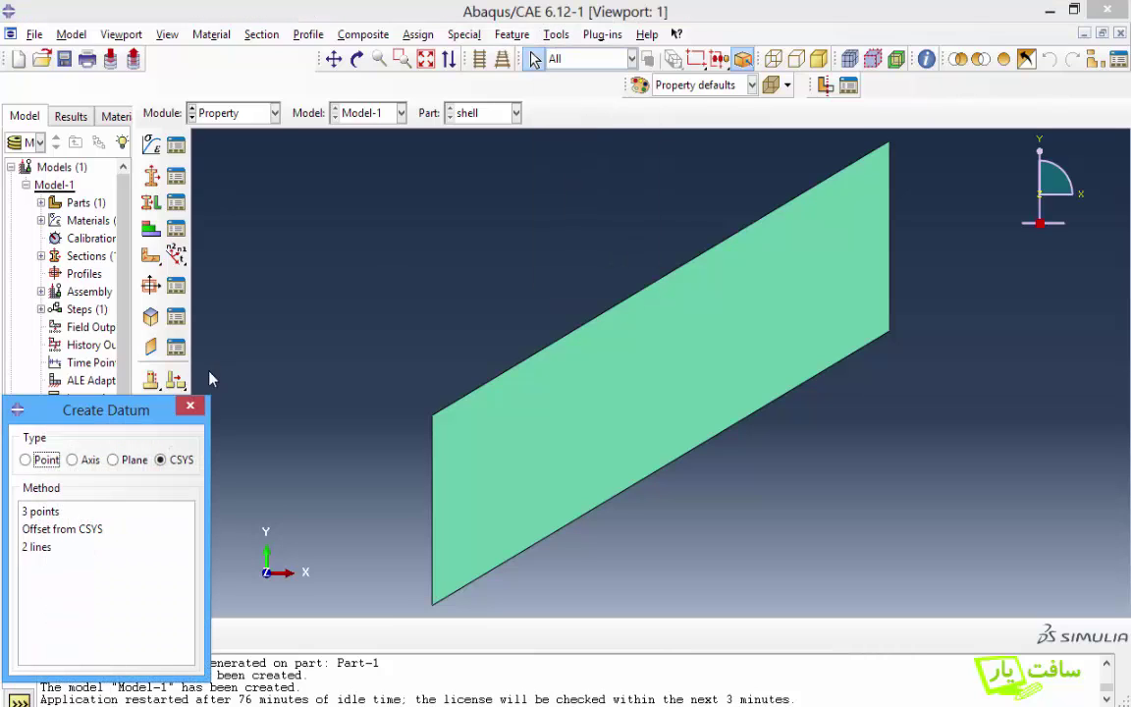
{"action": "left_click_drag", "start_coordinate": [157, 410], "coordinate": [385, 200]}
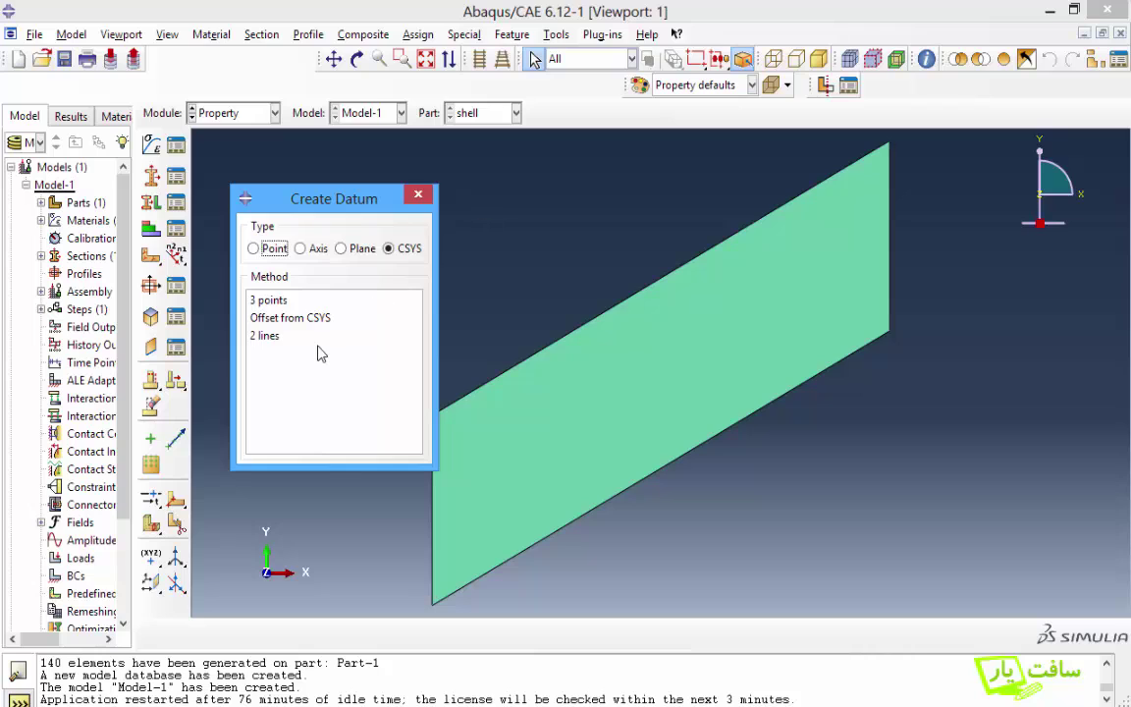
{"action": "left_click", "coordinate": [268, 337]}
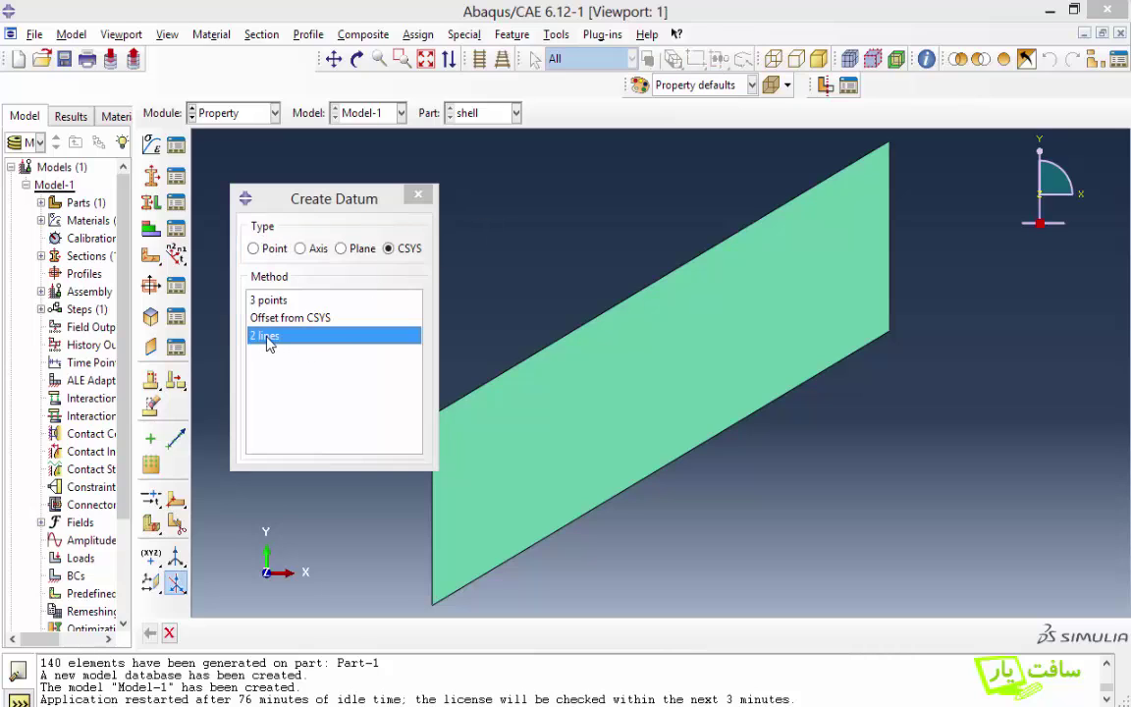
{"action": "left_click_drag", "start_coordinate": [78, 440], "coordinate": [538, 218]}
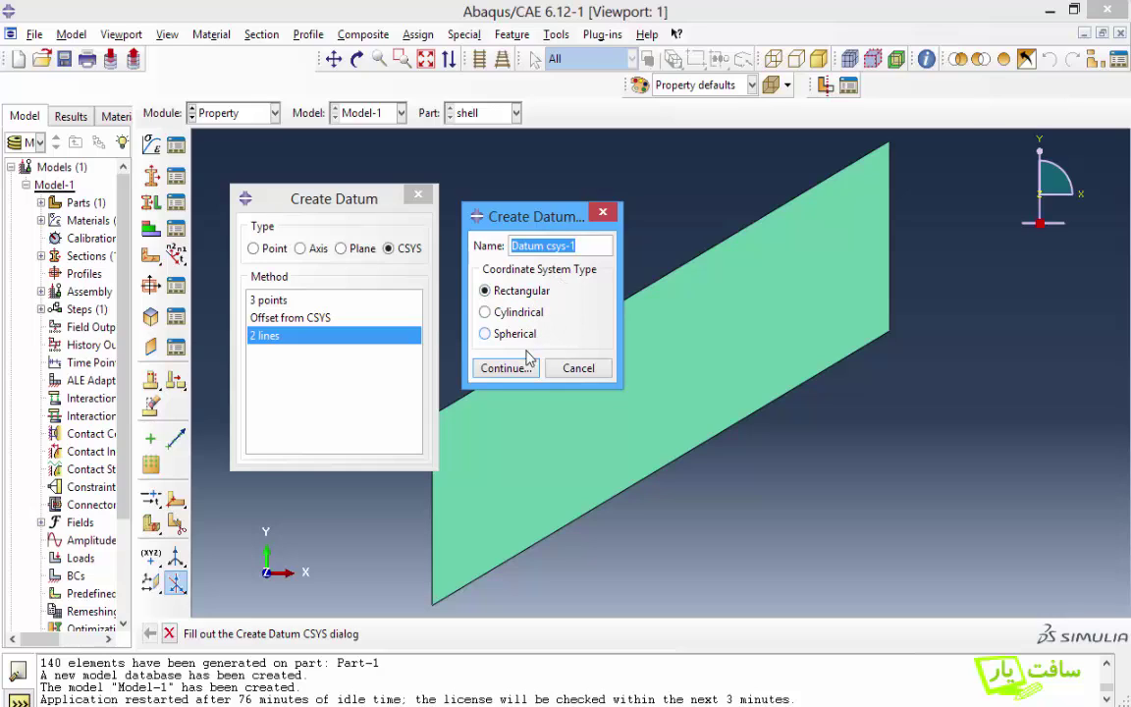
{"action": "left_click", "coordinate": [509, 368]}
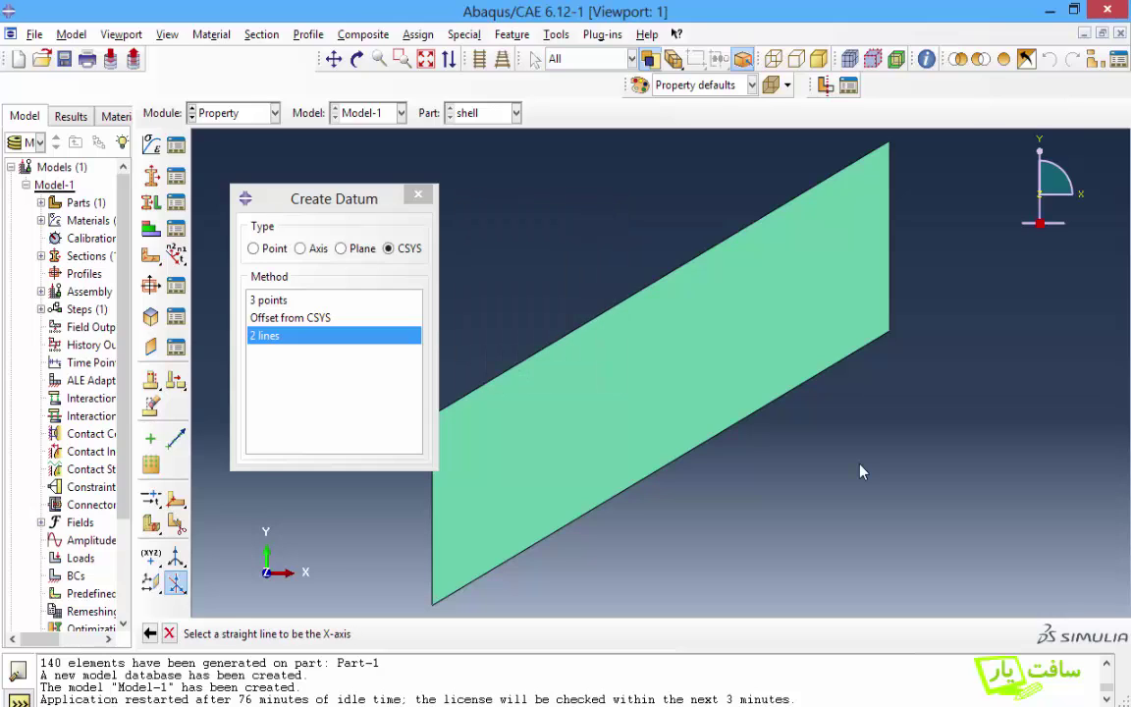
{"action": "left_click", "coordinate": [728, 431]}
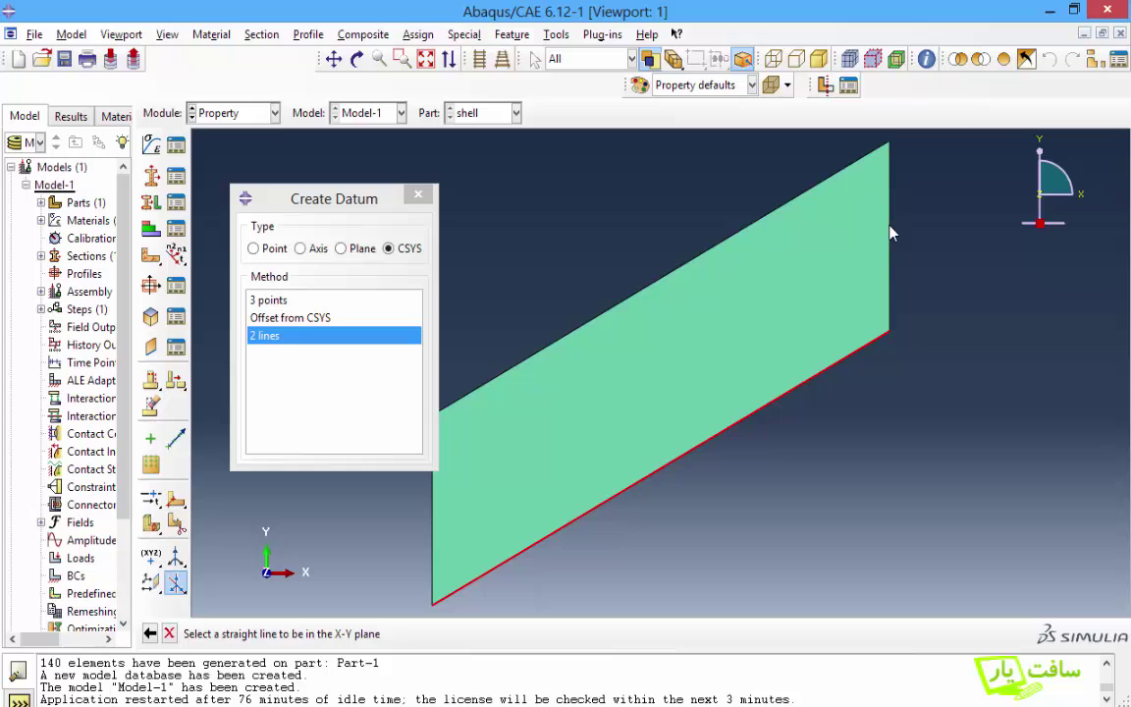
{"action": "left_click", "coordinate": [889, 319]}
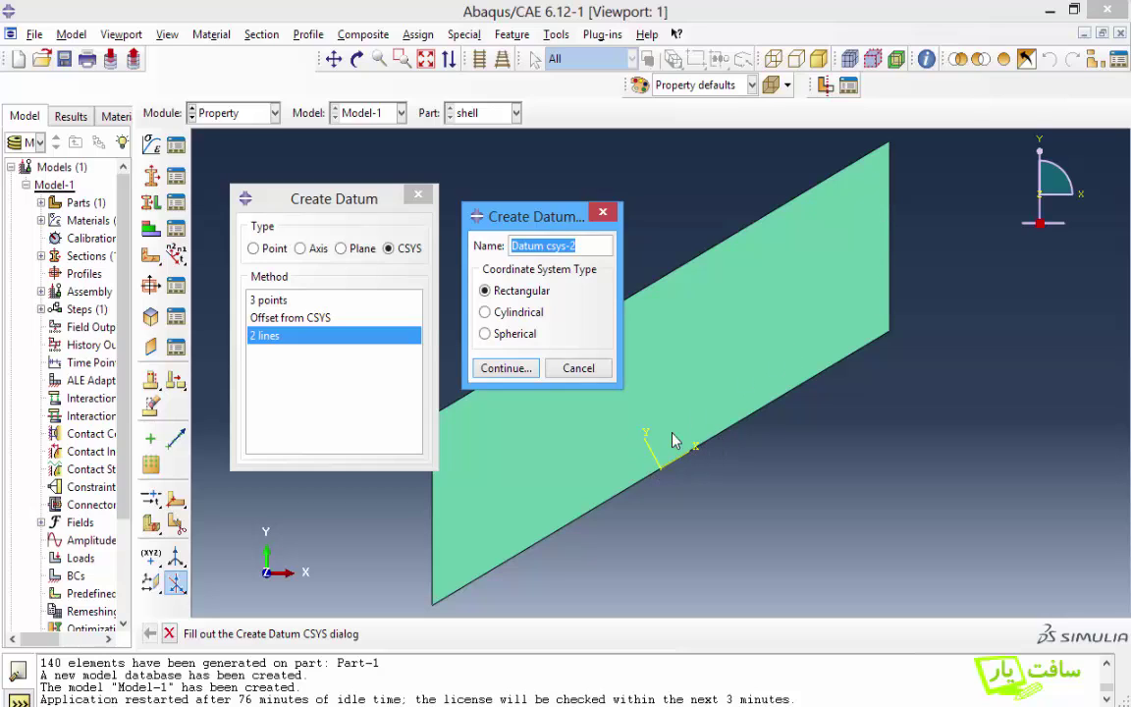
{"action": "left_click", "coordinate": [577, 369]}
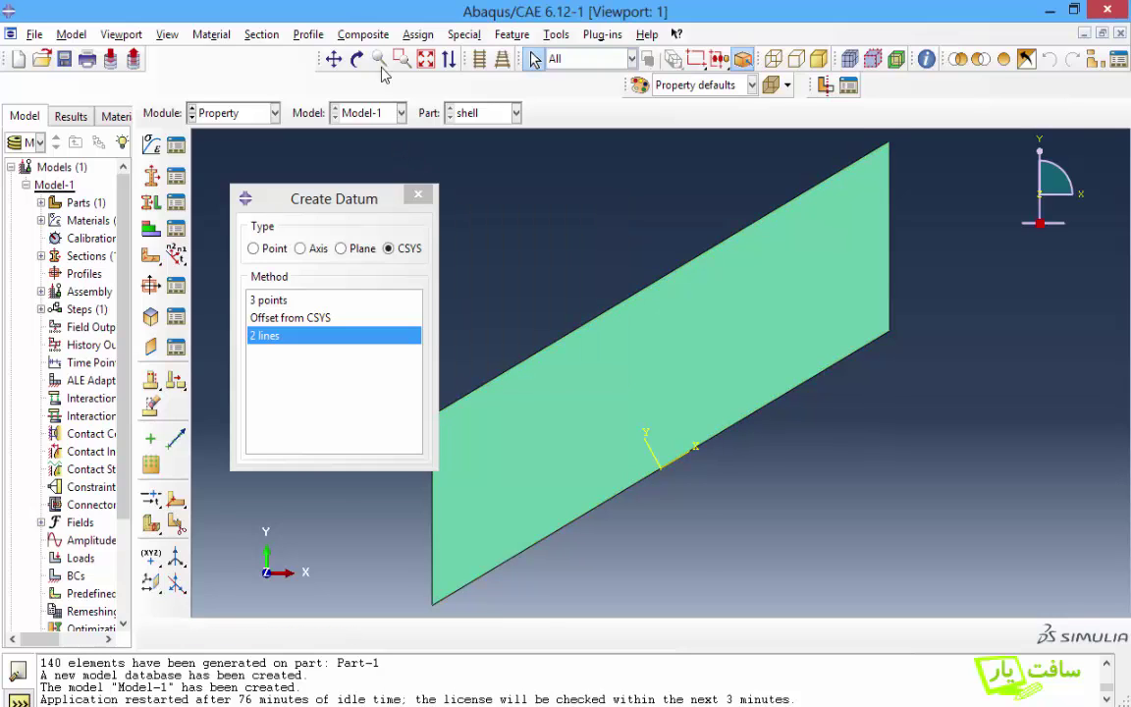
{"action": "left_click", "coordinate": [357, 61]}
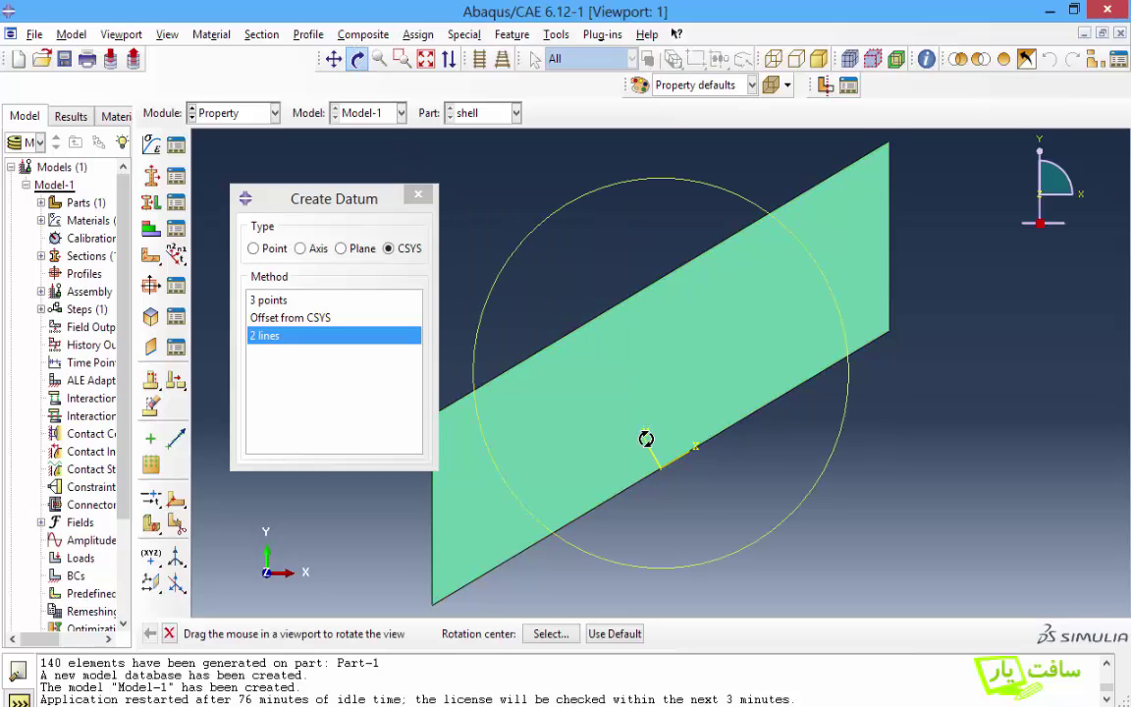
{"action": "left_click_drag", "start_coordinate": [646, 437], "coordinate": [668, 324]}
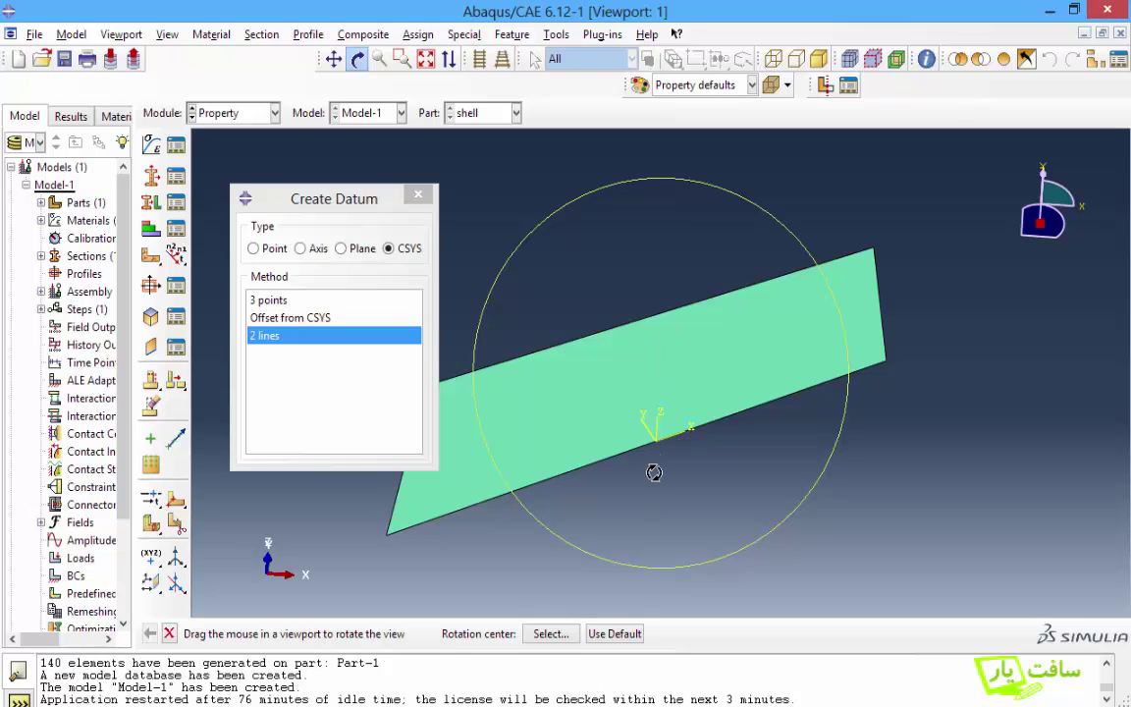
{"action": "left_click", "coordinate": [417, 194]}
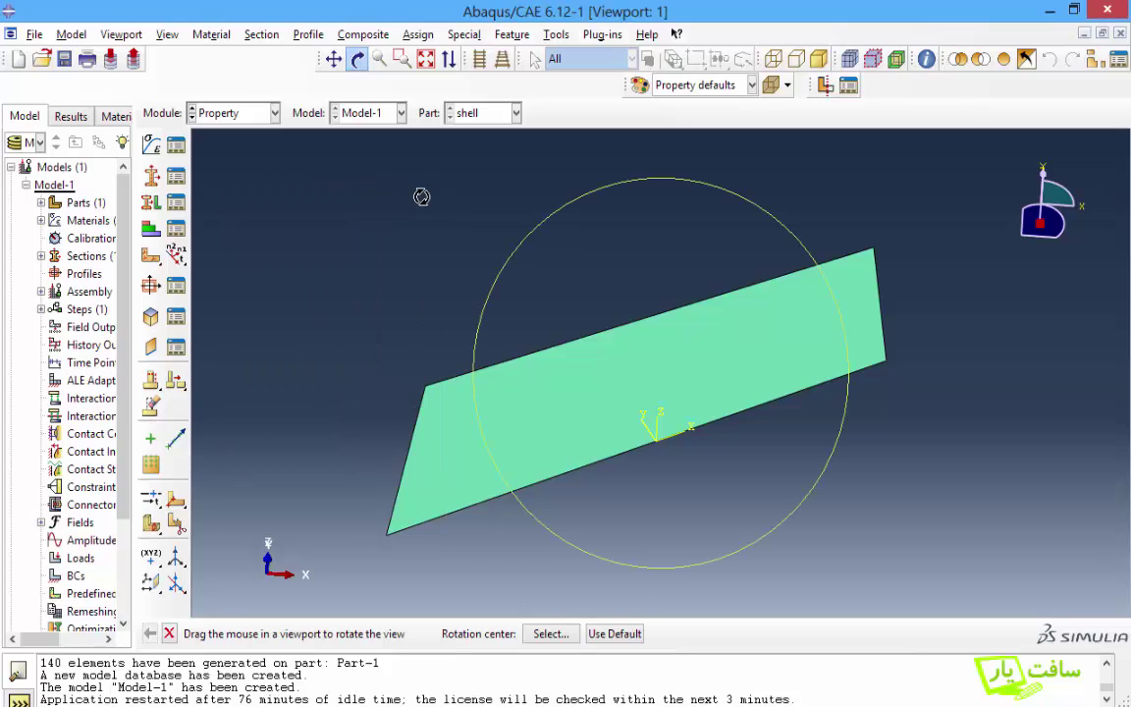
Step: Select the whole plate for a local material orientation and choose Datum csys-1 as its coordinate system
{"action": "left_click_drag", "start_coordinate": [669, 328], "coordinate": [666, 362]}
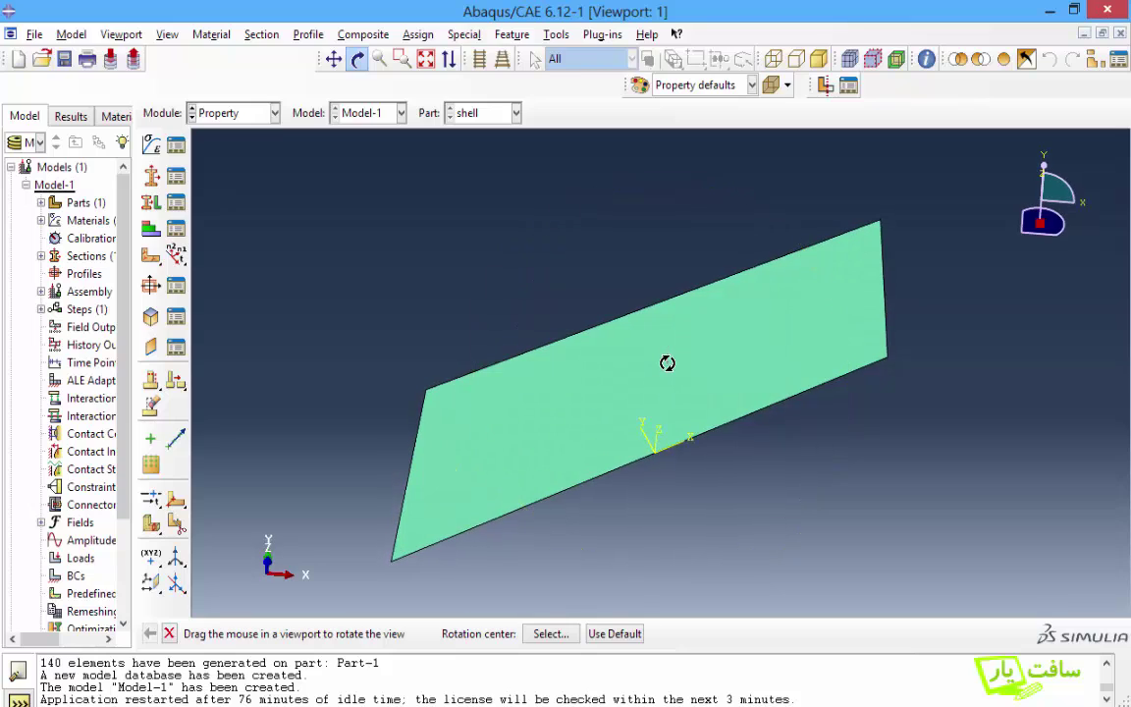
{"action": "left_click", "coordinate": [152, 260]}
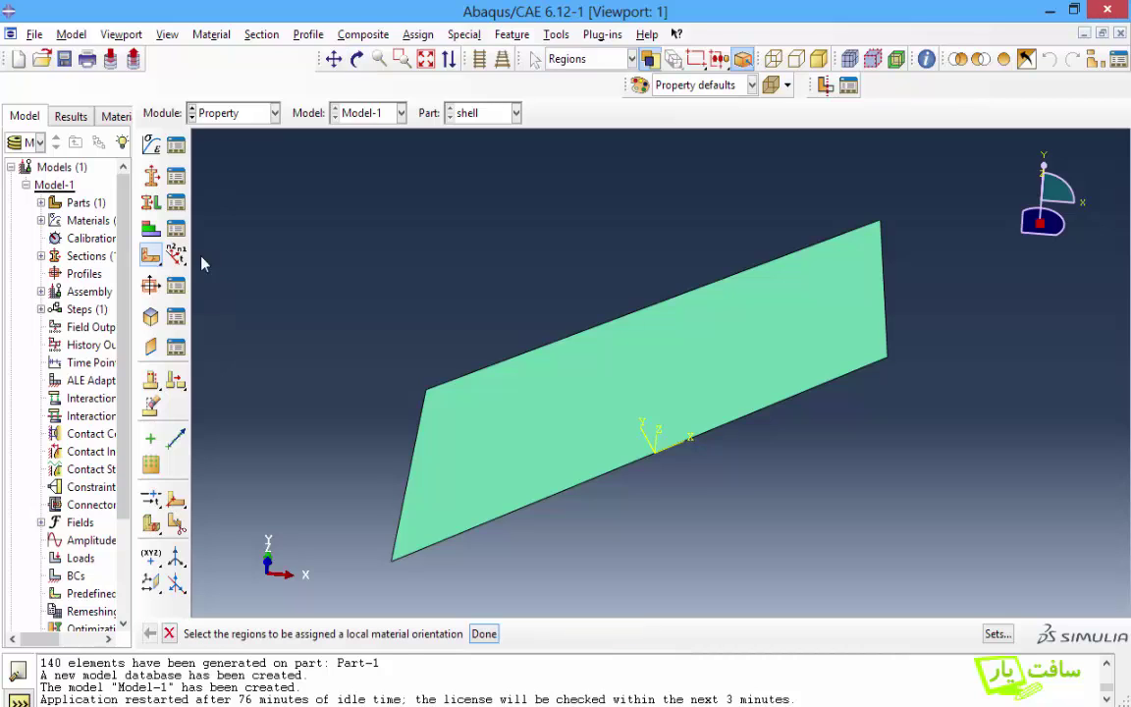
{"action": "left_click", "coordinate": [712, 341]}
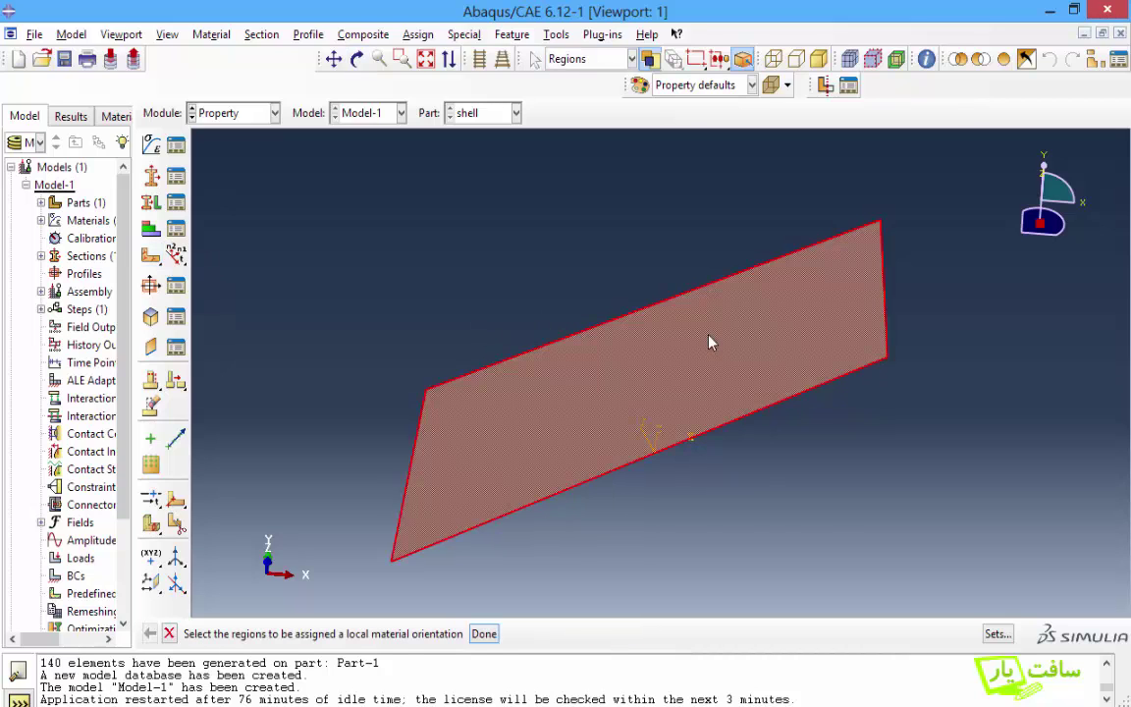
{"action": "left_click", "coordinate": [484, 634]}
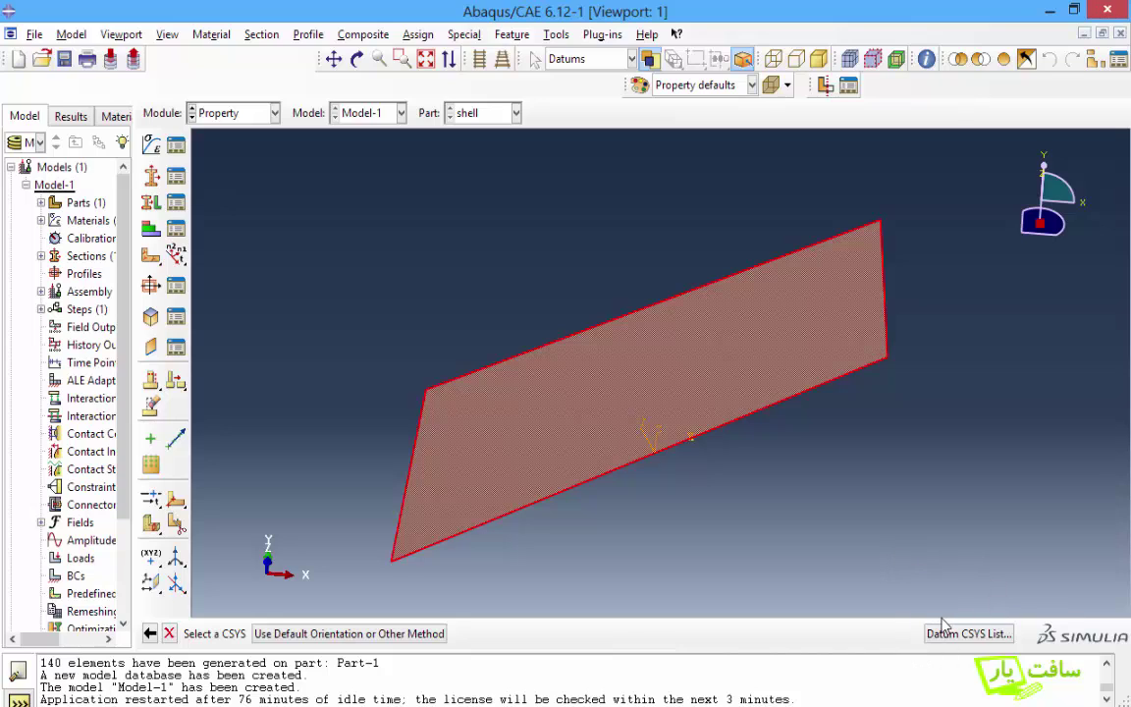
{"action": "left_click", "coordinate": [992, 634]}
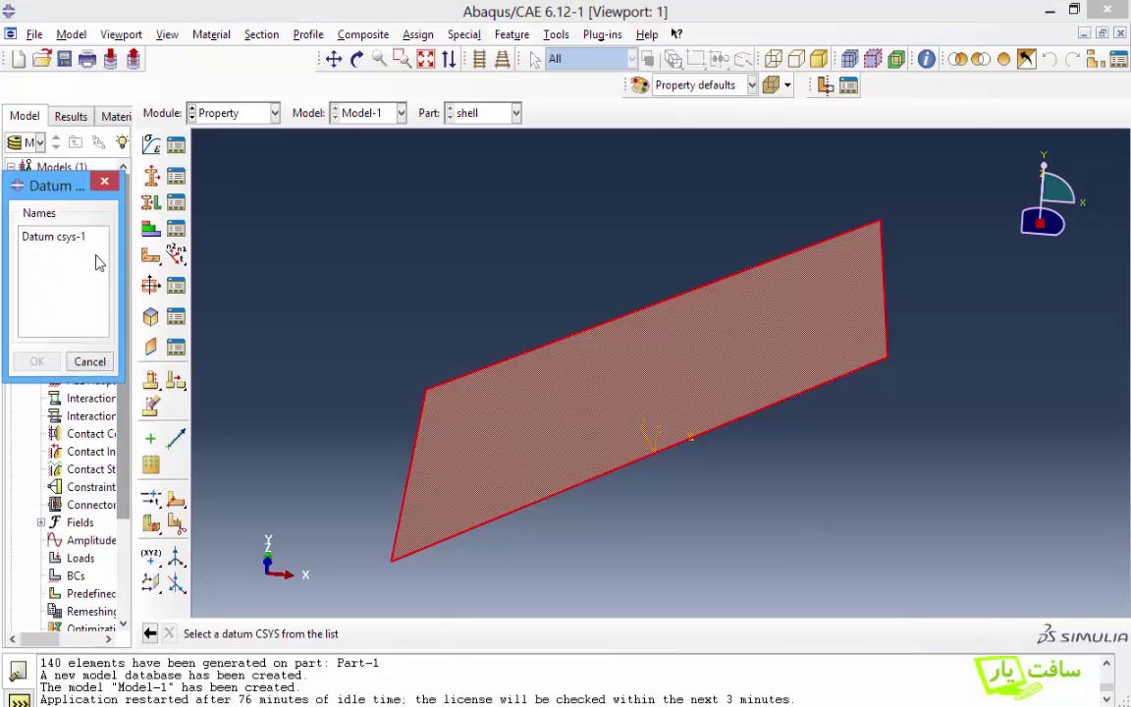
{"action": "left_click", "coordinate": [63, 236]}
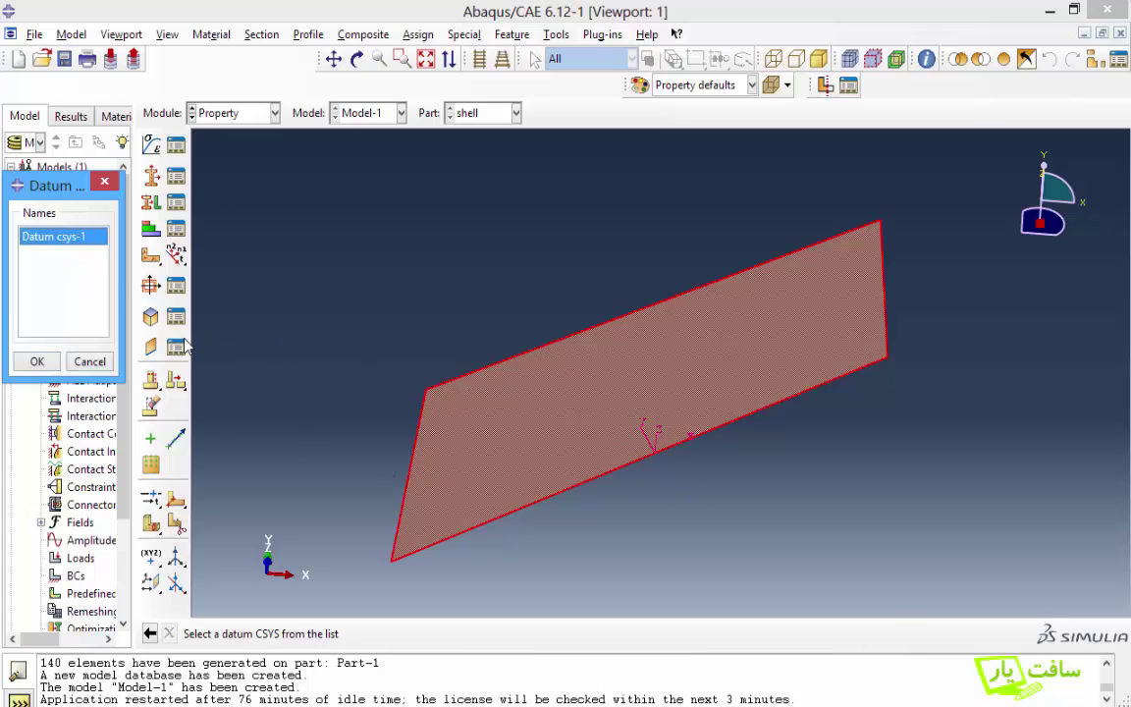
{"action": "left_click", "coordinate": [38, 362]}
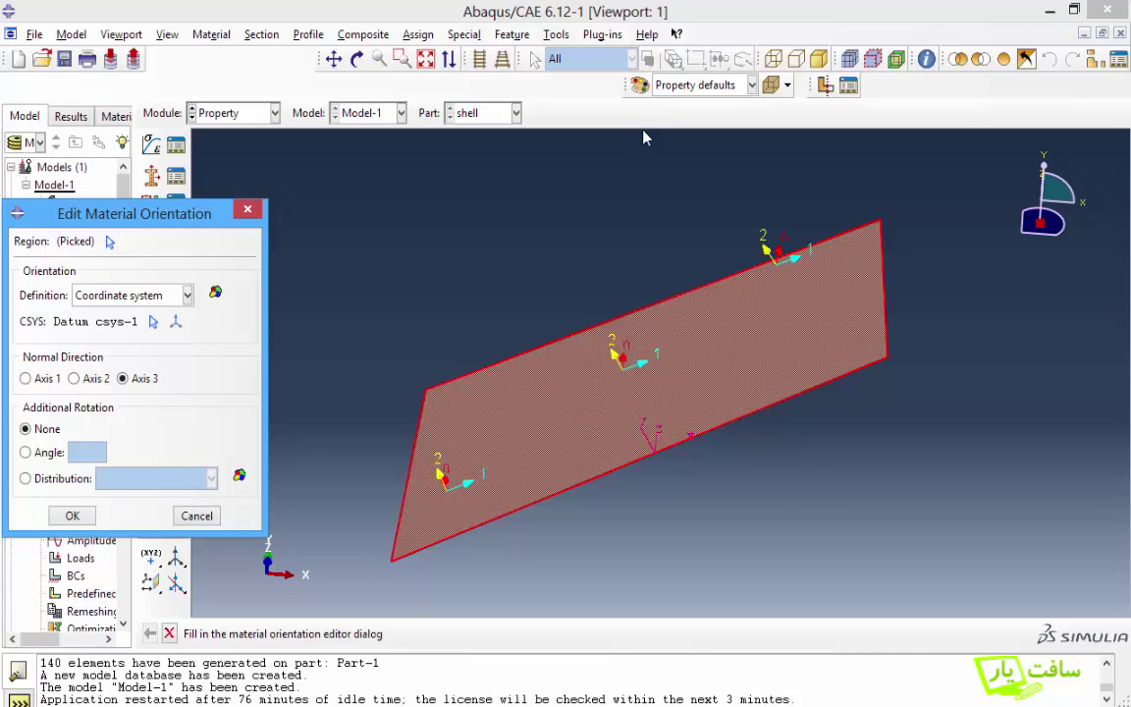
Step: Check the plate's material directions and apply the orientation with Axis 3 as normal direction and no additional rotation
{"action": "left_click", "coordinate": [357, 58]}
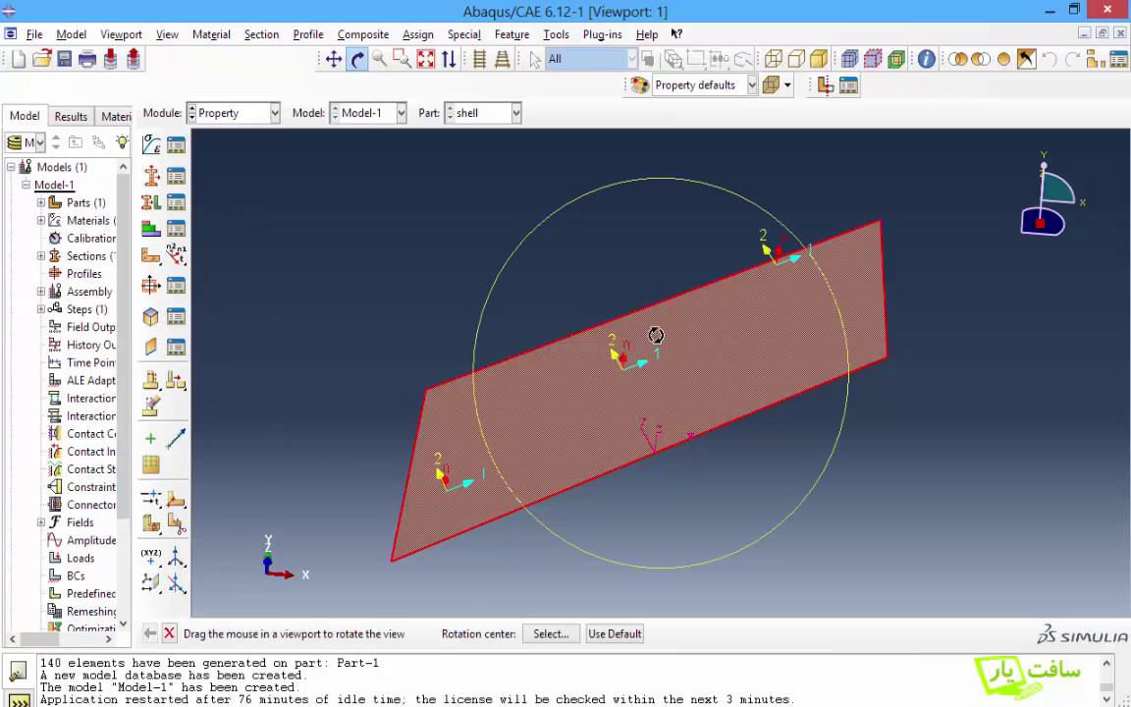
{"action": "left_click_drag", "start_coordinate": [657, 333], "coordinate": [871, 453]}
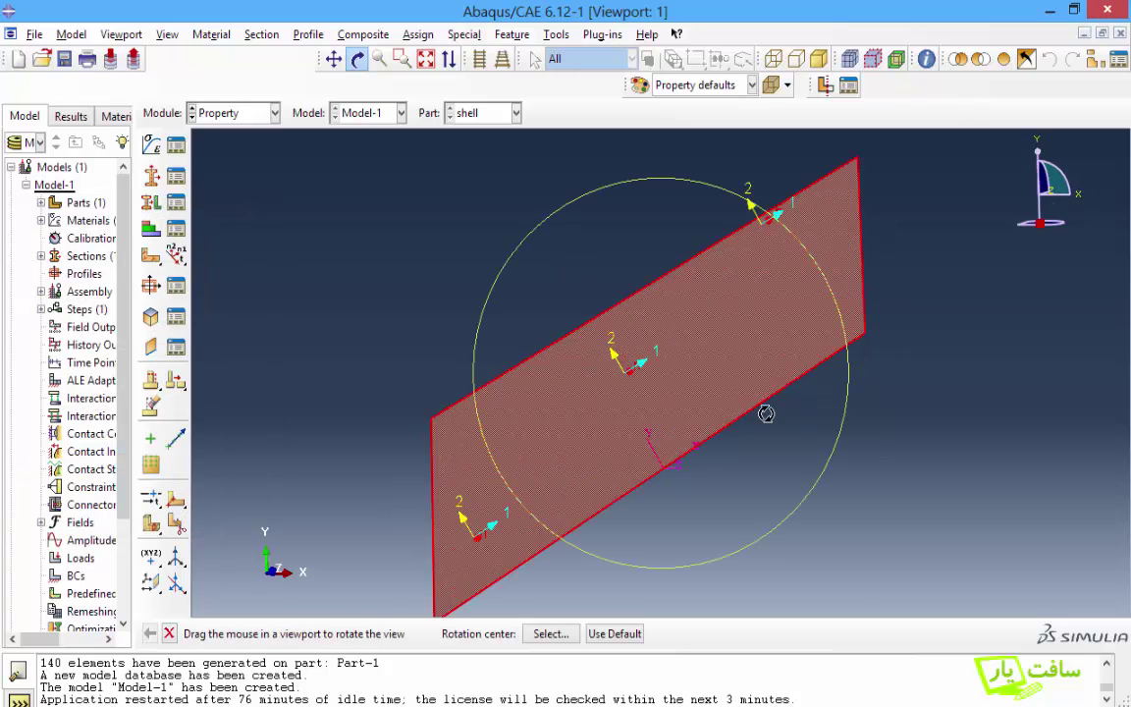
{"action": "left_click_drag", "start_coordinate": [765, 408], "coordinate": [729, 345]}
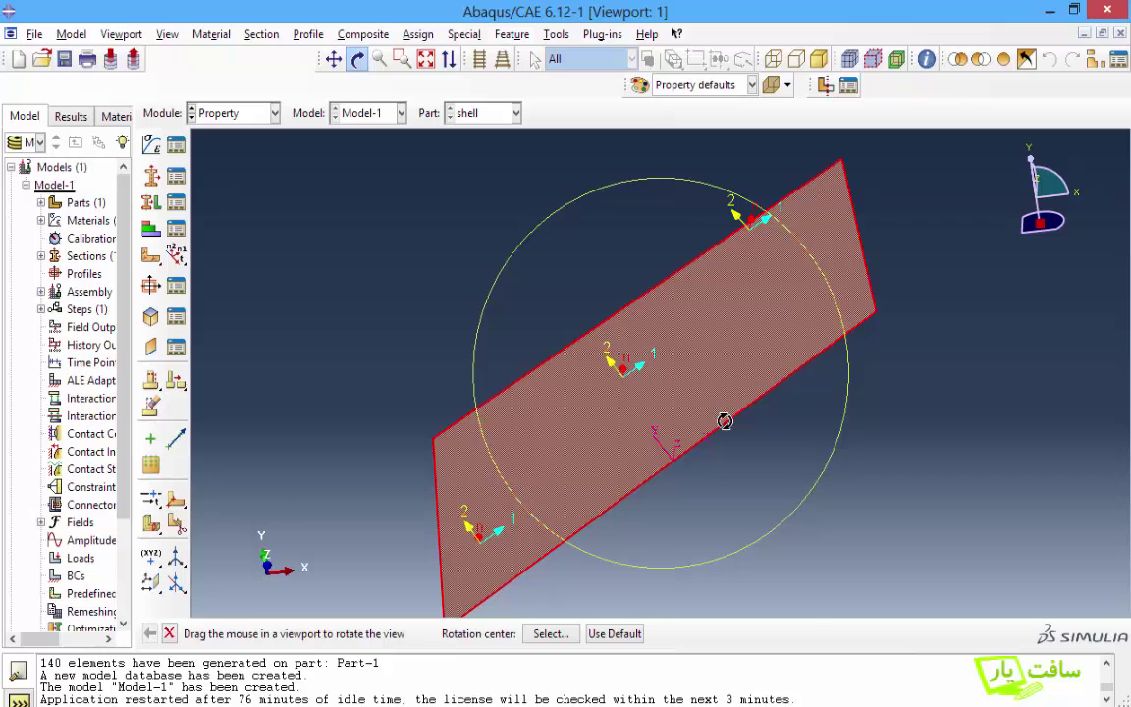
{"action": "key", "text": "Escape"}
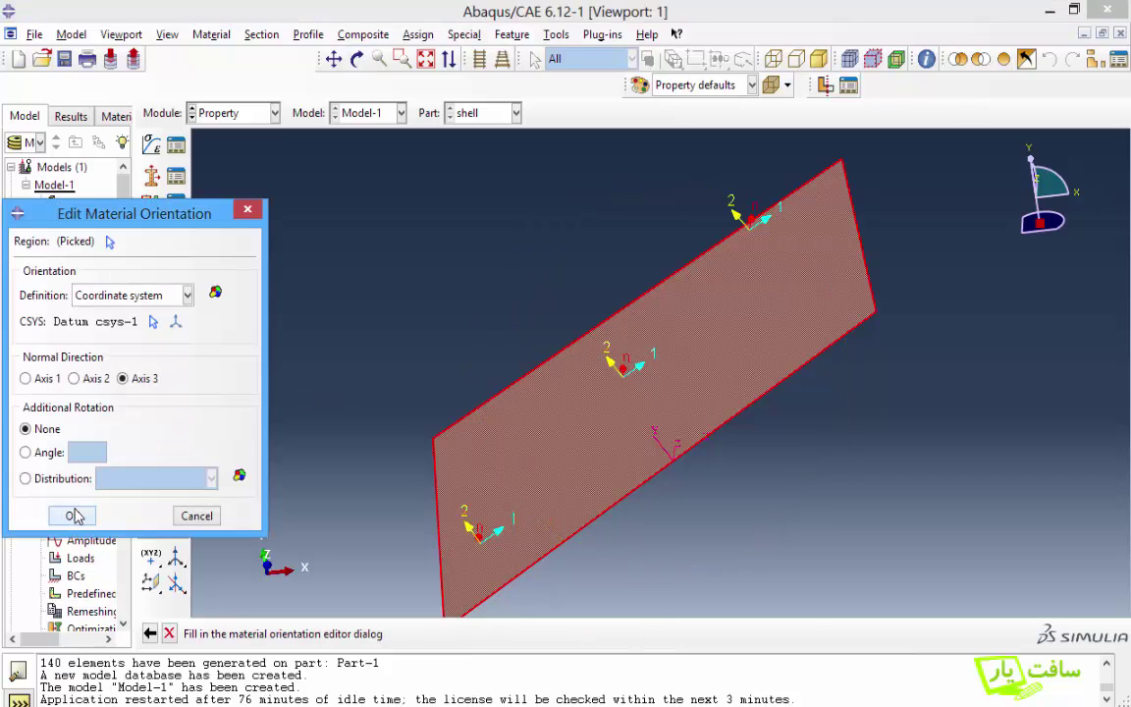
{"action": "left_click", "coordinate": [74, 516]}
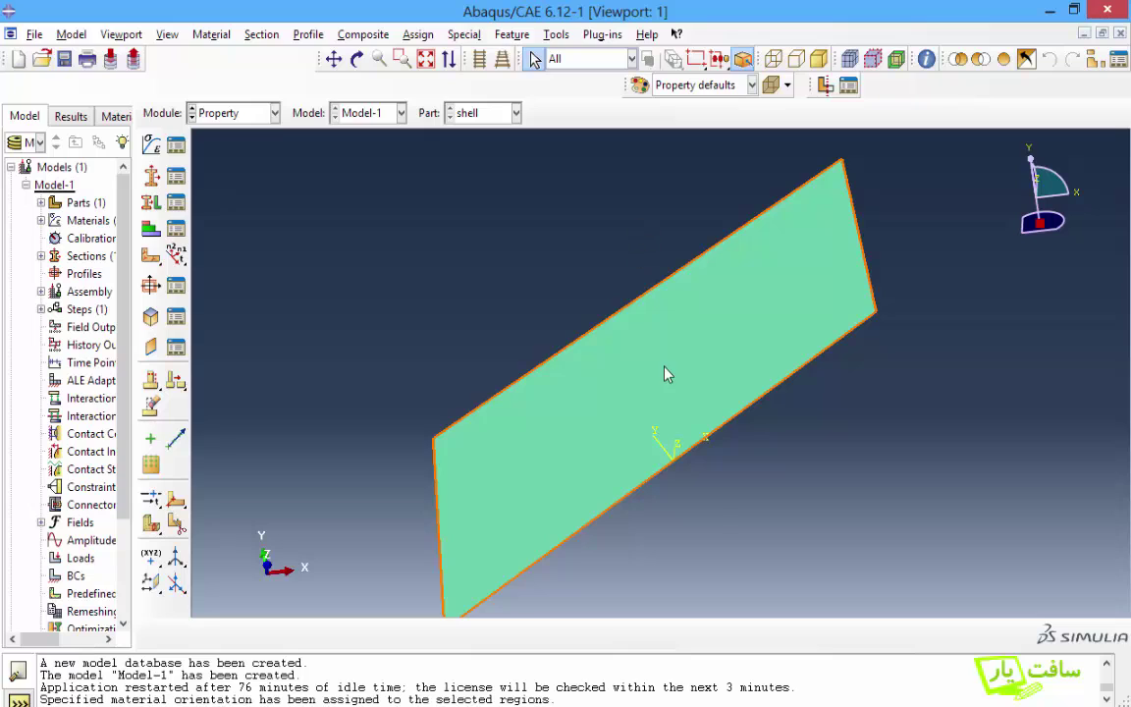
Step: Partition the plate face along the shortest path between the midpoints of its lower and upper long edges
{"action": "left_click", "coordinate": [556, 35]}
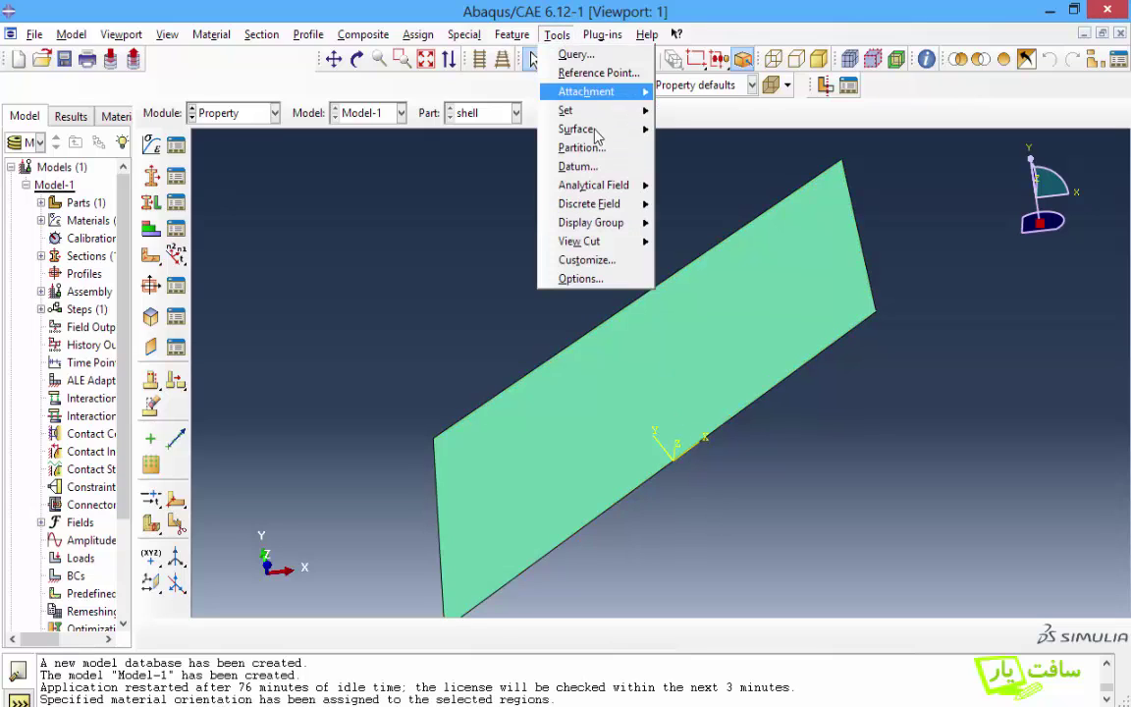
{"action": "left_click", "coordinate": [581, 148]}
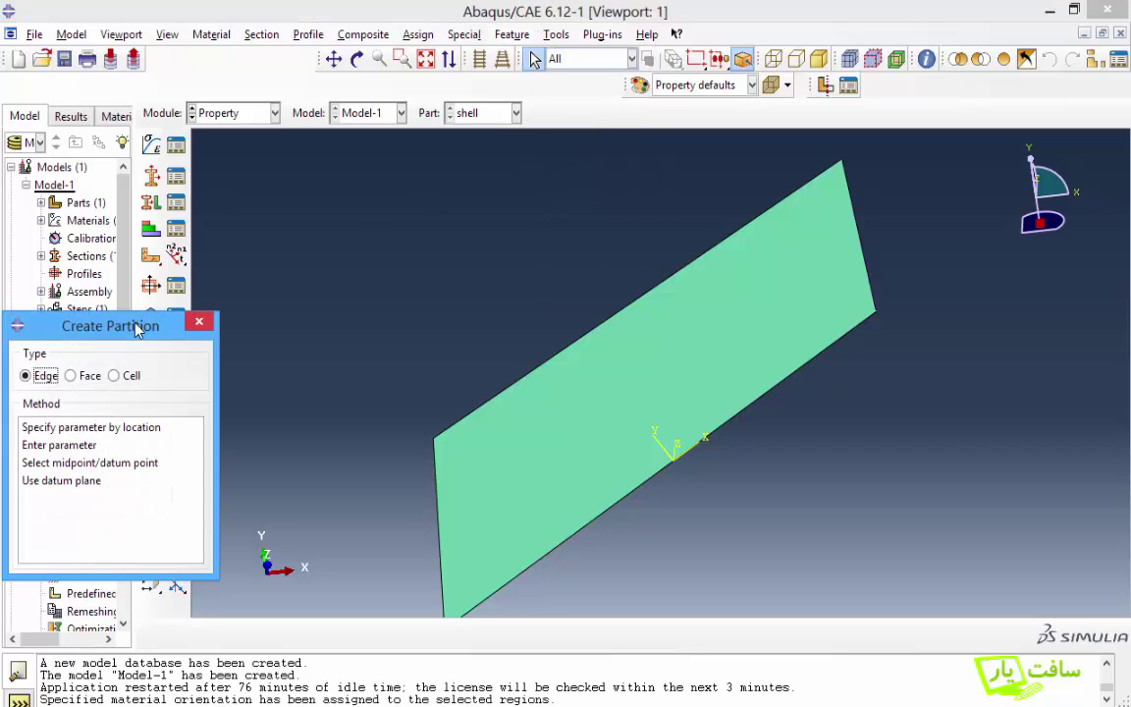
{"action": "left_click_drag", "start_coordinate": [120, 319], "coordinate": [217, 279]}
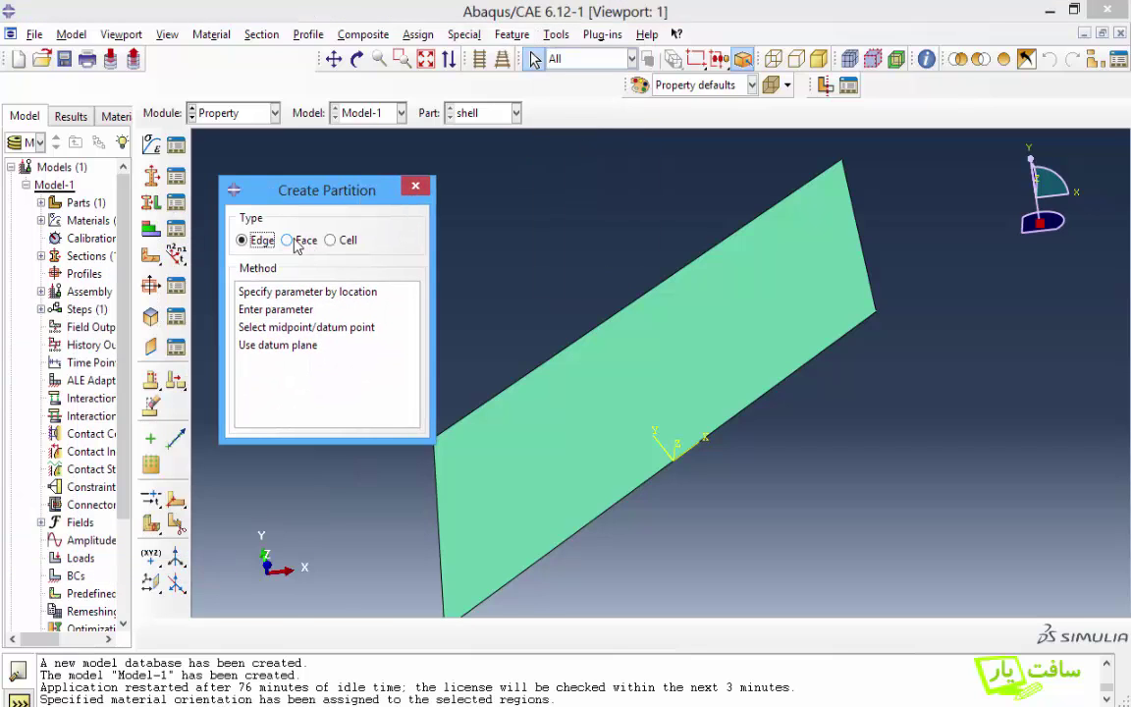
{"action": "left_click", "coordinate": [286, 241]}
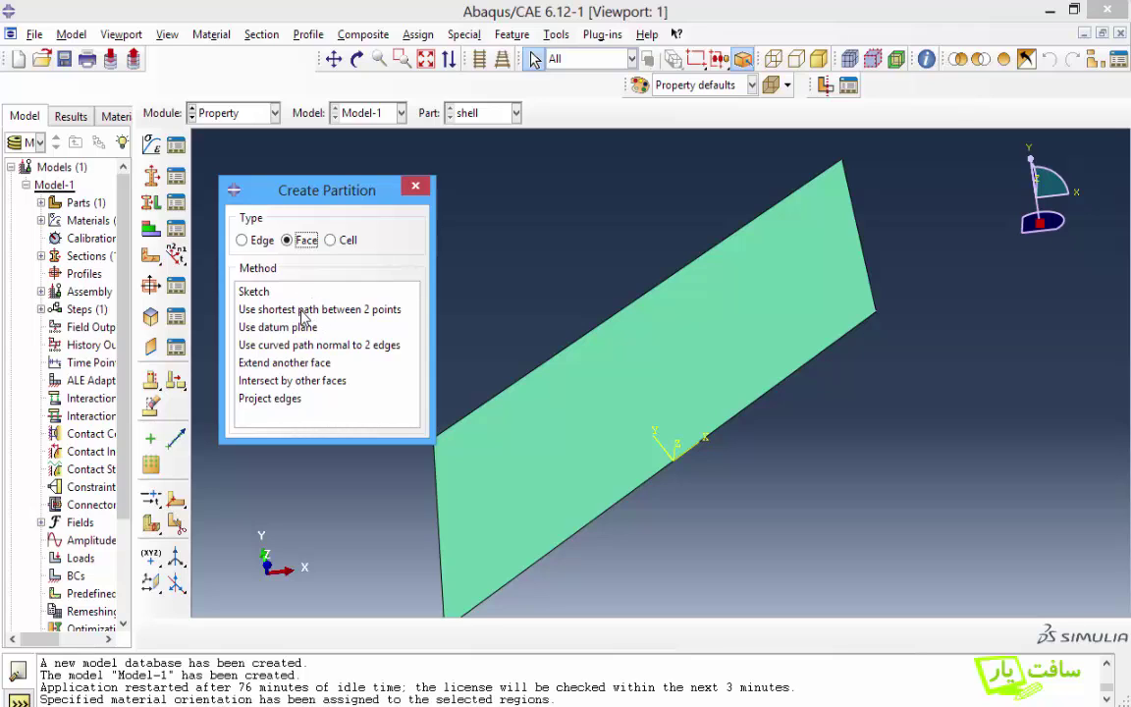
{"action": "left_click", "coordinate": [302, 310]}
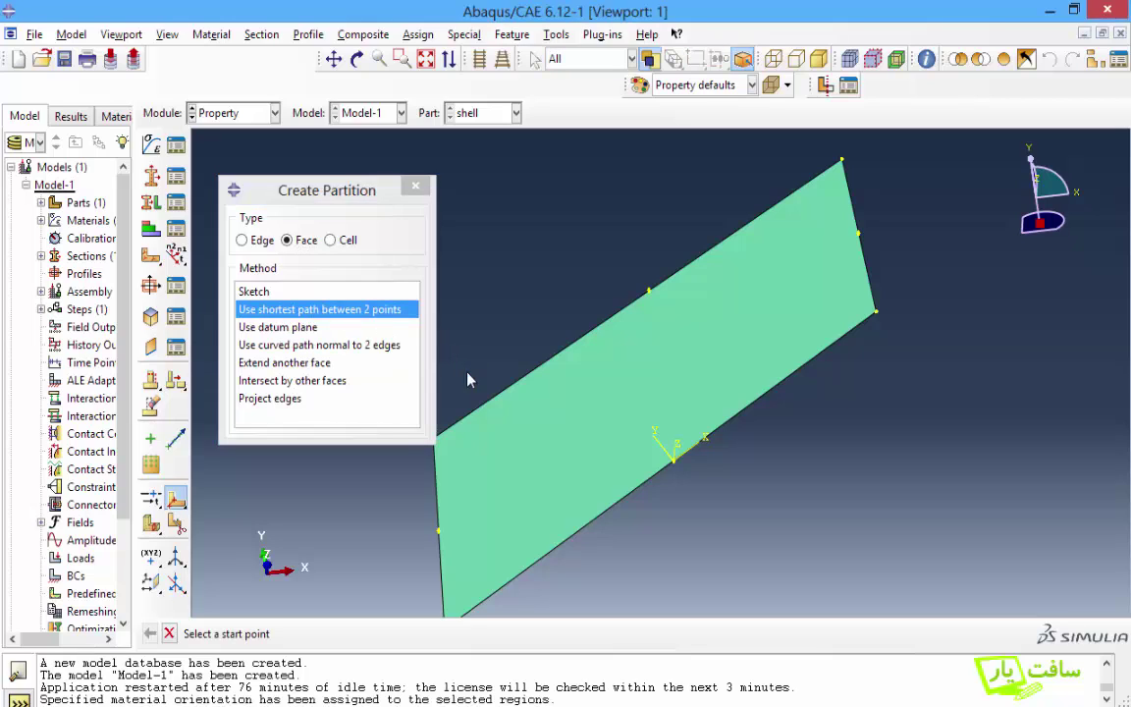
{"action": "left_click", "coordinate": [673, 462]}
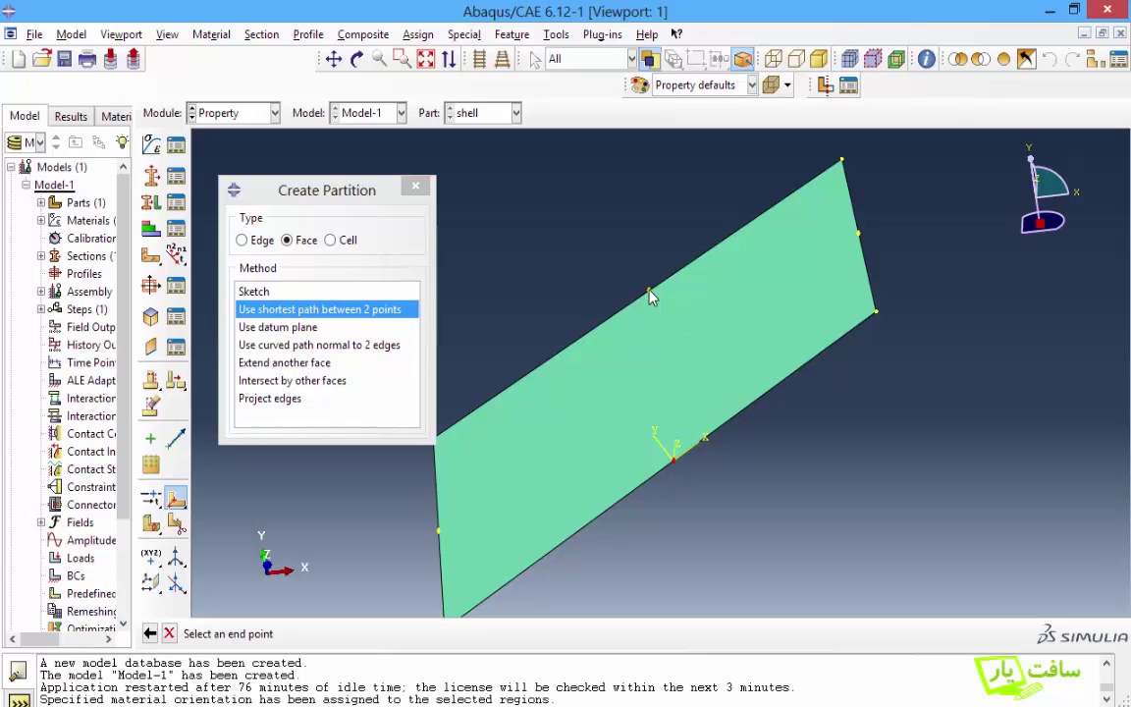
{"action": "left_click", "coordinate": [648, 291]}
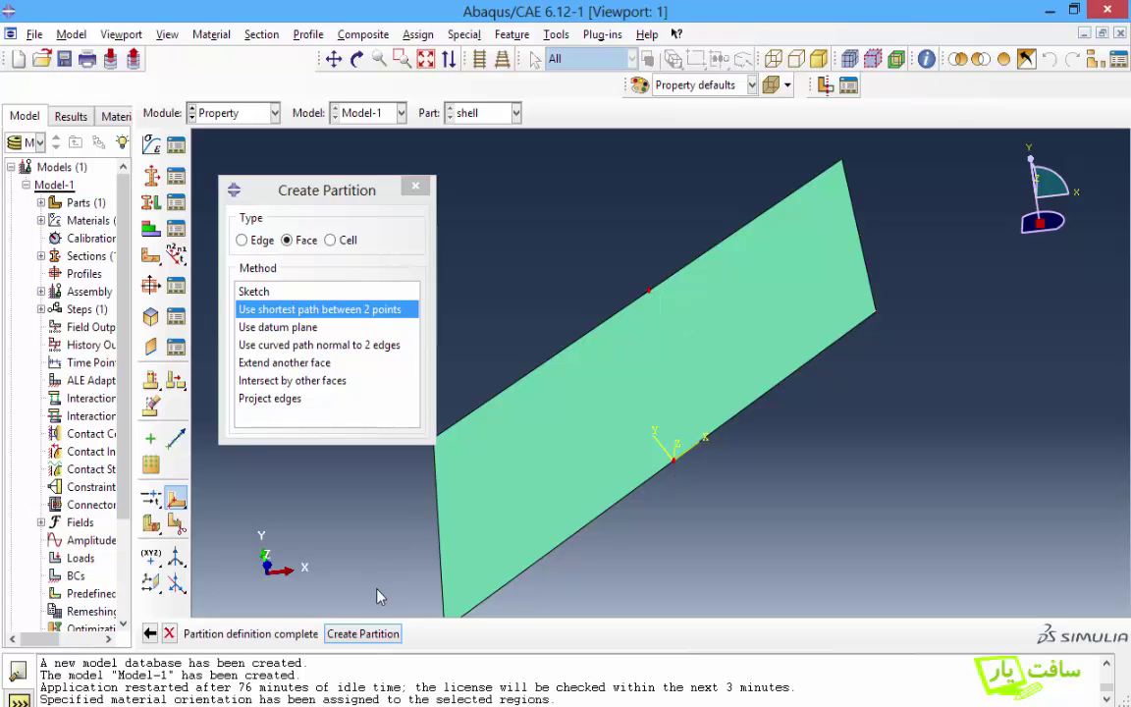
{"action": "left_click", "coordinate": [361, 636]}
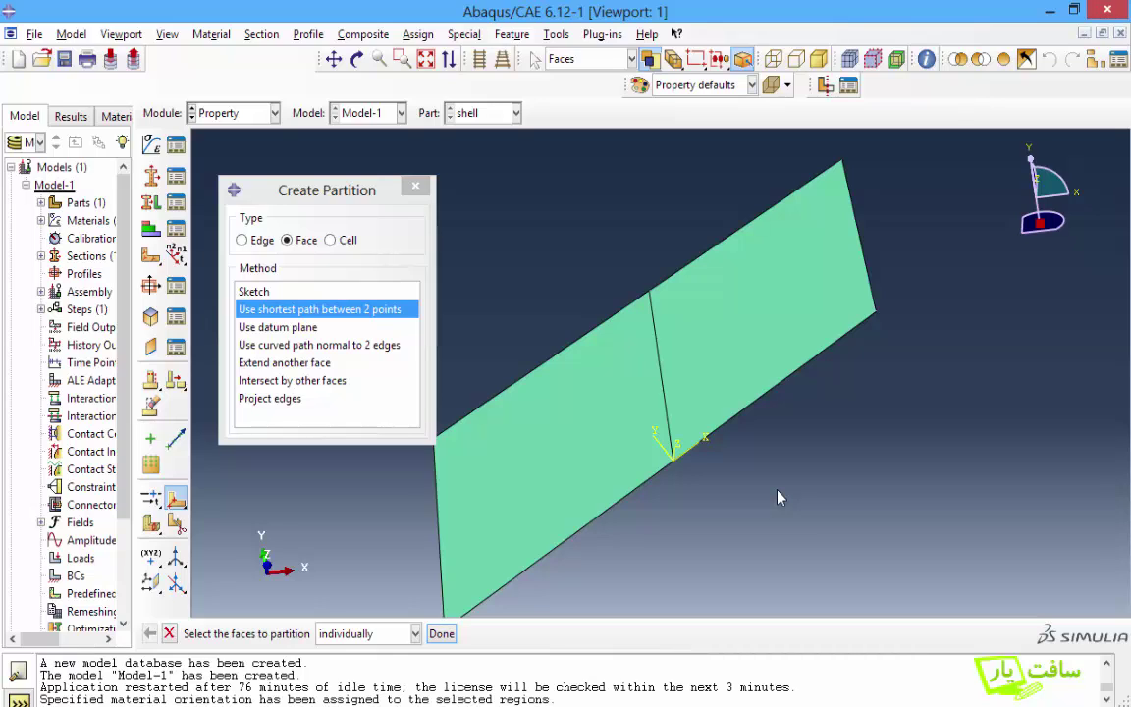
Step: Partition the plate's middle dividing edge at its midpoint by entering a normalized edge parameter of 0.5
{"action": "left_click", "coordinate": [659, 356]}
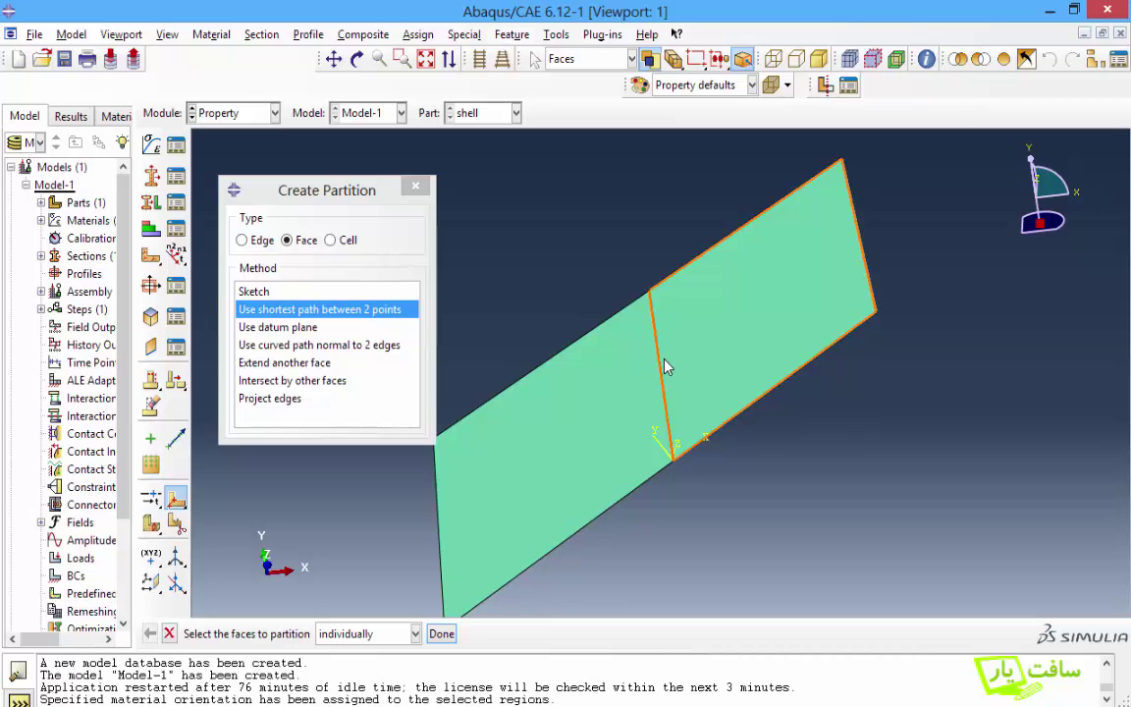
{"action": "left_click", "coordinate": [287, 239]}
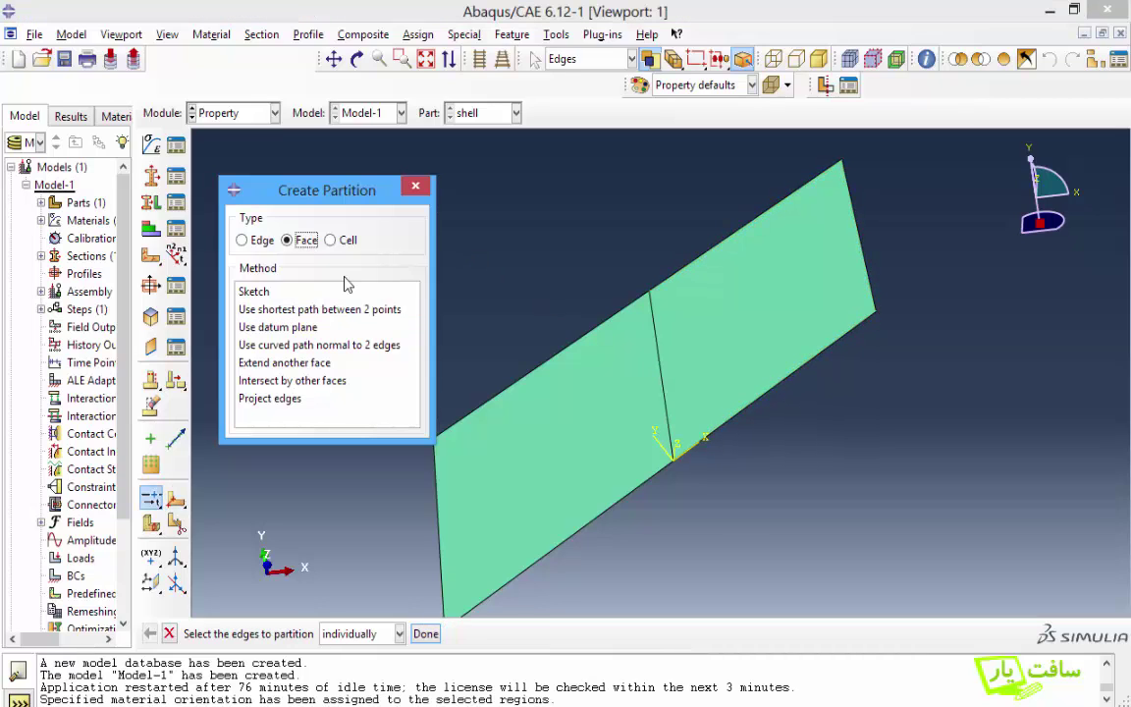
{"action": "left_click", "coordinate": [242, 243]}
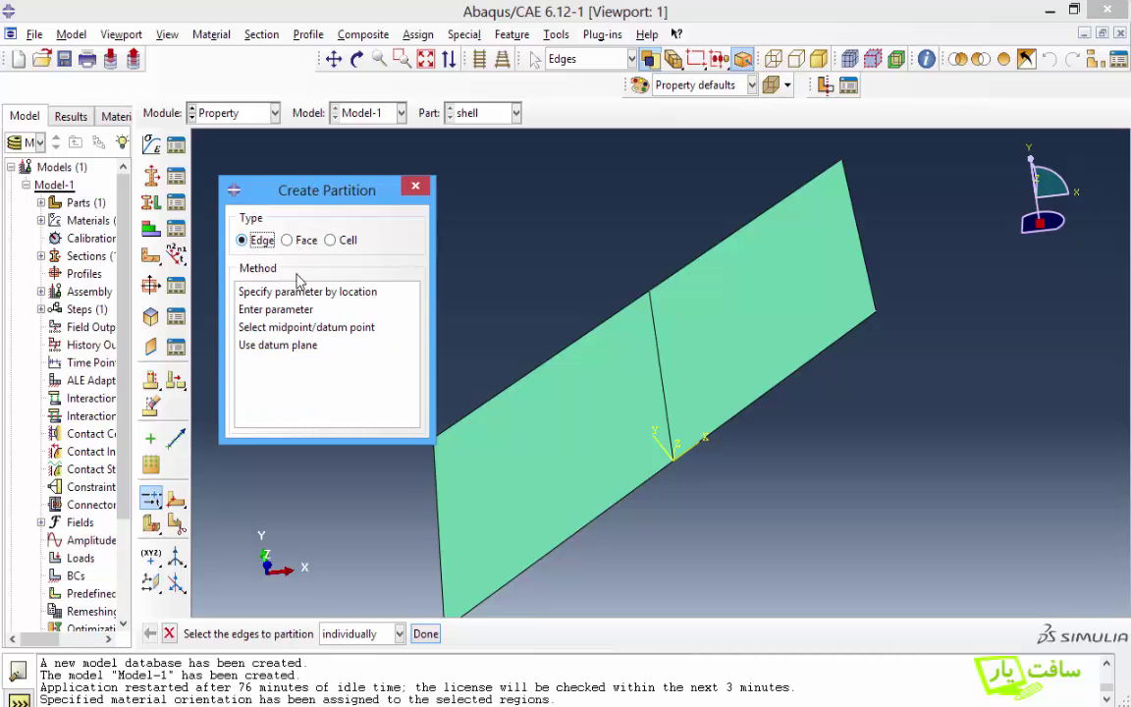
{"action": "left_click", "coordinate": [276, 310]}
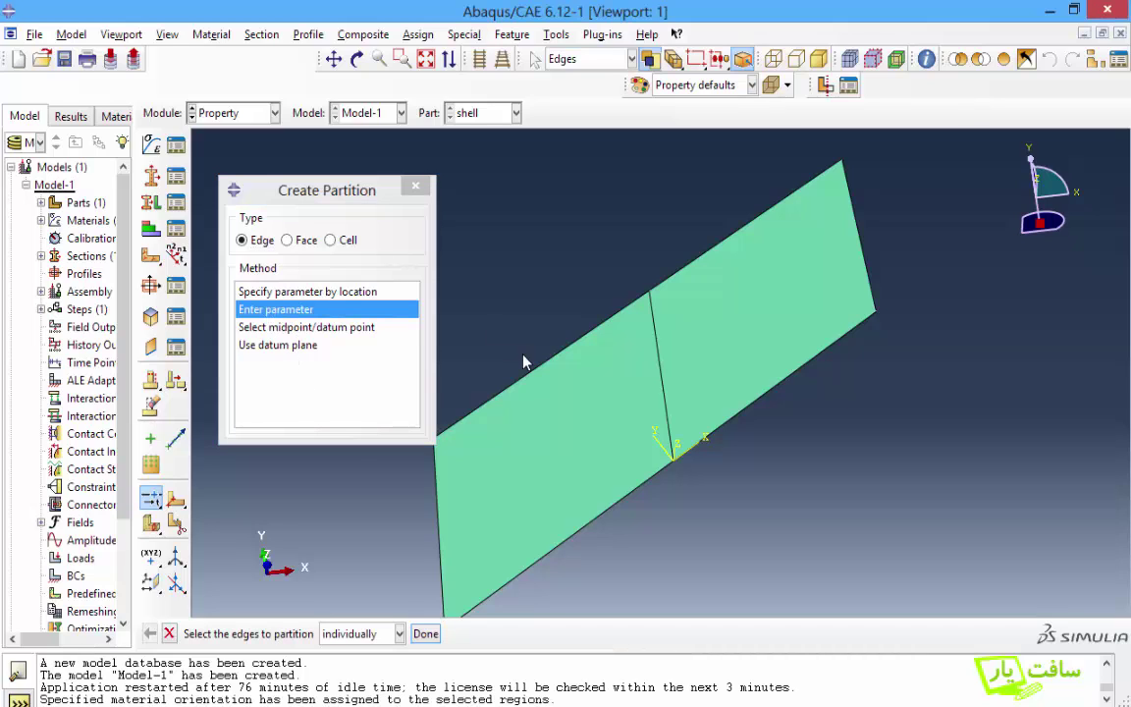
{"action": "left_click", "coordinate": [664, 384]}
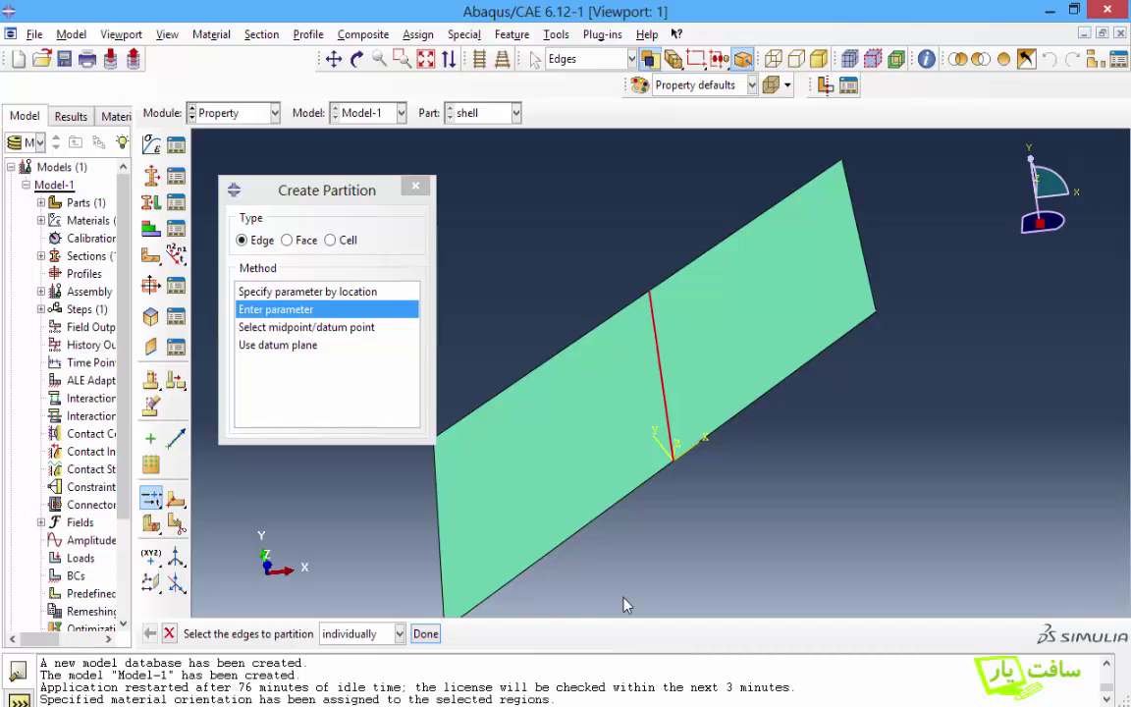
{"action": "left_click", "coordinate": [425, 633]}
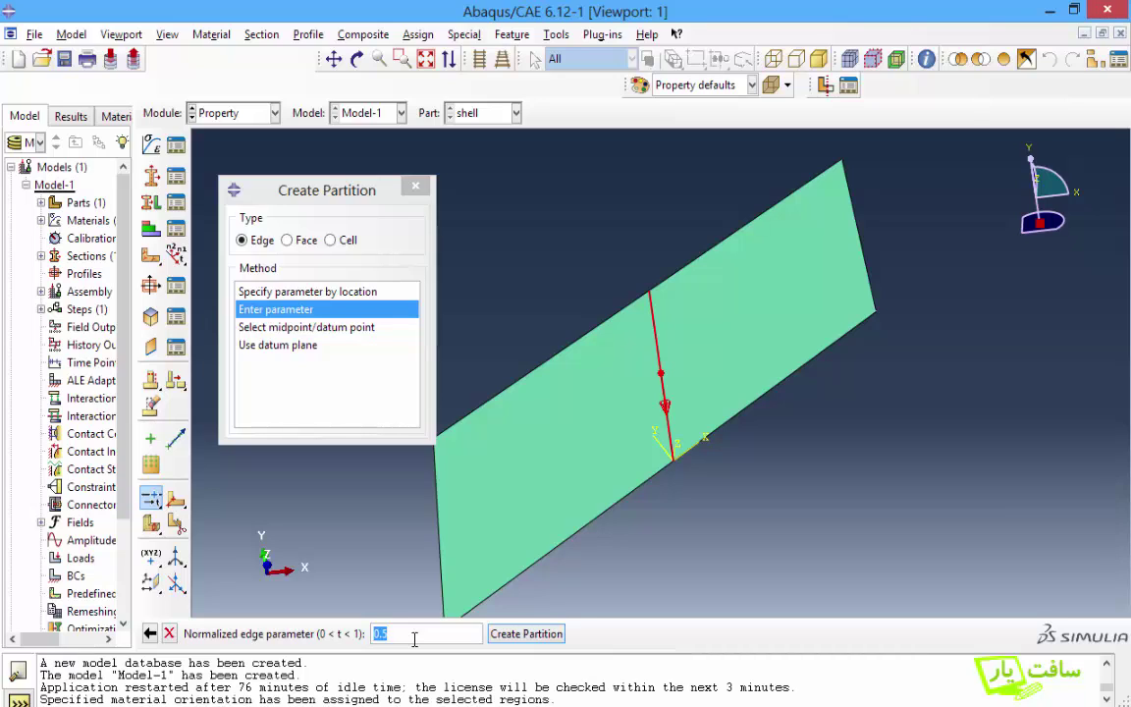
{"action": "left_click", "coordinate": [531, 636]}
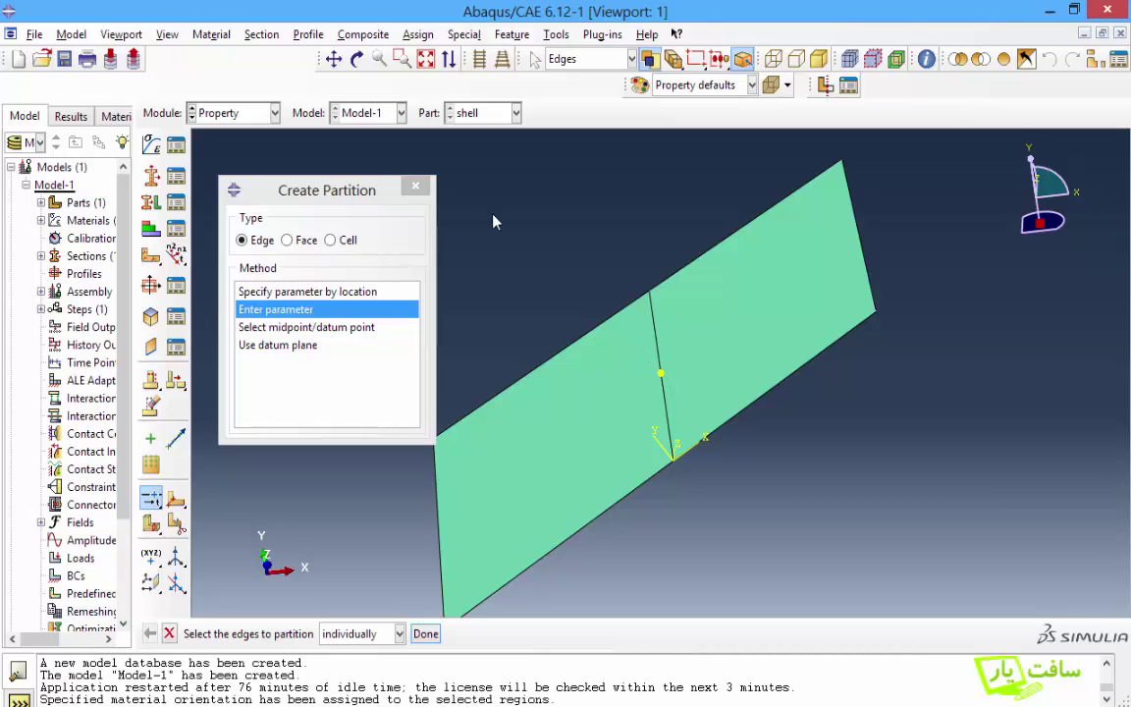
{"action": "left_click", "coordinate": [418, 188]}
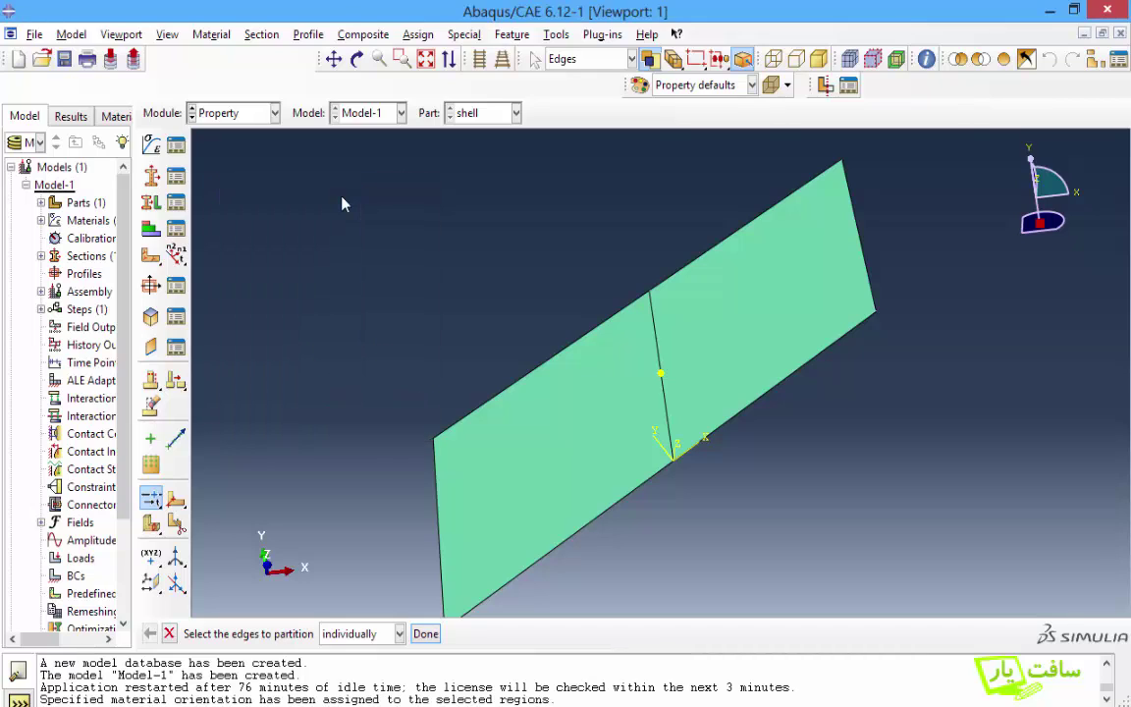
Step: Switch to the Assembly module and create a dependent (mesh on part) instance of the shell part
{"action": "left_click", "coordinate": [245, 112]}
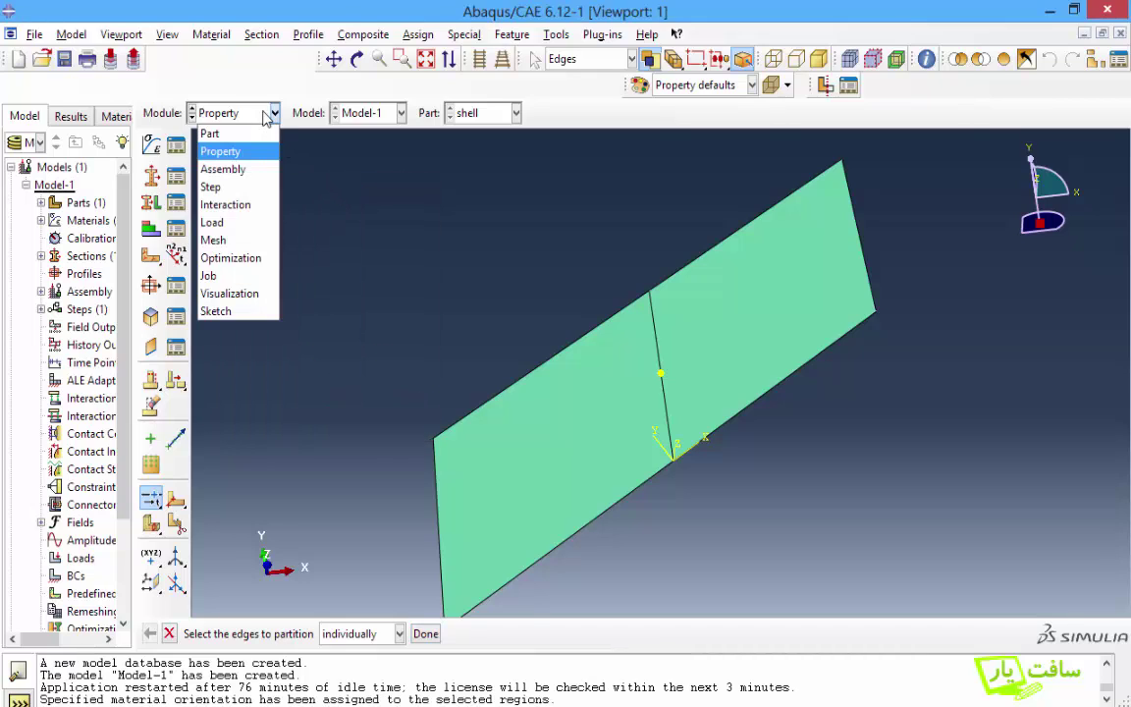
{"action": "left_click", "coordinate": [223, 169]}
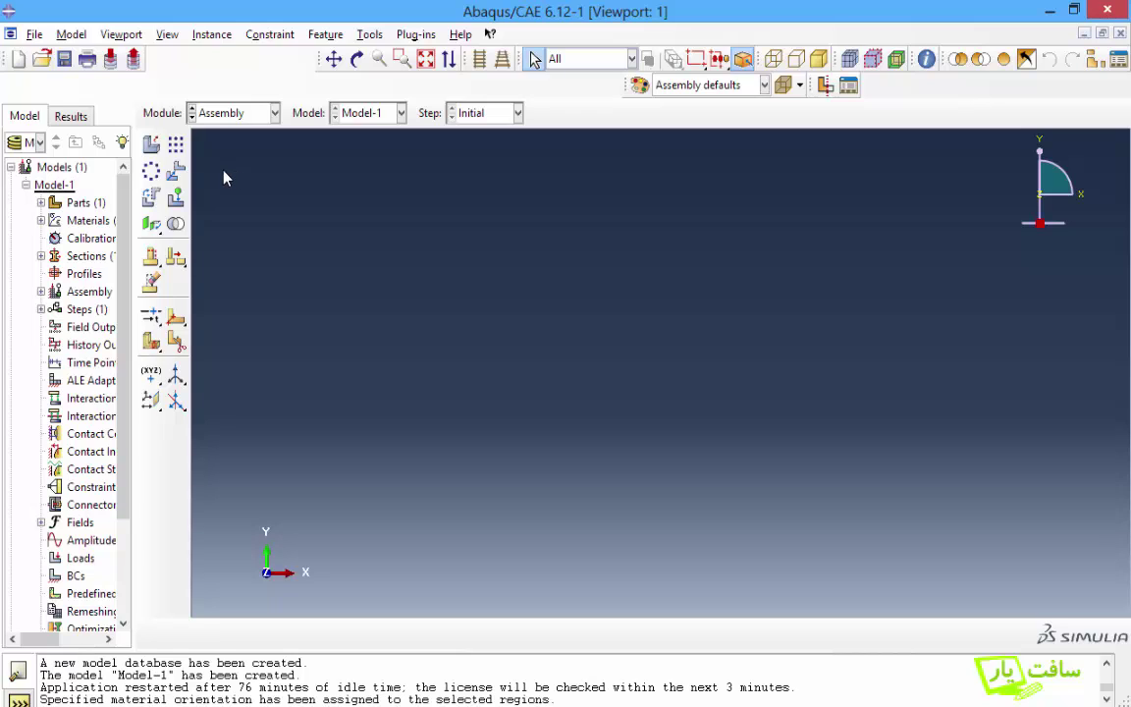
{"action": "left_click", "coordinate": [153, 146]}
{"action": "left_click_drag", "start_coordinate": [139, 313], "coordinate": [336, 203]}
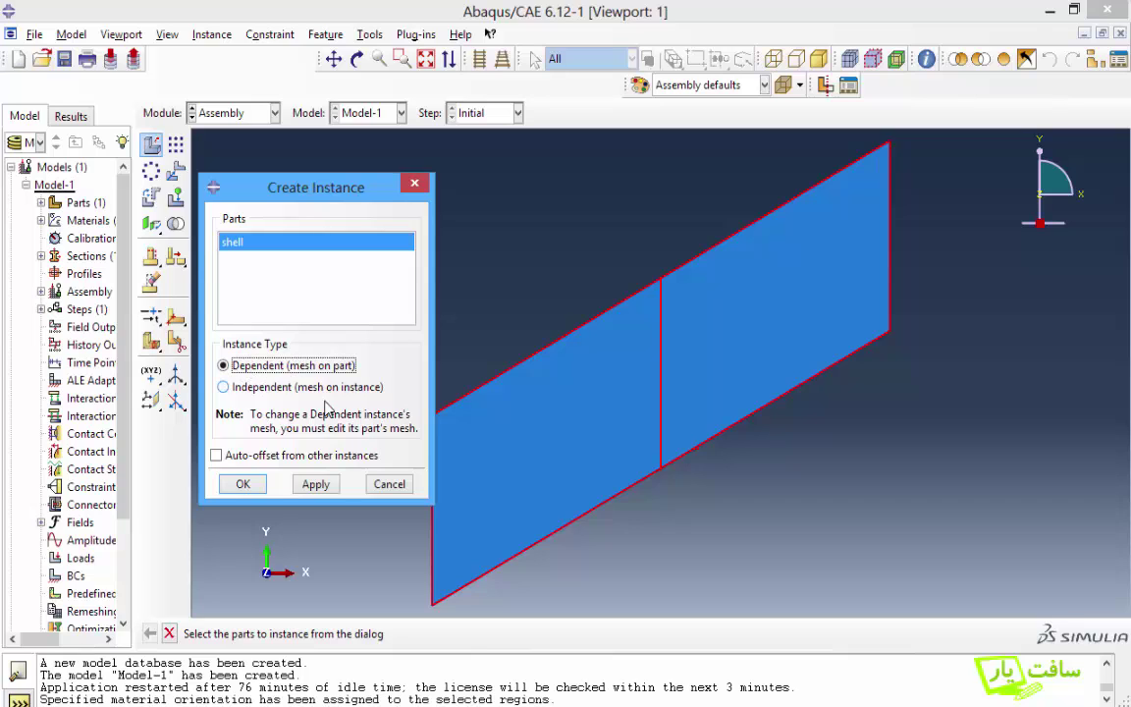
{"action": "left_click", "coordinate": [243, 485]}
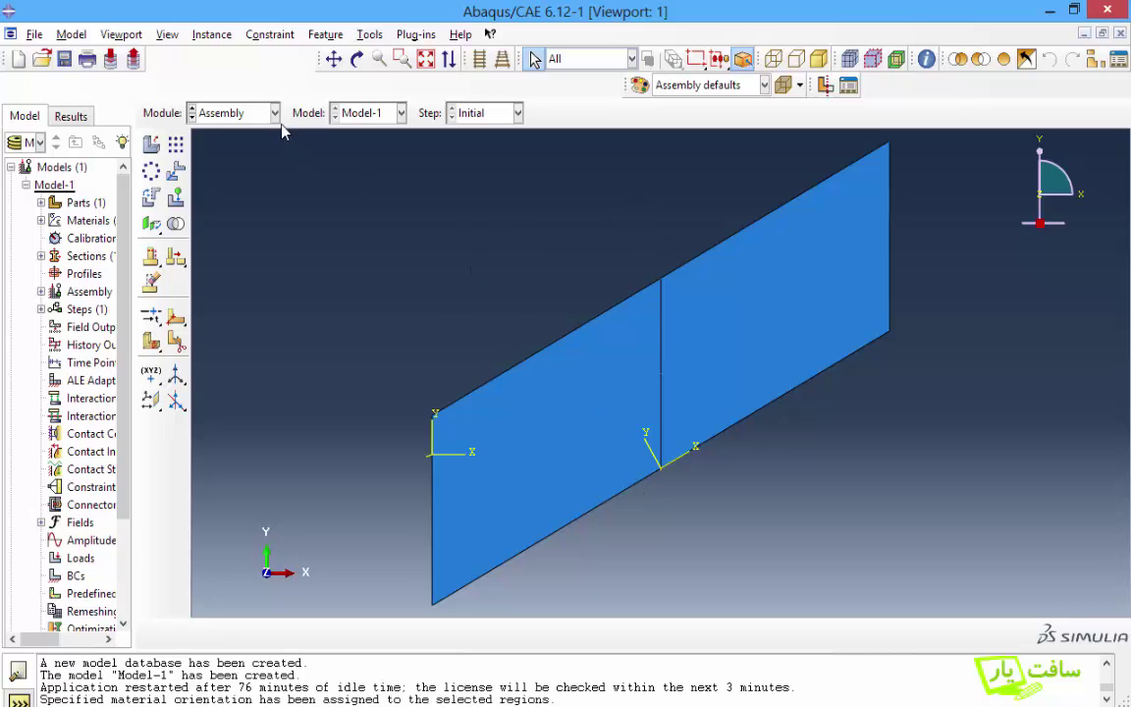
Step: Switch to the Step module and start a Static, General step named Step-1 after the Initial step
{"action": "left_click", "coordinate": [252, 113]}
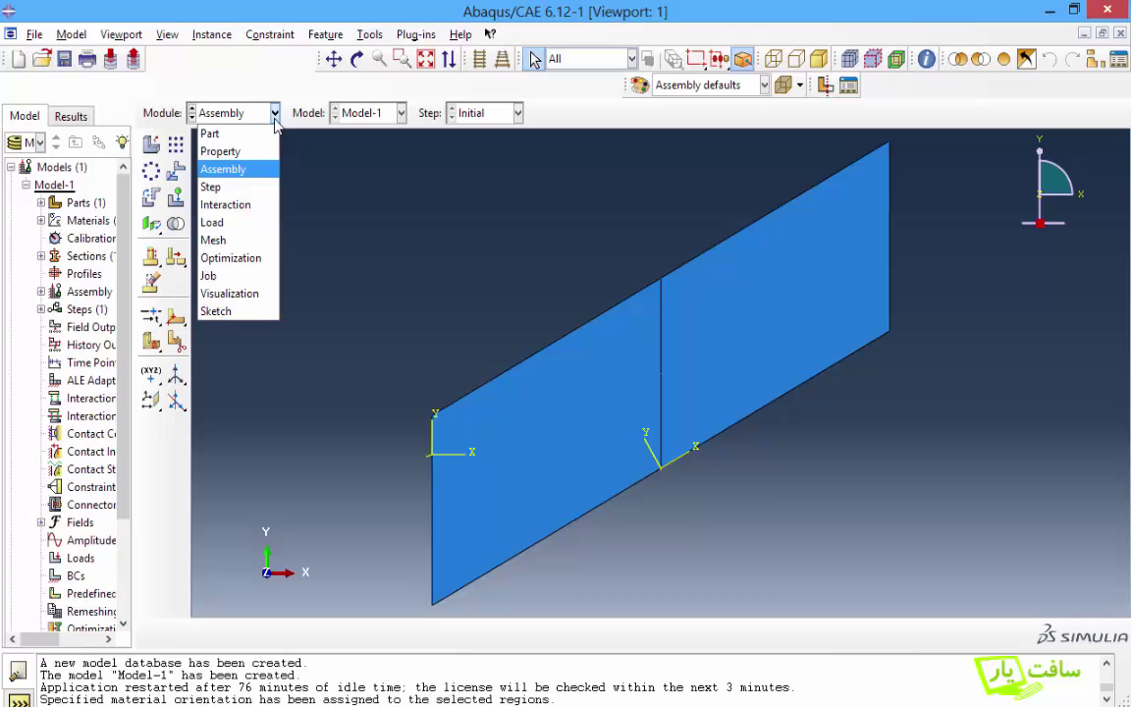
{"action": "left_click", "coordinate": [211, 188]}
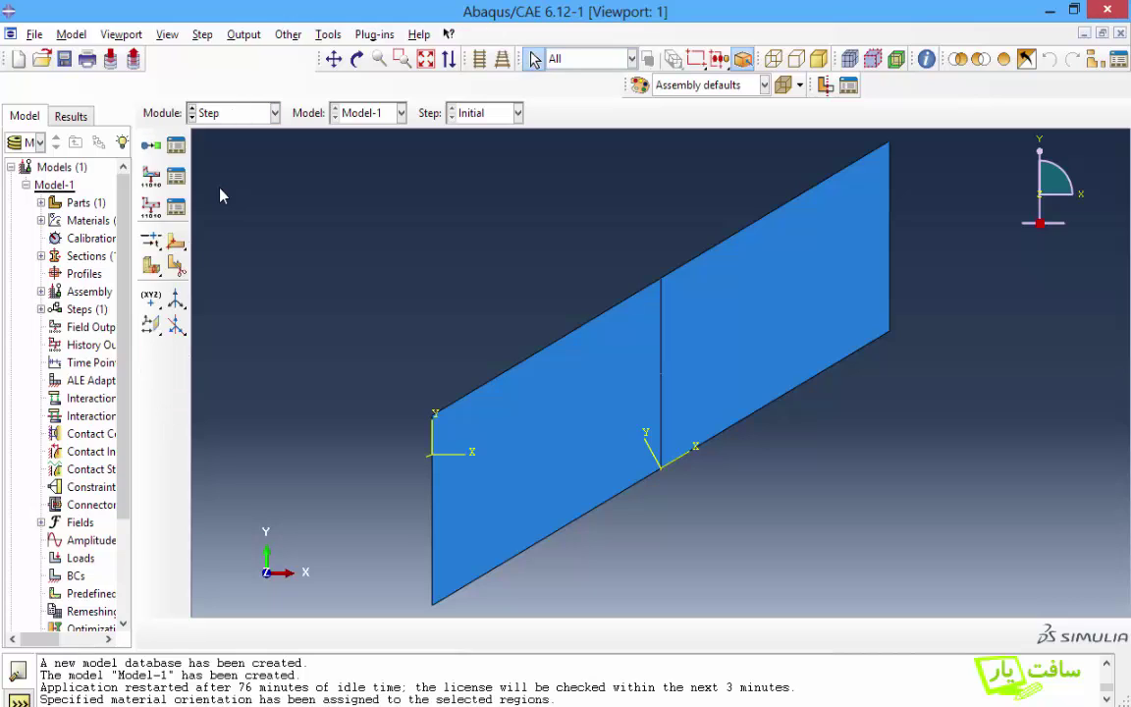
{"action": "left_click", "coordinate": [150, 146]}
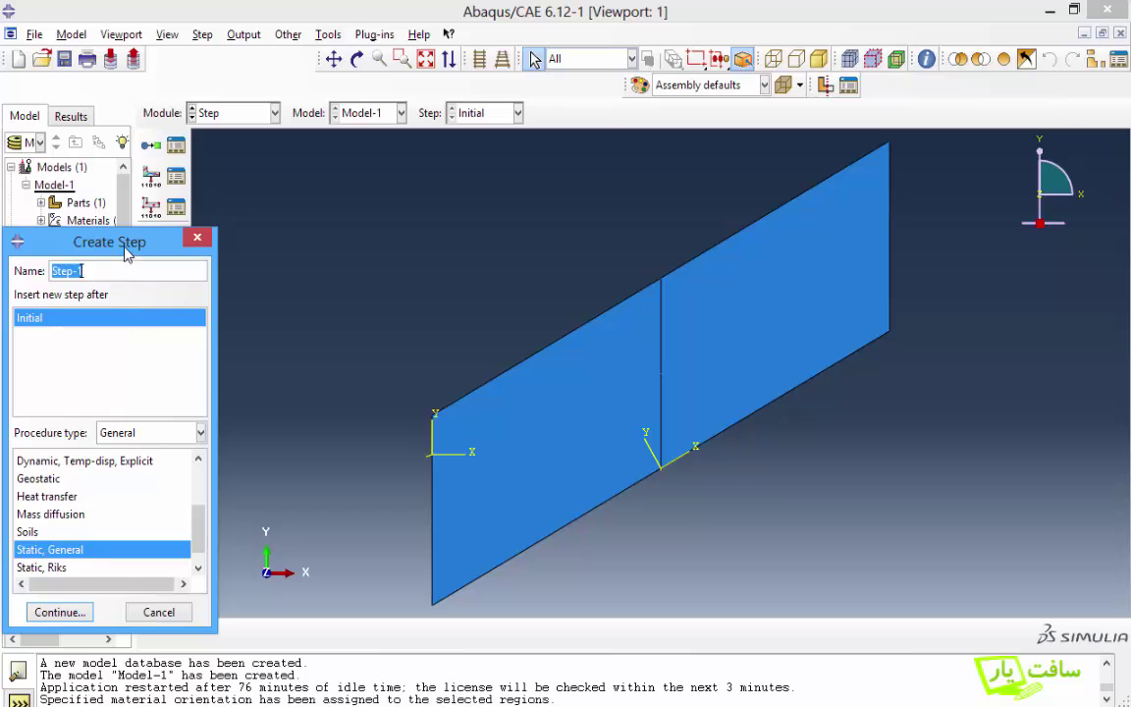
{"action": "left_click_drag", "start_coordinate": [125, 253], "coordinate": [322, 148]}
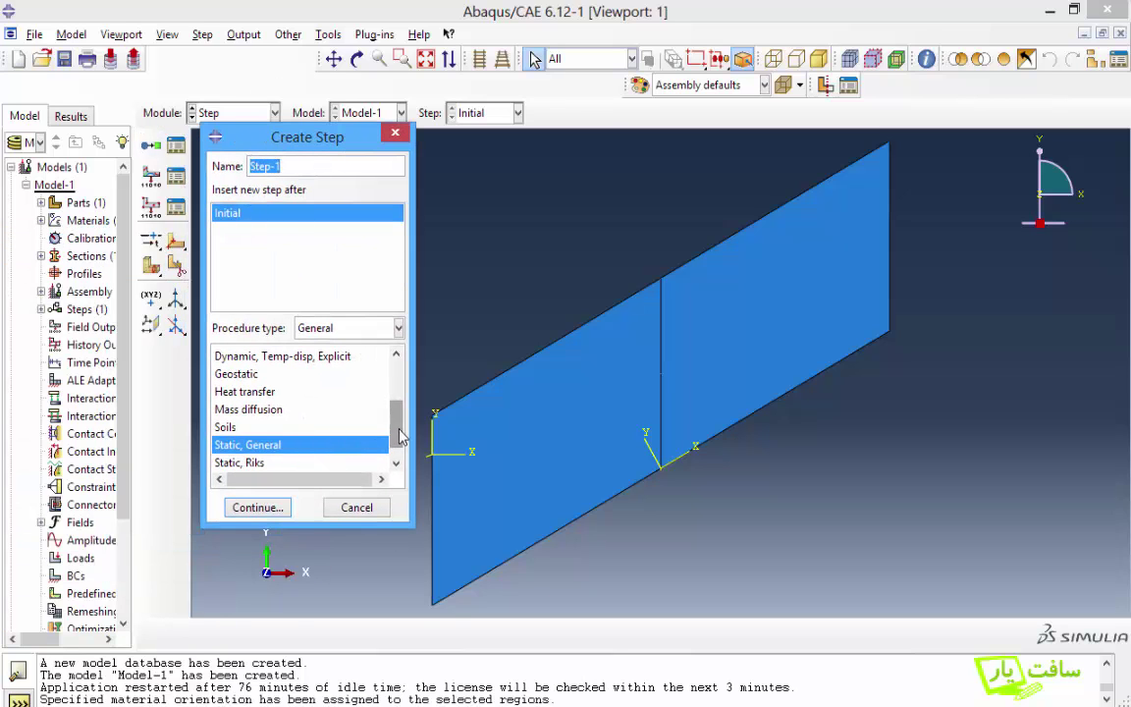
{"action": "left_click_drag", "start_coordinate": [400, 436], "coordinate": [400, 451]}
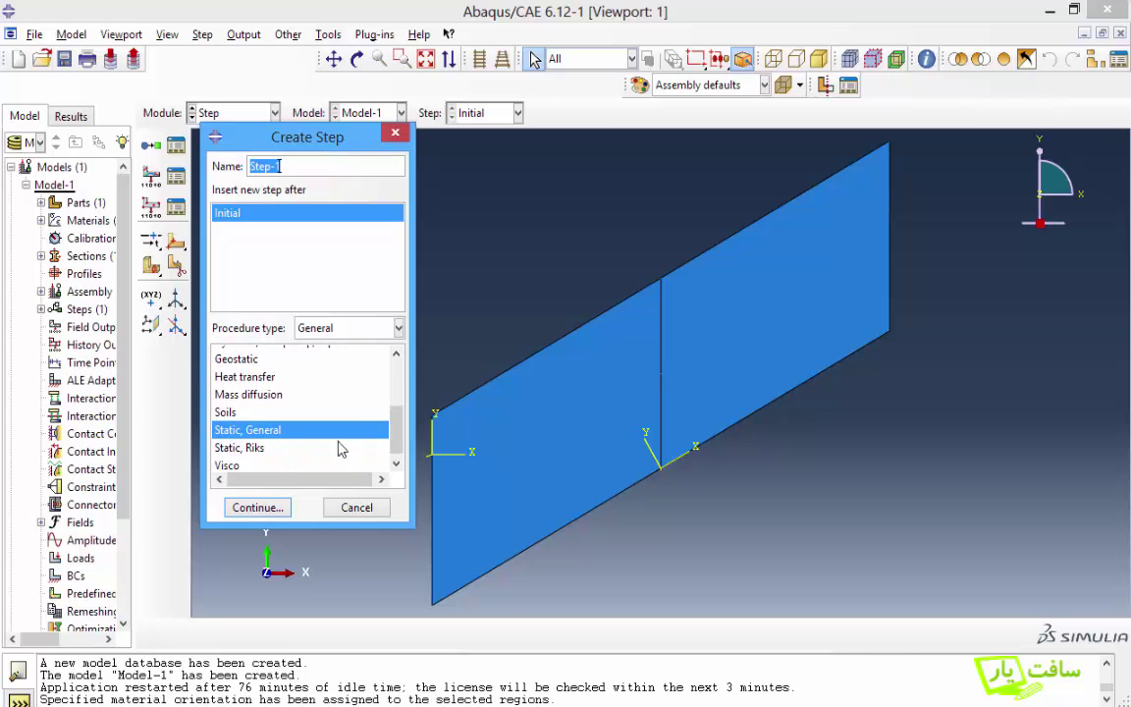
{"action": "left_click", "coordinate": [253, 510]}
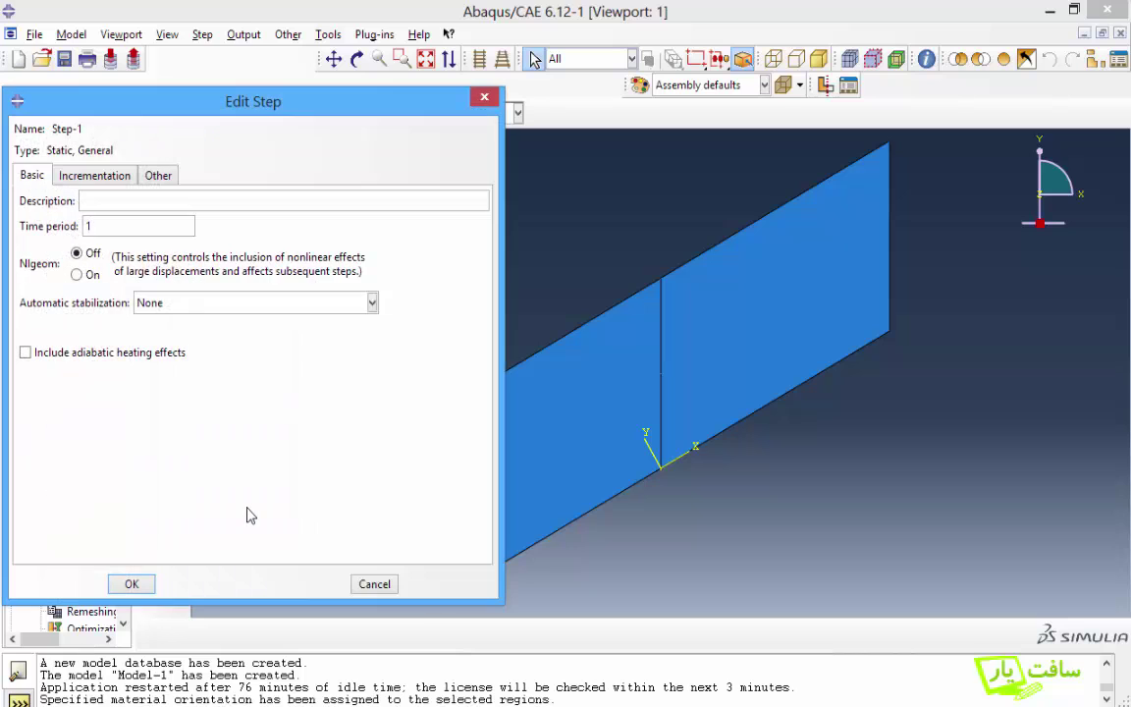
Step: Review the step's basic, incrementation and other settings, and accept it with time period 1, Nlgeom off and automatic incrementation
{"action": "left_click_drag", "start_coordinate": [291, 93], "coordinate": [365, 106]}
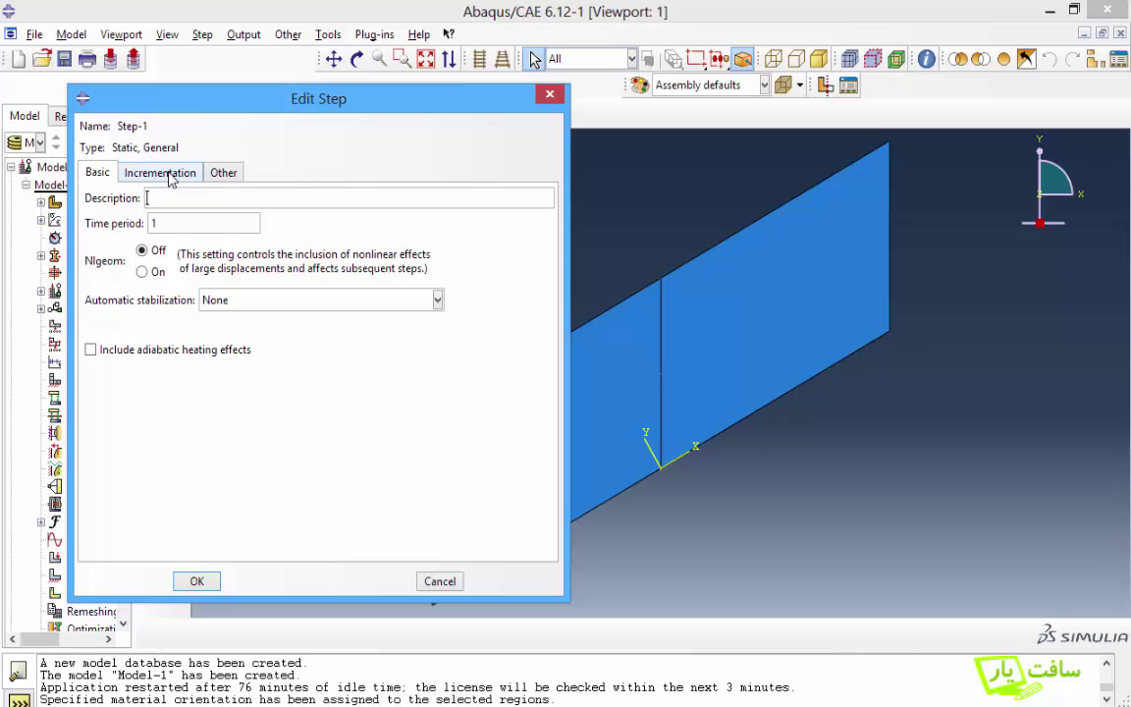
{"action": "left_click", "coordinate": [170, 177]}
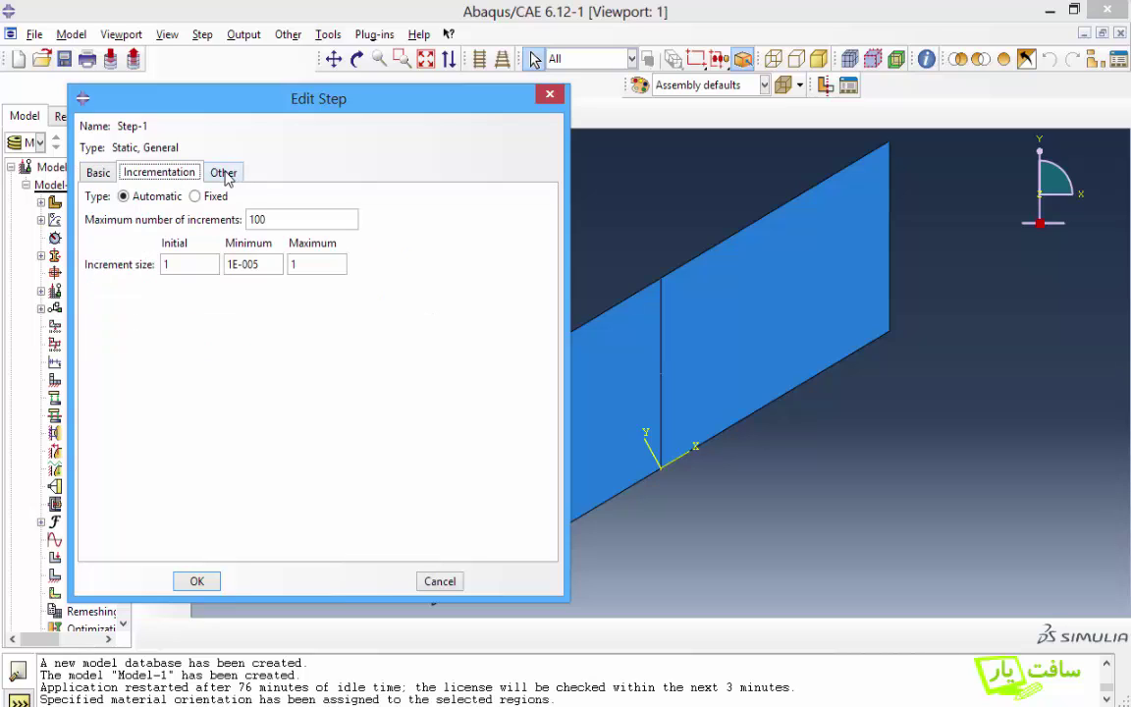
{"action": "left_click", "coordinate": [224, 173]}
{"action": "left_click", "coordinate": [100, 173]}
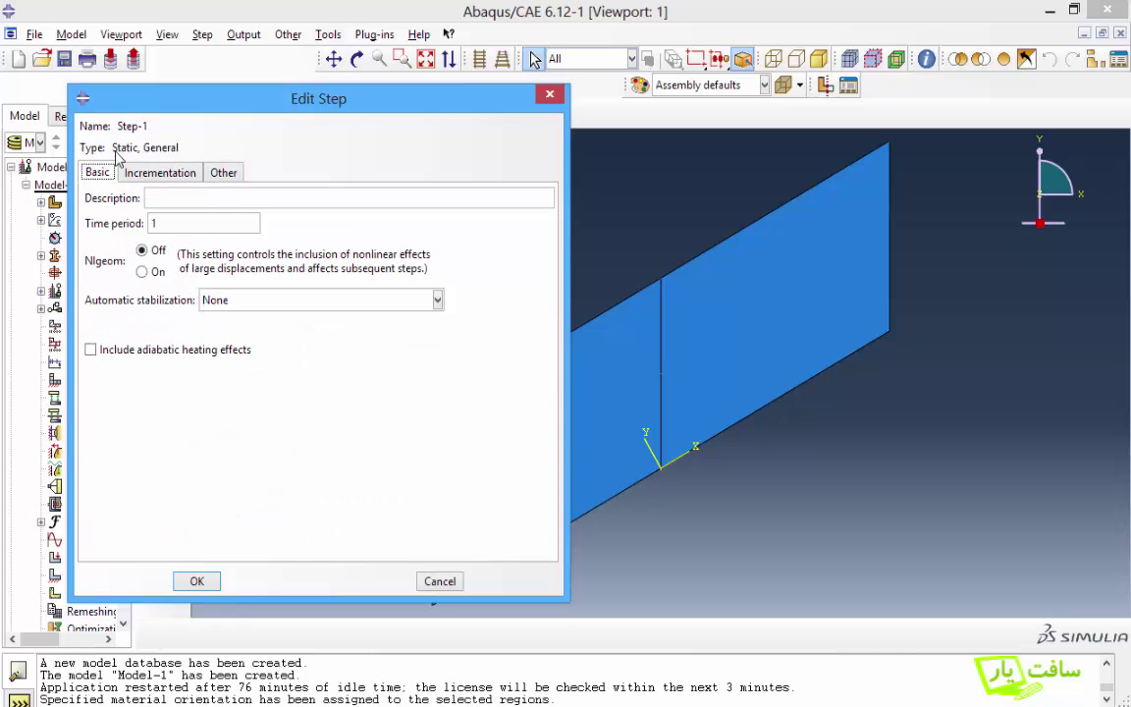
{"action": "left_click", "coordinate": [162, 179]}
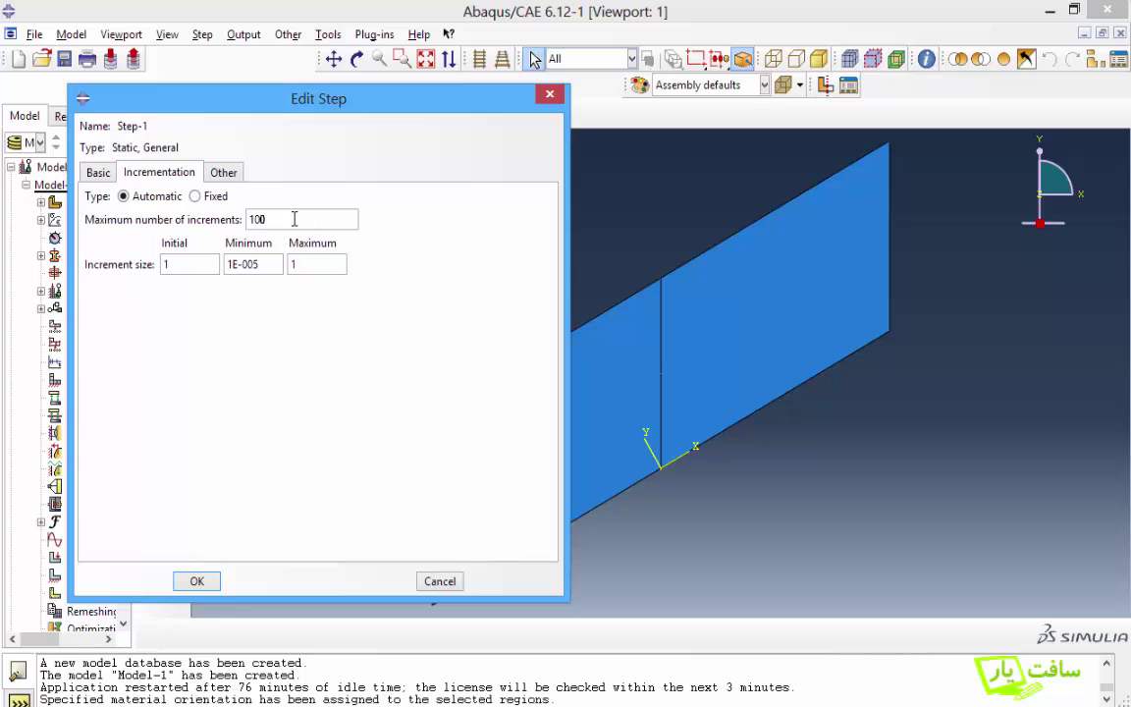
{"action": "type", "text": "0"}
{"action": "left_click", "coordinate": [199, 581]}
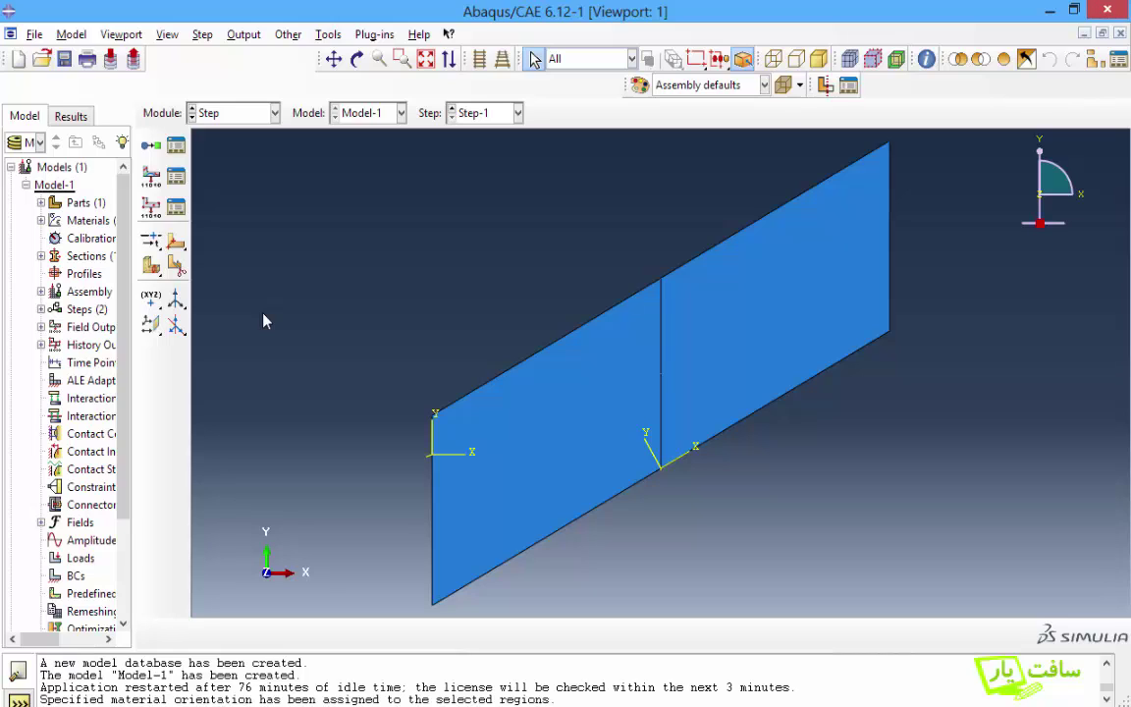
Step: Open field output request F-Output-1 of Step-1 and examine its stress variables and the other preselected output categories
{"action": "left_click", "coordinate": [176, 176]}
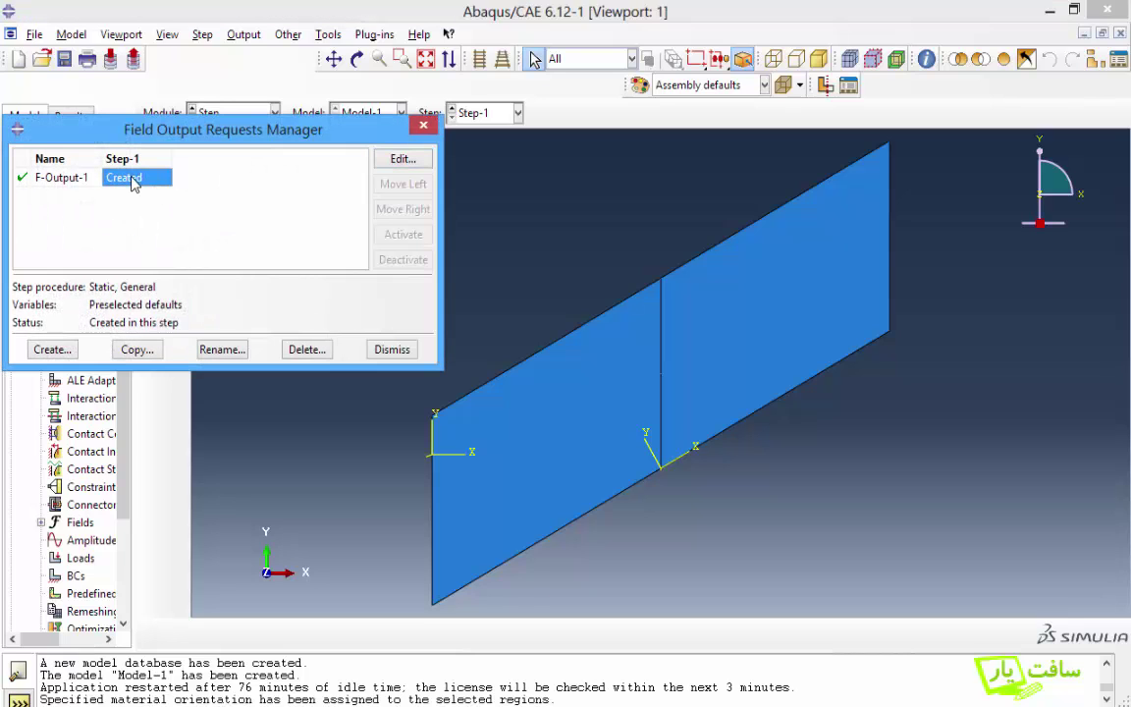
{"action": "double_click", "coordinate": [135, 184]}
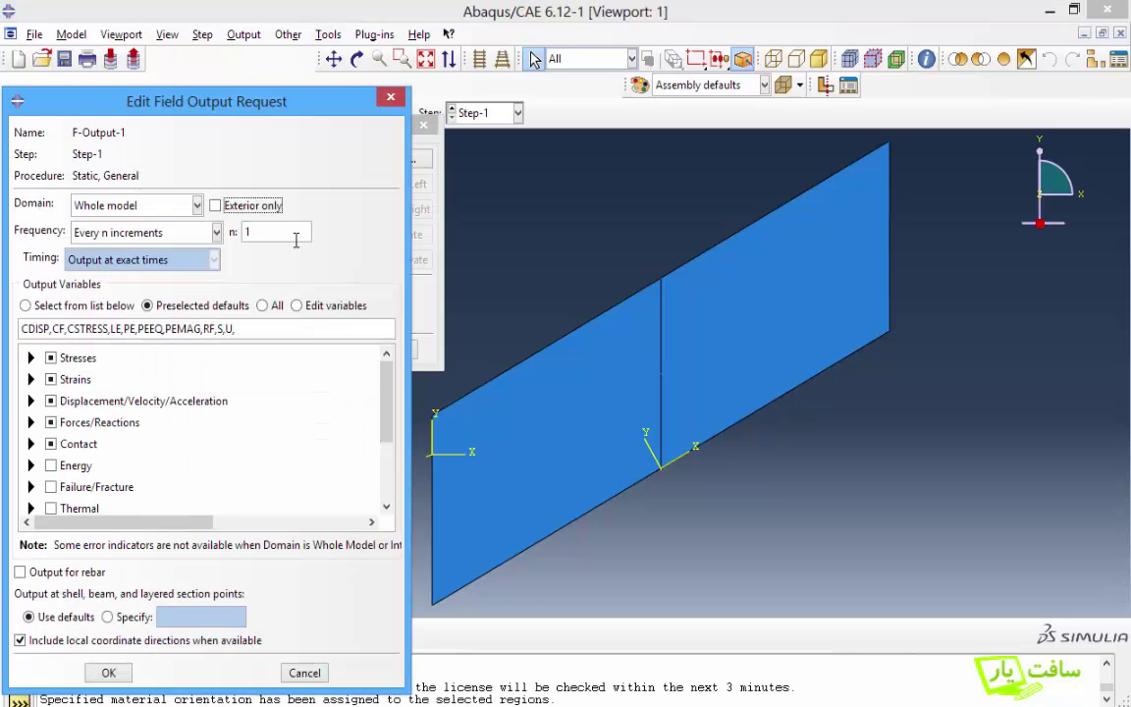
{"action": "left_click_drag", "start_coordinate": [261, 95], "coordinate": [548, 57]}
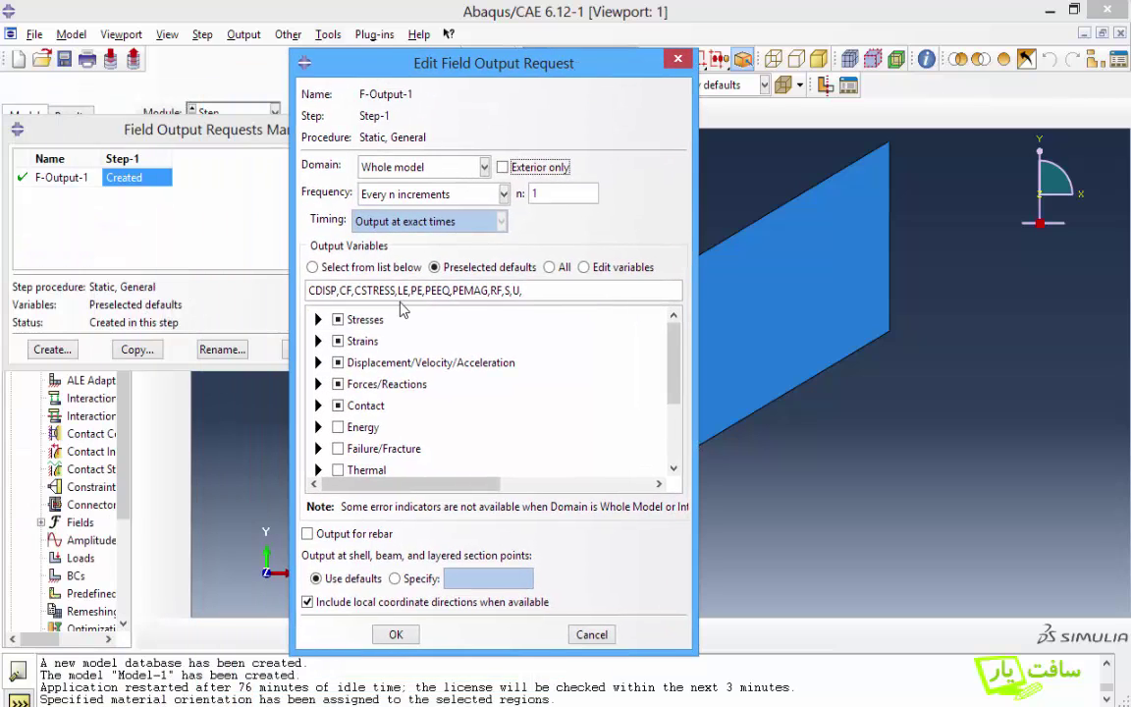
{"action": "left_click", "coordinate": [317, 320]}
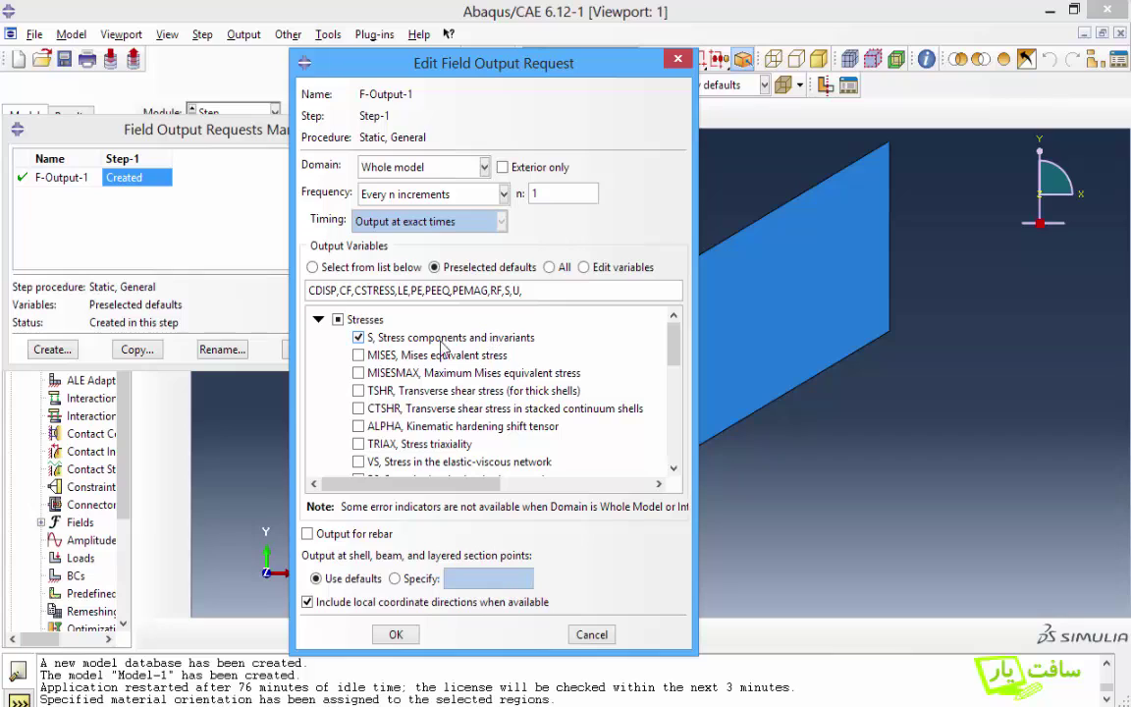
{"action": "left_click", "coordinate": [317, 321]}
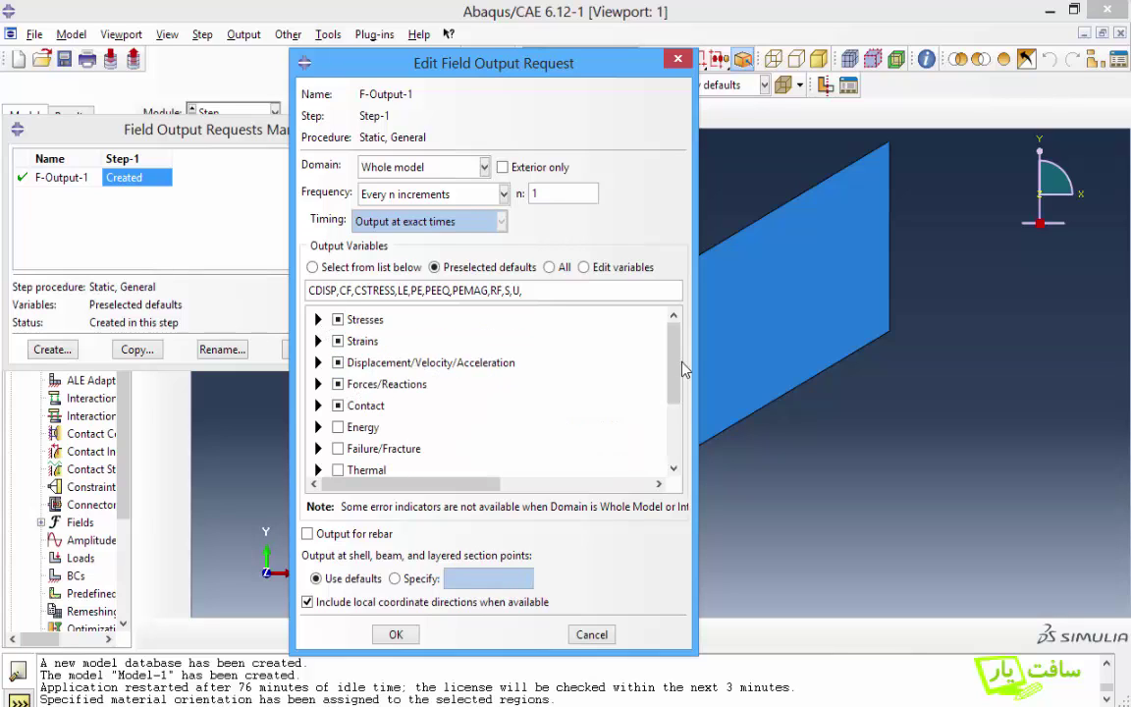
{"action": "left_click_drag", "start_coordinate": [674, 364], "coordinate": [674, 414]}
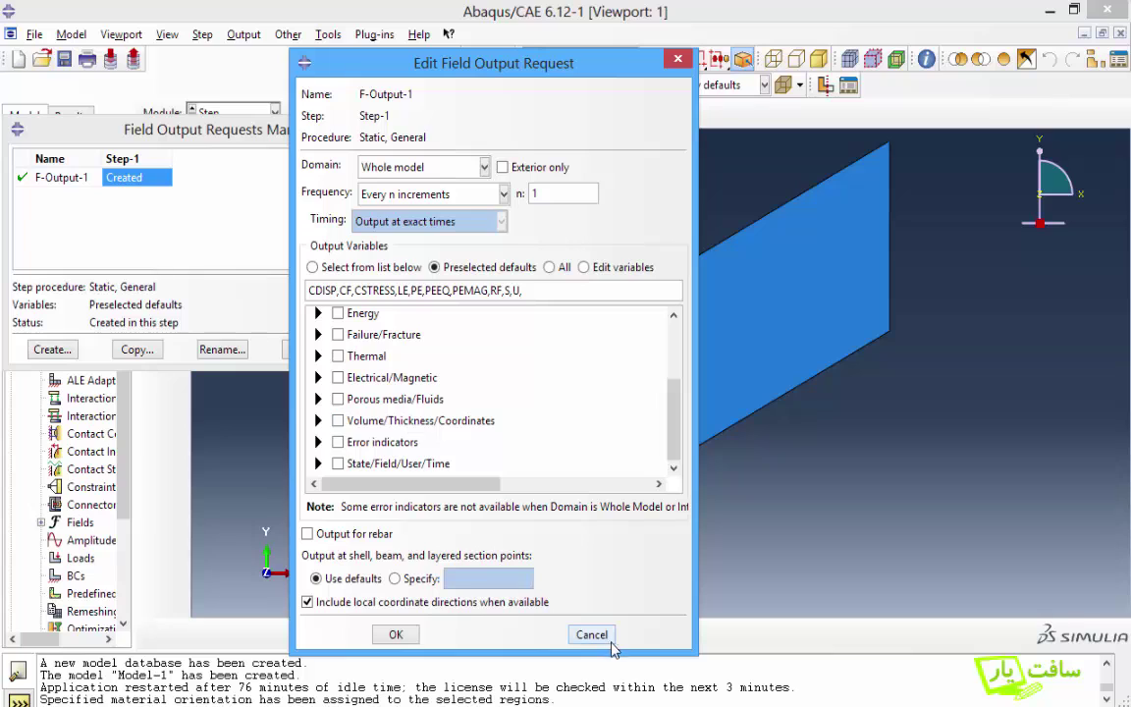
Step: Try evenly spaced time intervals with an interval of 10 as the field output frequency, and return to every n increments
{"action": "left_click", "coordinate": [442, 194]}
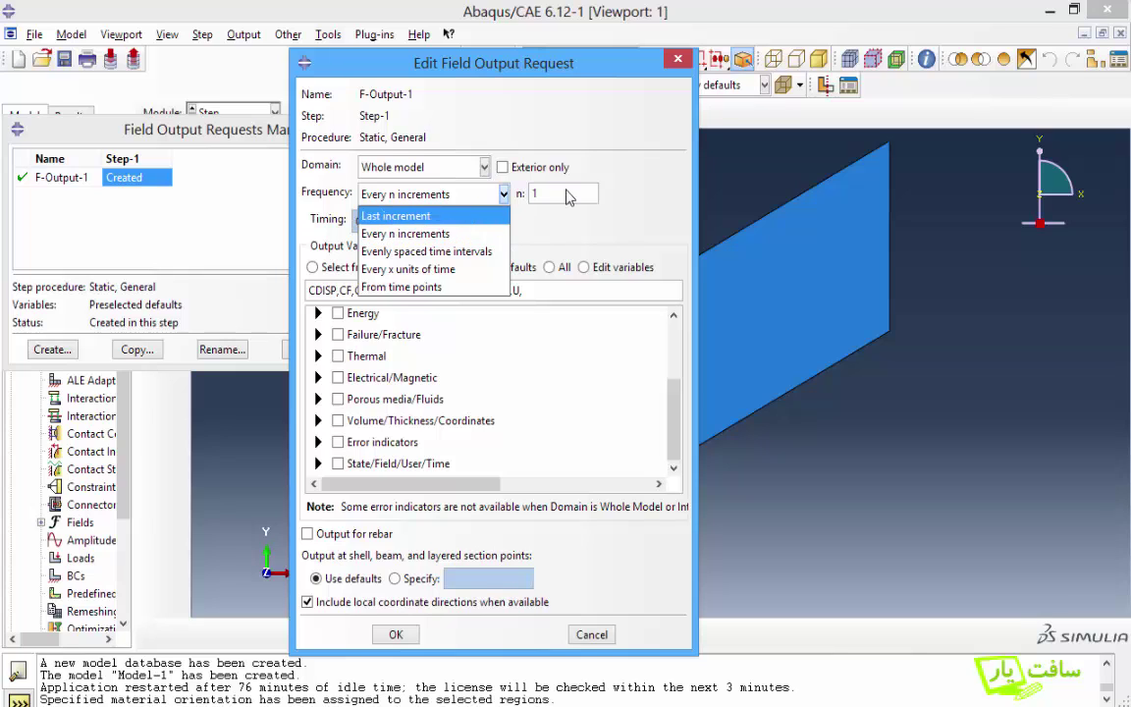
{"action": "left_click", "coordinate": [510, 172]}
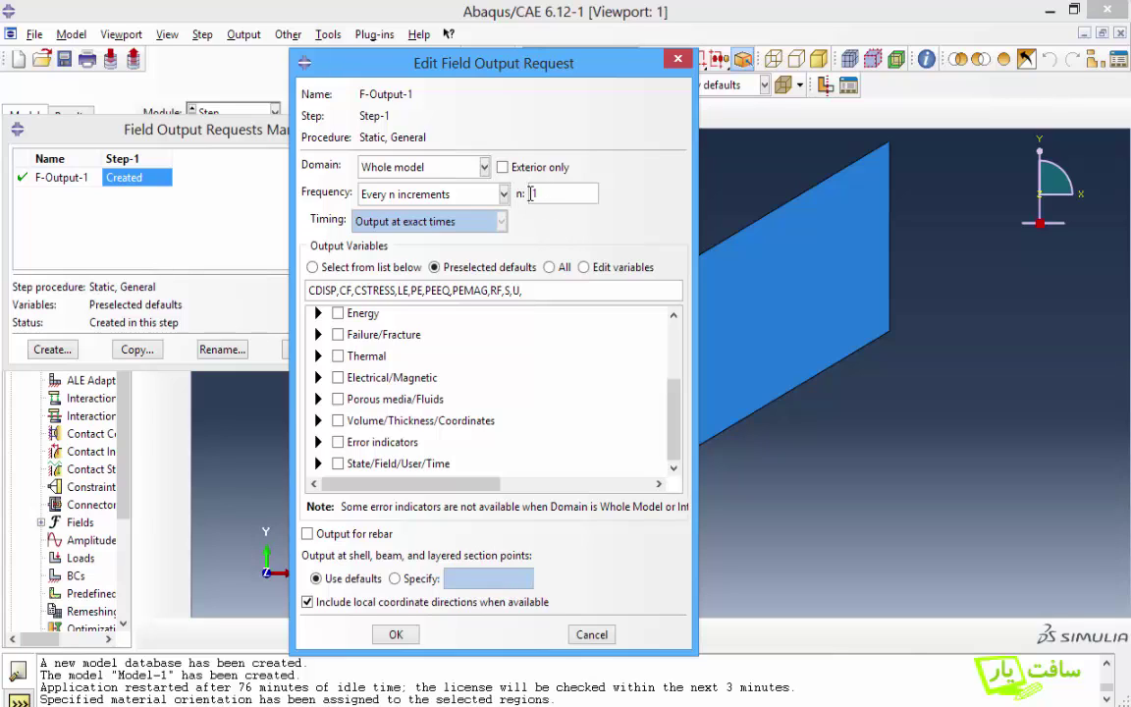
{"action": "left_click", "coordinate": [503, 196]}
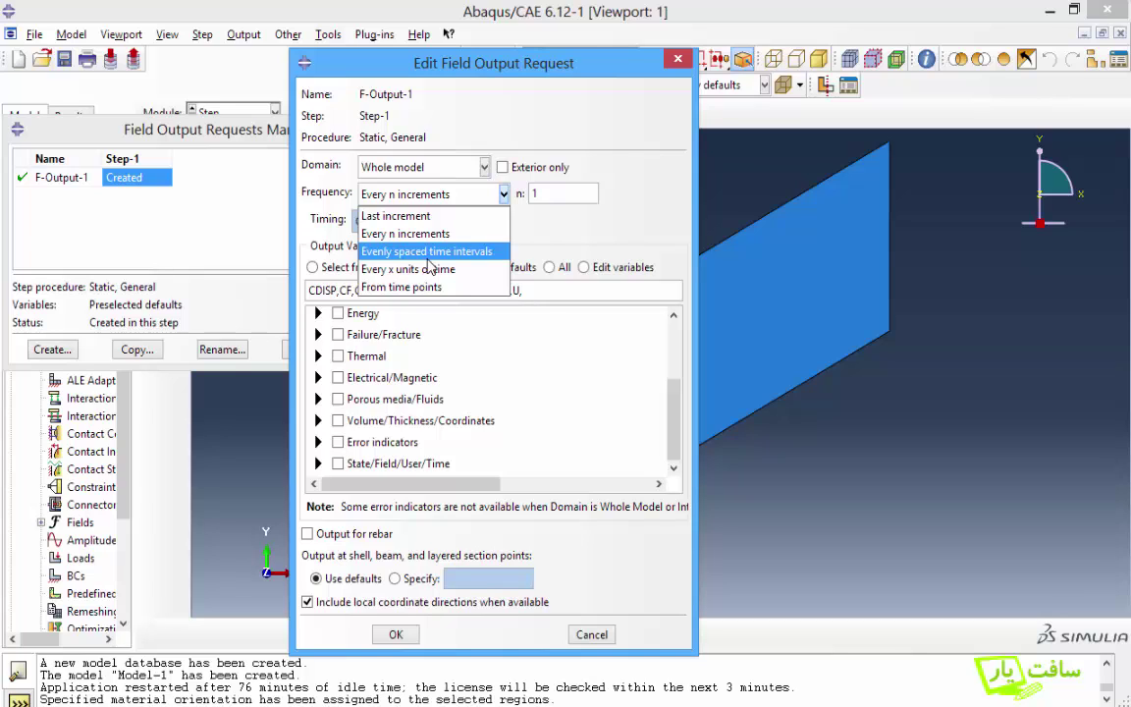
{"action": "left_click", "coordinate": [429, 258]}
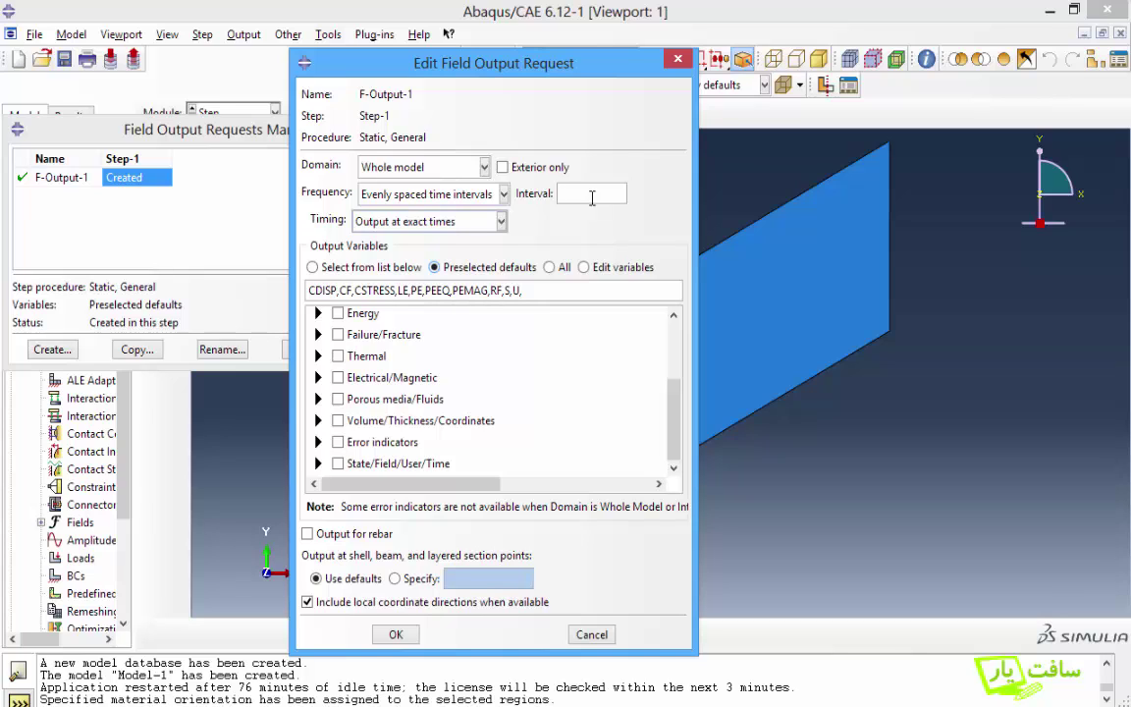
{"action": "type", "text": "10"}
{"action": "left_click", "coordinate": [500, 195]}
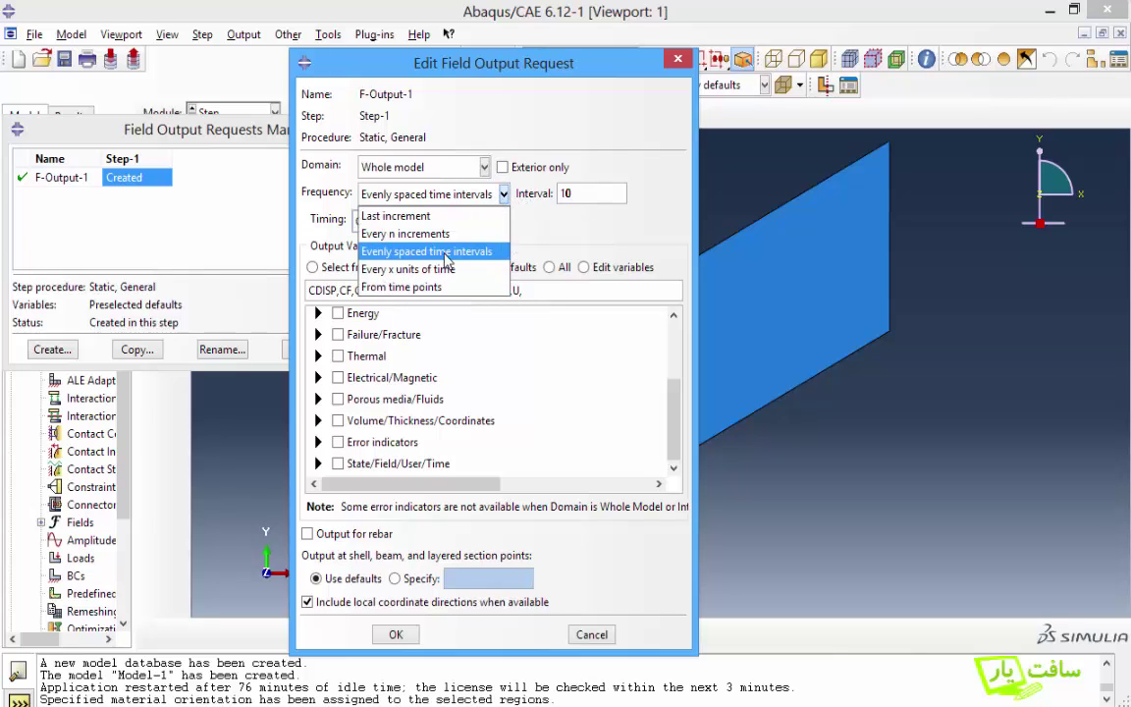
{"action": "left_click", "coordinate": [451, 235]}
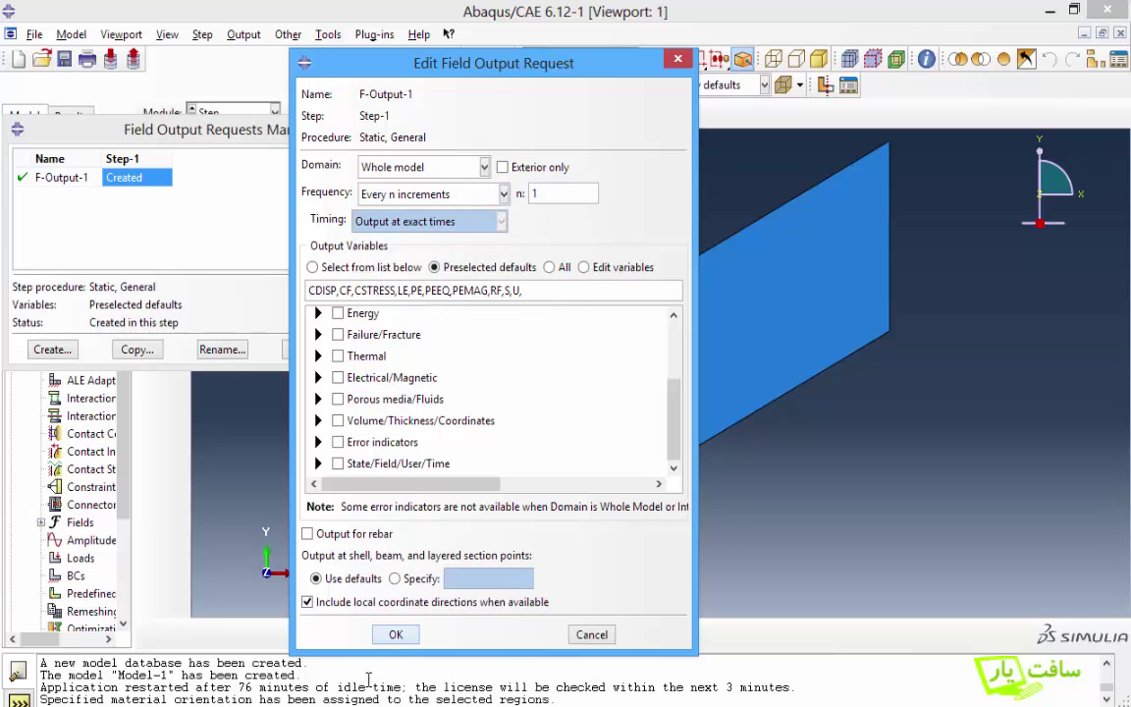
Step: Accept field output request F-Output-1 with its preselected default variables and close the field output manager
{"action": "left_click", "coordinate": [396, 635]}
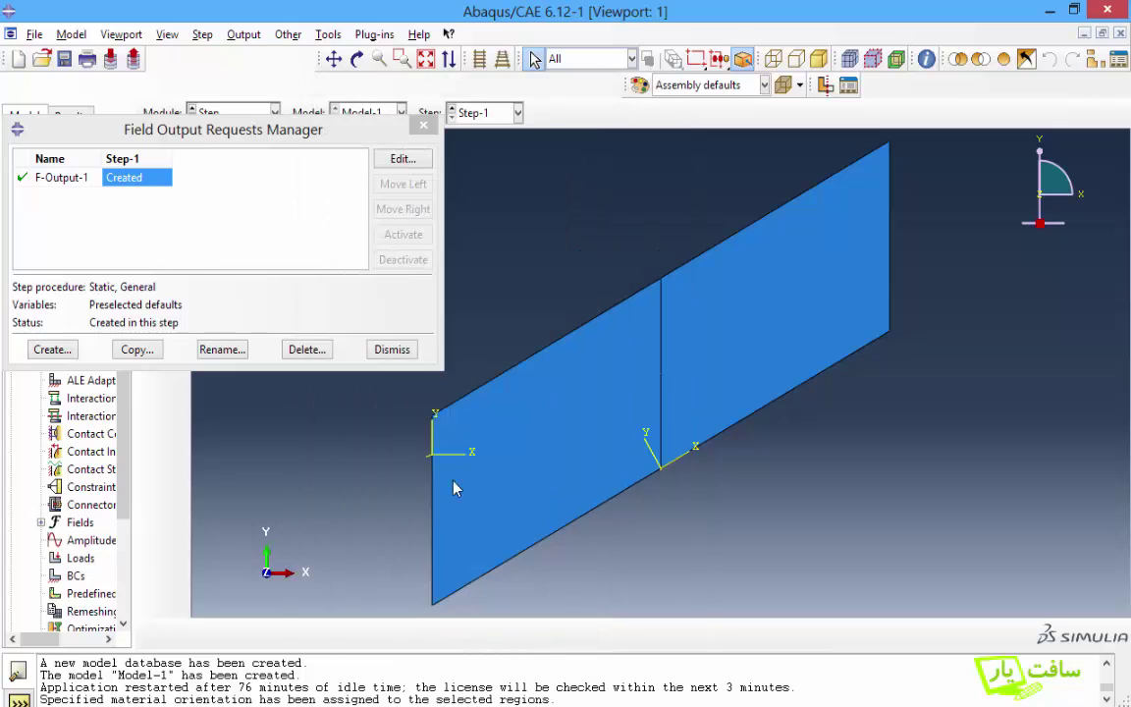
{"action": "left_click", "coordinate": [391, 351]}
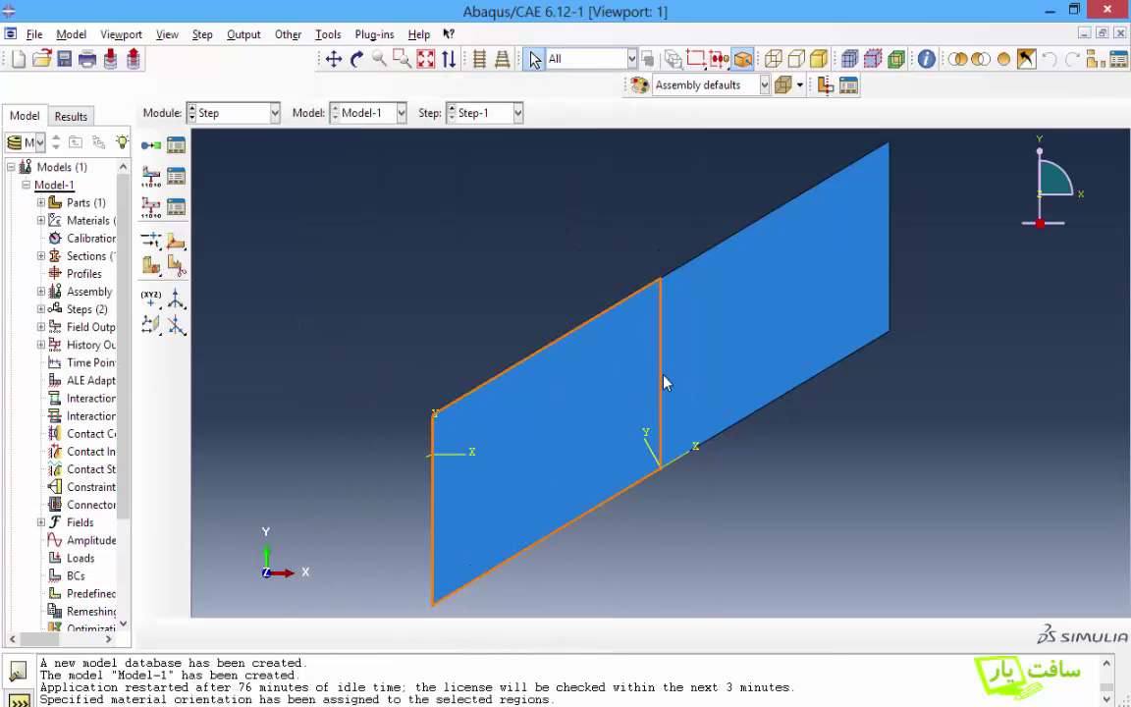
Step: Create an assembly geometry set named Middle Point from the vertex at the middle of the plate's partition line, and highlight it
{"action": "left_click", "coordinate": [356, 59]}
{"action": "left_click_drag", "start_coordinate": [629, 415], "coordinate": [682, 379]}
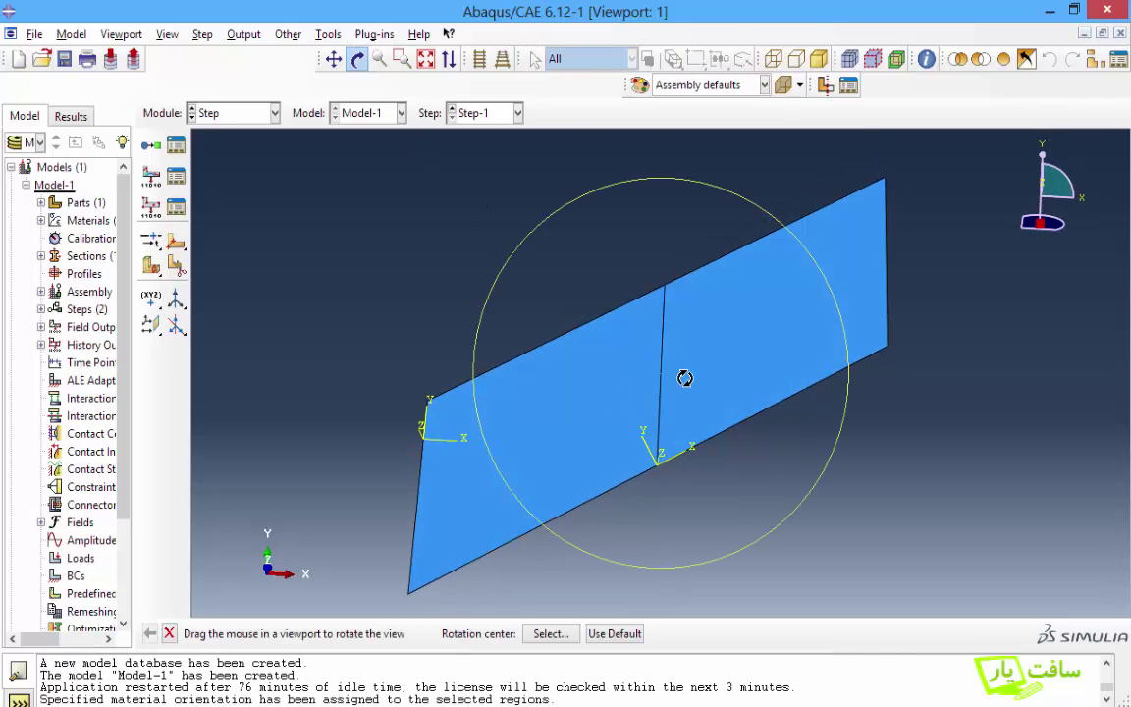
{"action": "left_click_drag", "start_coordinate": [782, 439], "coordinate": [756, 397]}
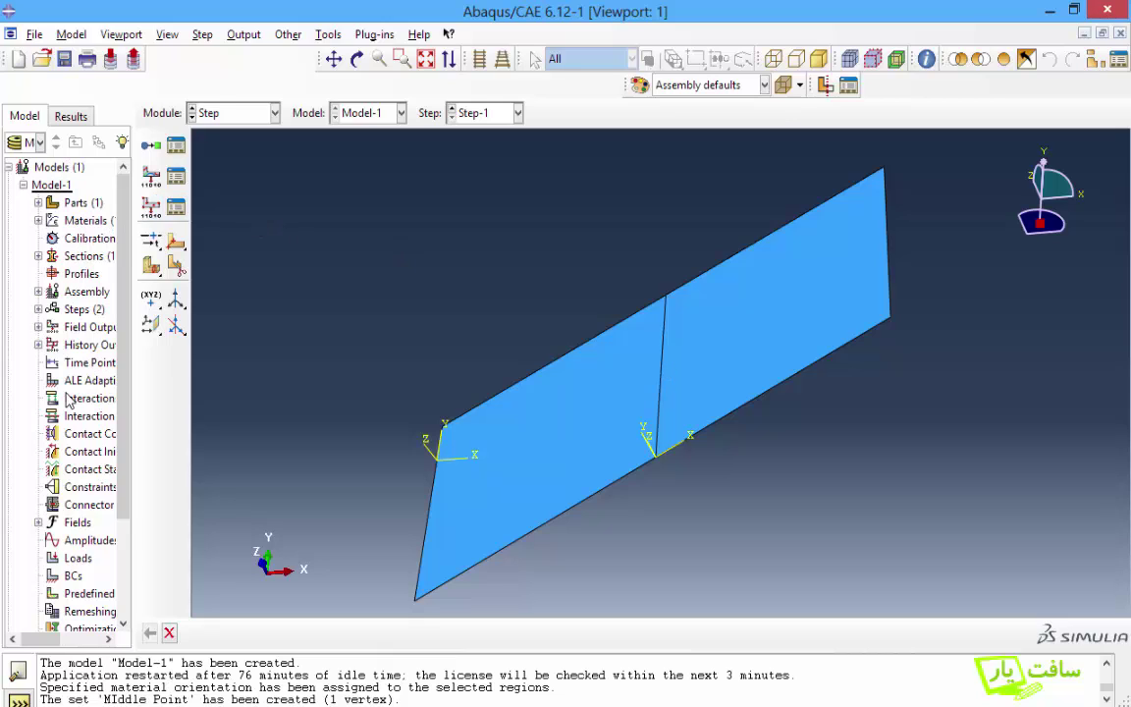
{"action": "left_click", "coordinate": [38, 292]}
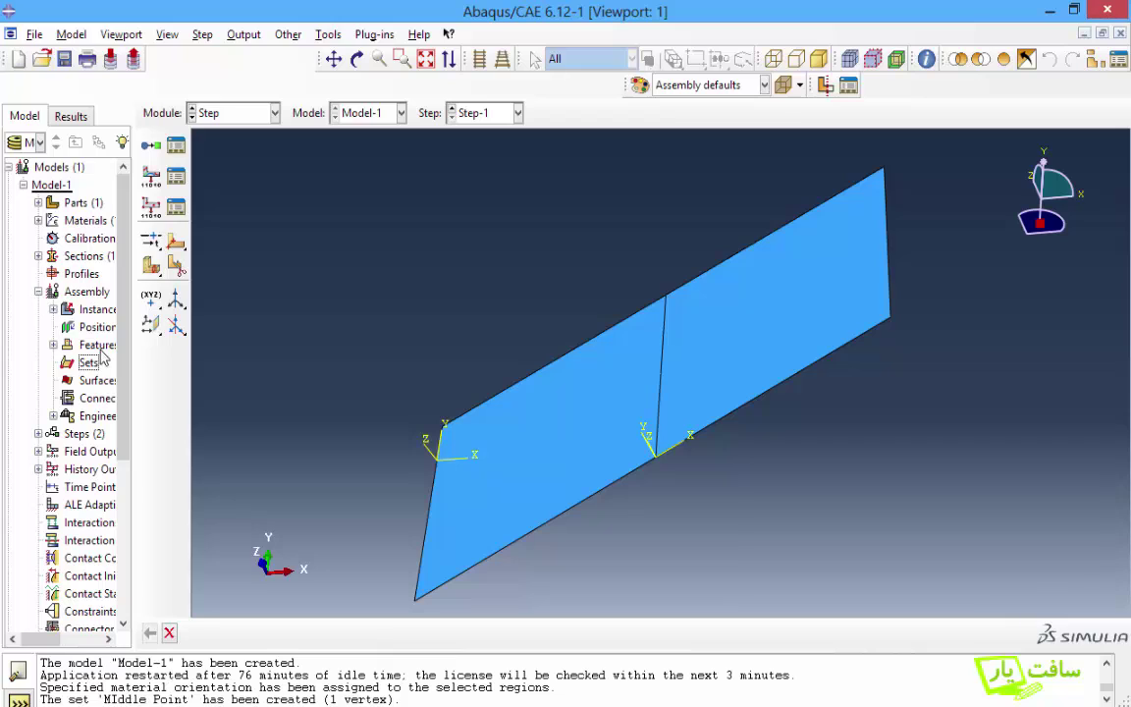
{"action": "left_click", "coordinate": [88, 363]}
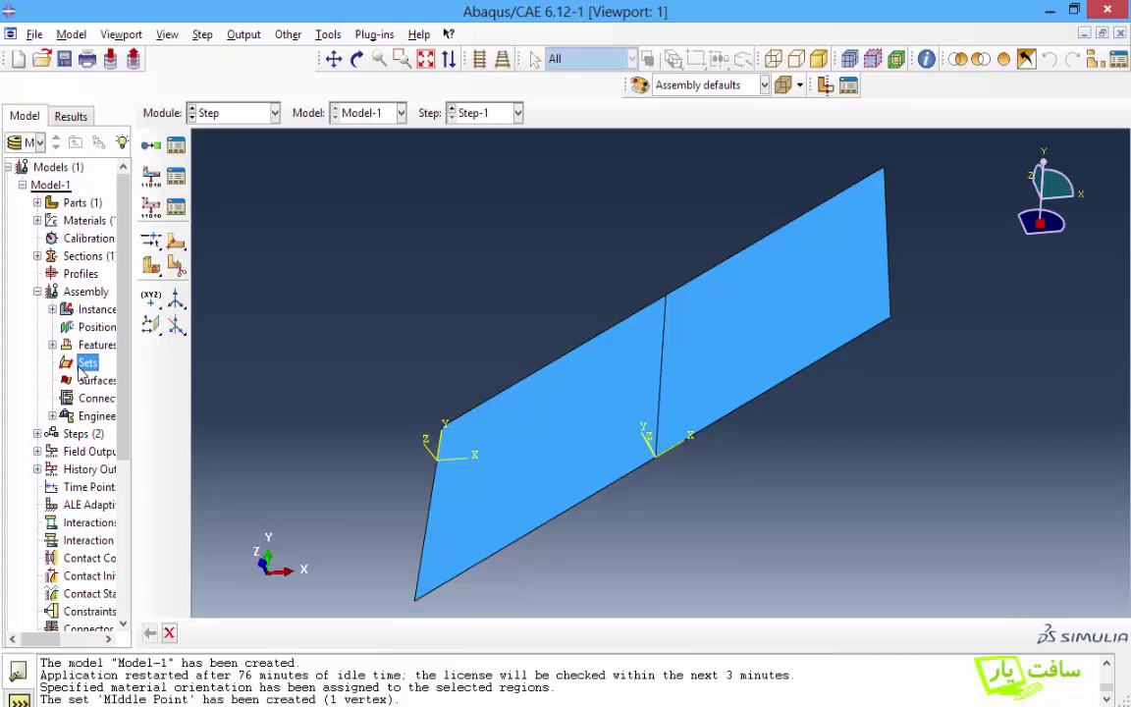
{"action": "double_click", "coordinate": [86, 365]}
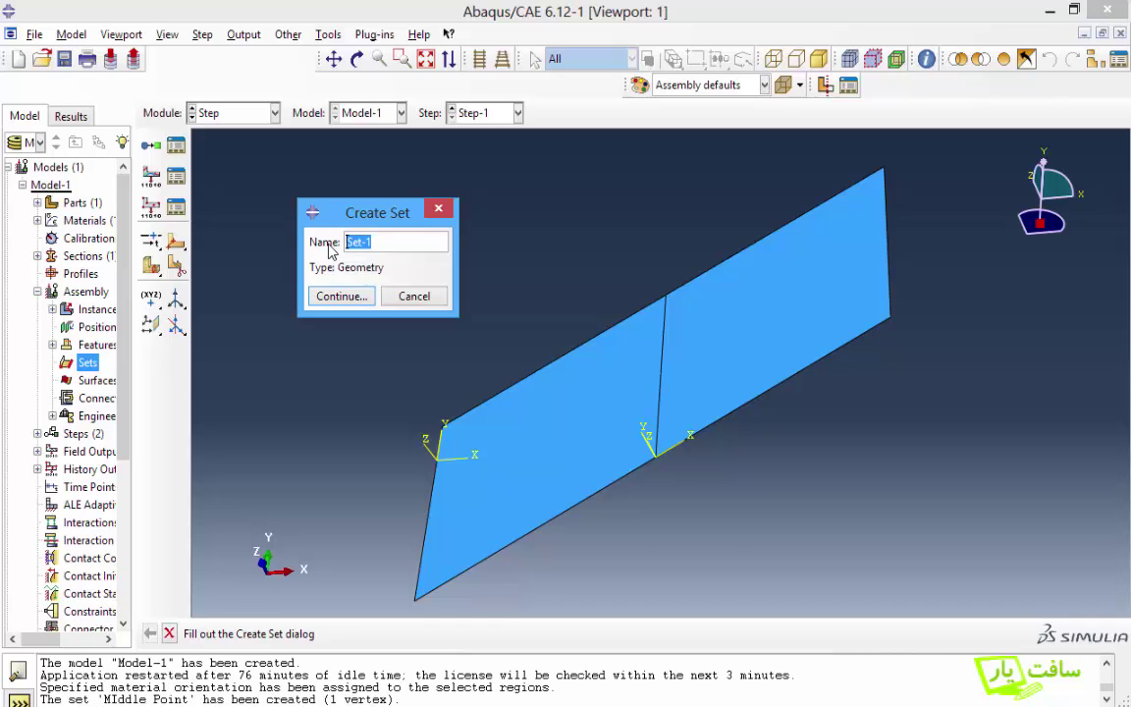
{"action": "type", "text": "Middle Point"}
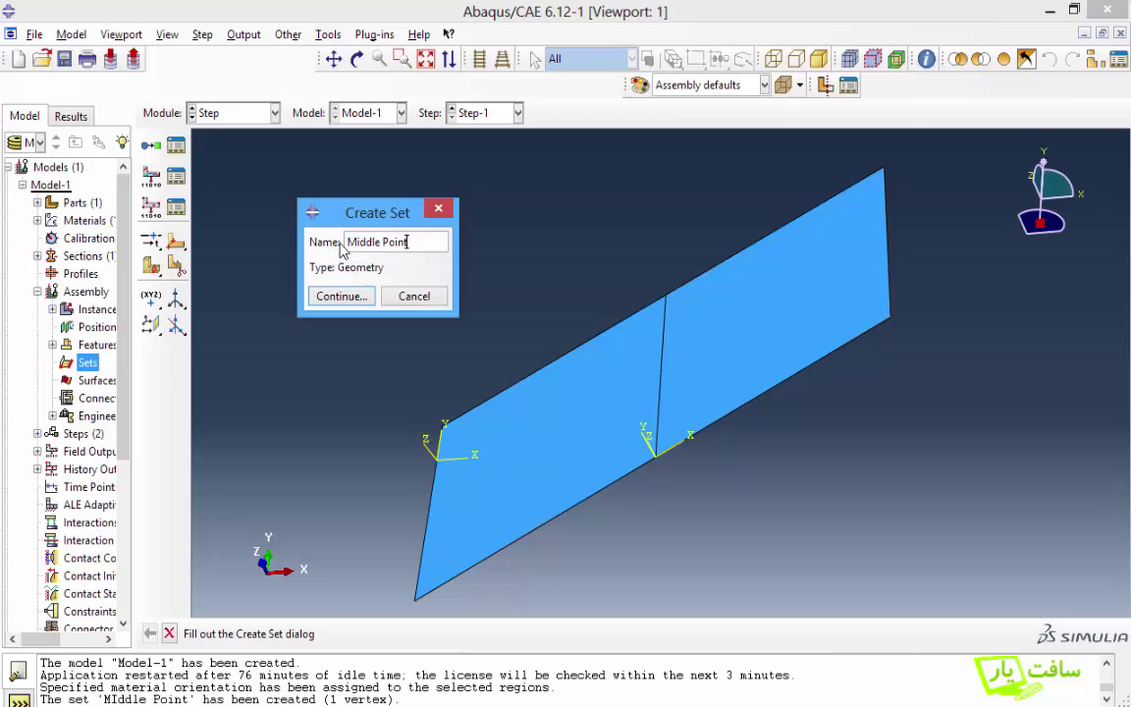
{"action": "left_click", "coordinate": [338, 297]}
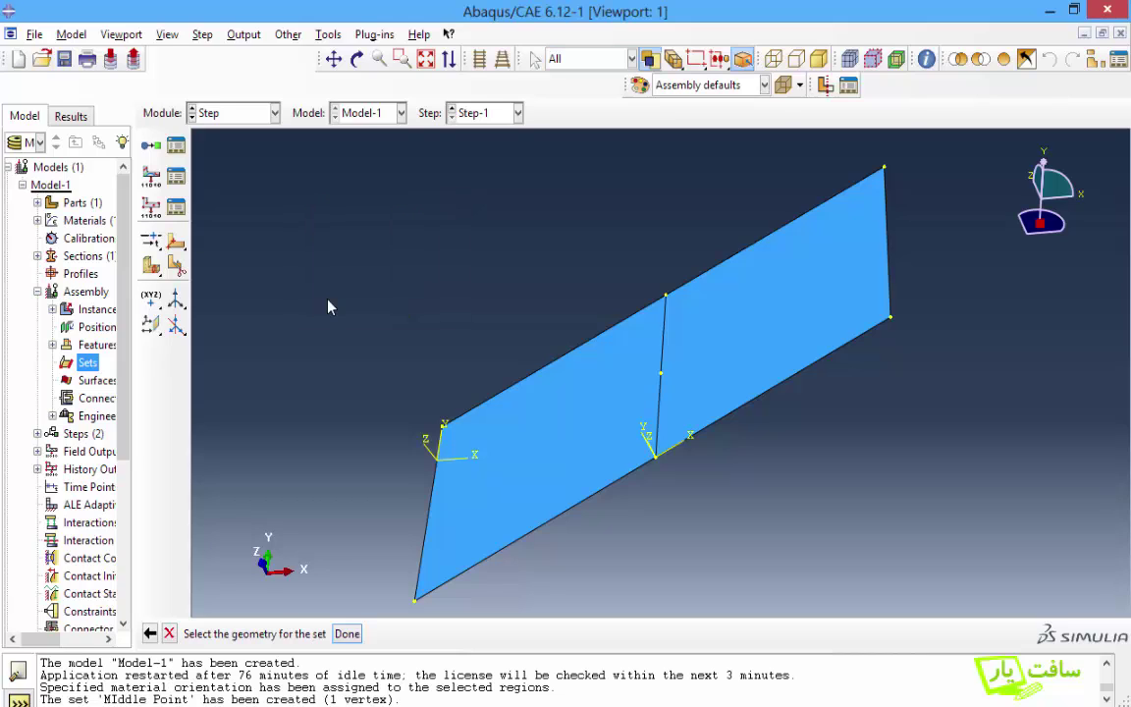
{"action": "left_click", "coordinate": [661, 375]}
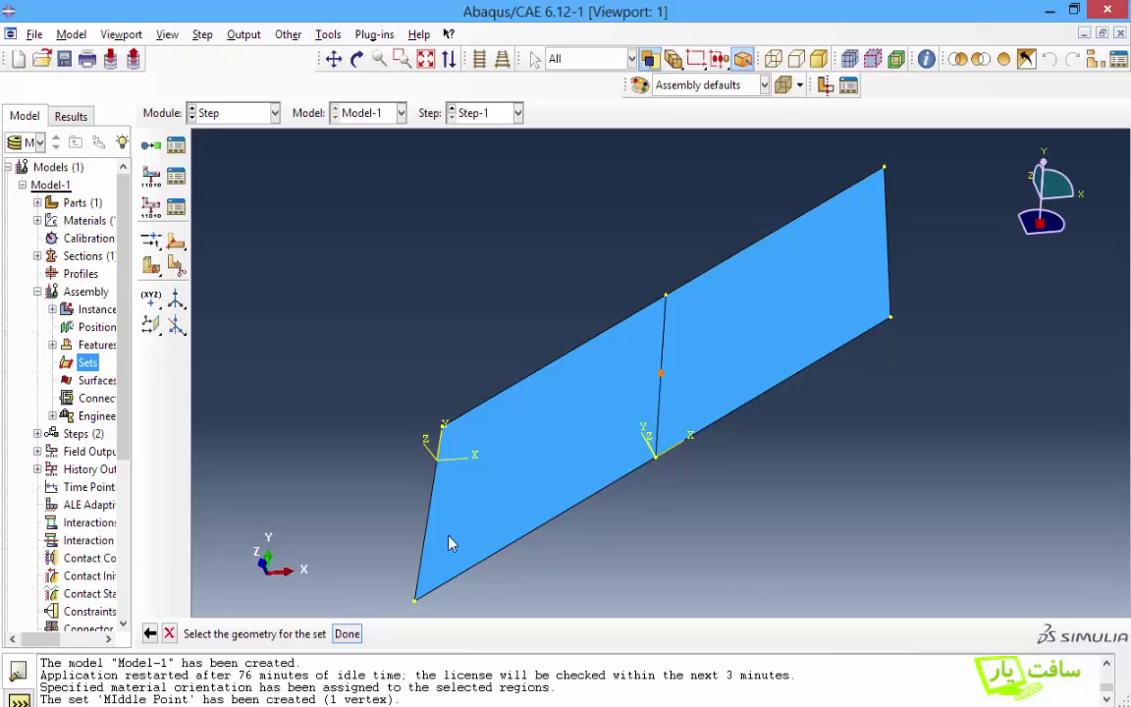
{"action": "left_click", "coordinate": [348, 634]}
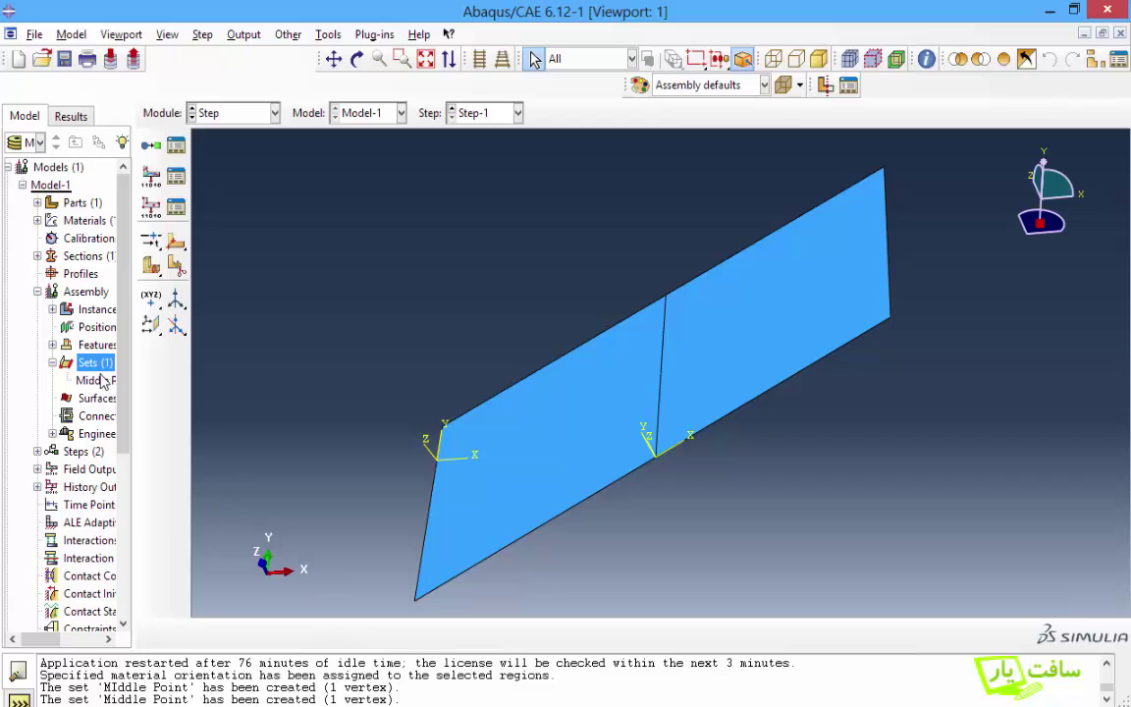
{"action": "left_click", "coordinate": [94, 382]}
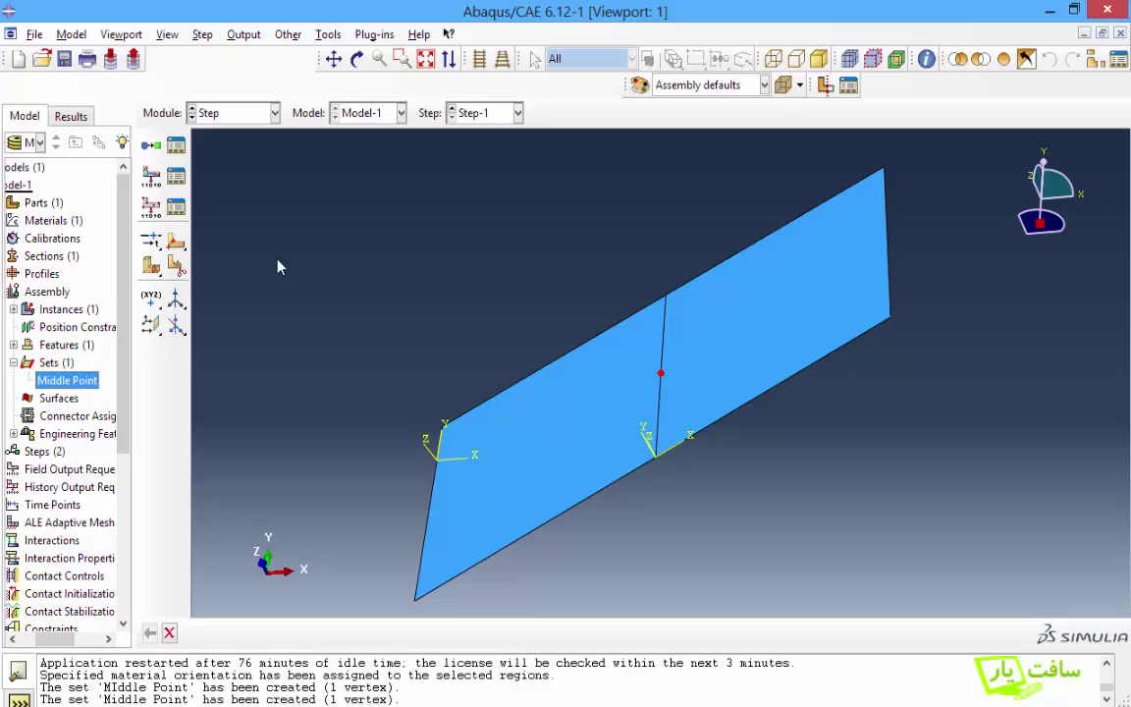
Step: Open history output request H-Output-1 of Step-1, deselect the Energy variables and restrict its domain to the set Middle Point
{"action": "left_click", "coordinate": [179, 218]}
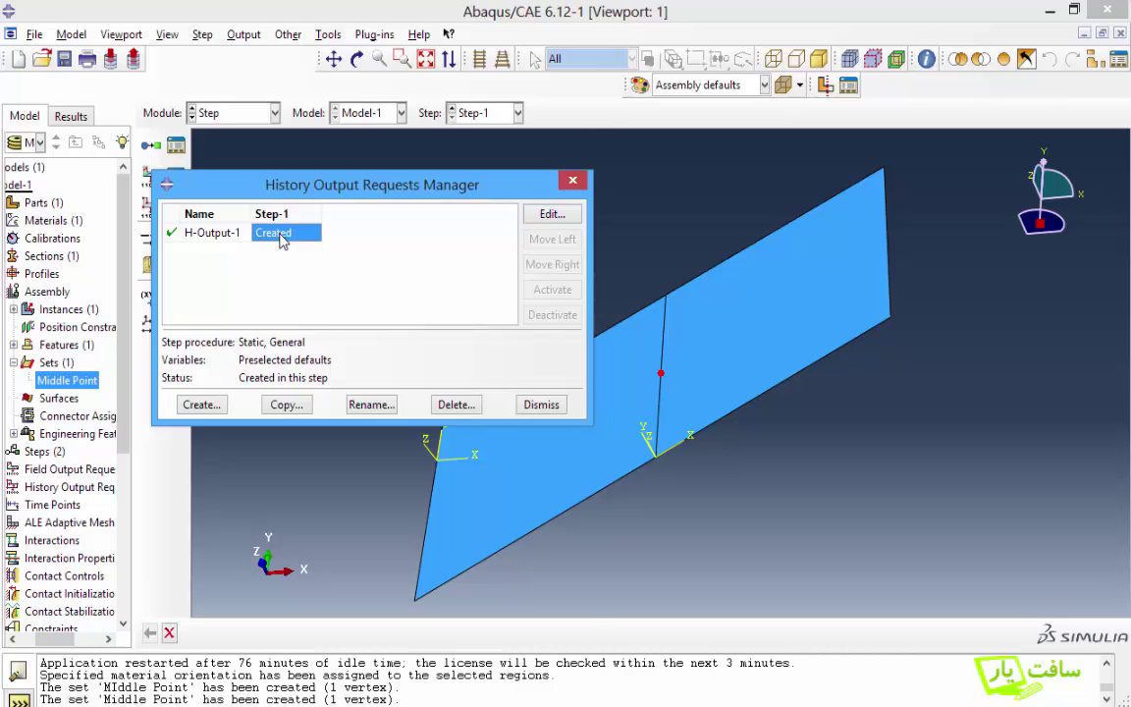
{"action": "double_click", "coordinate": [281, 240]}
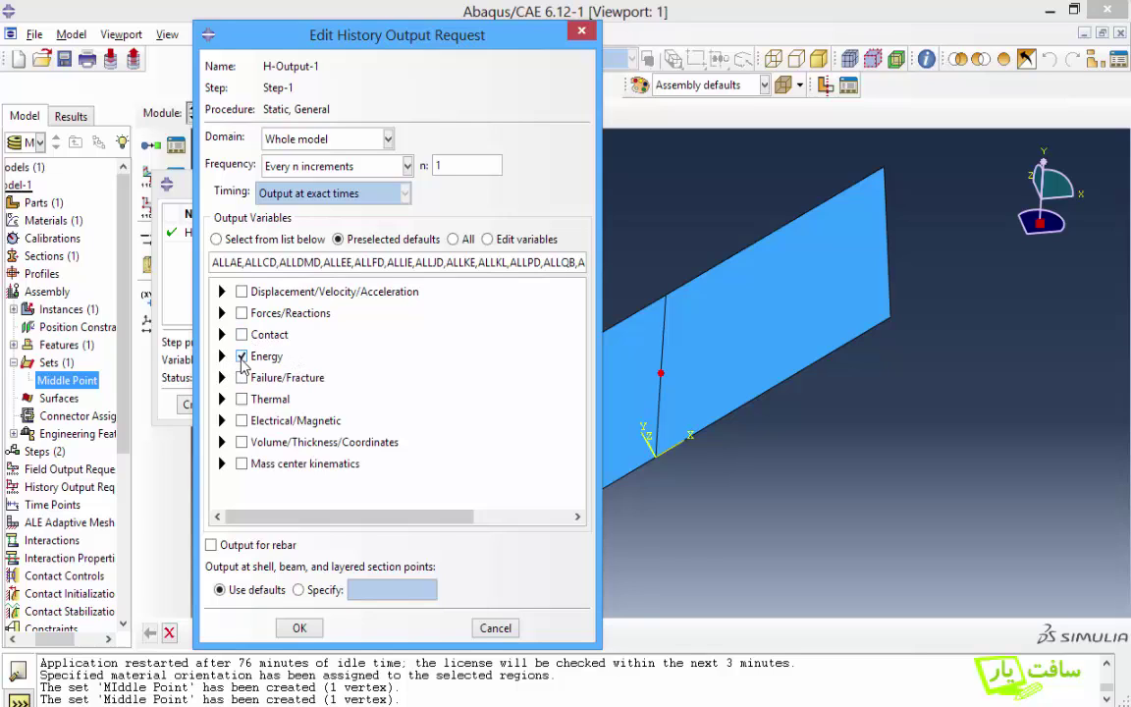
{"action": "left_click", "coordinate": [241, 356]}
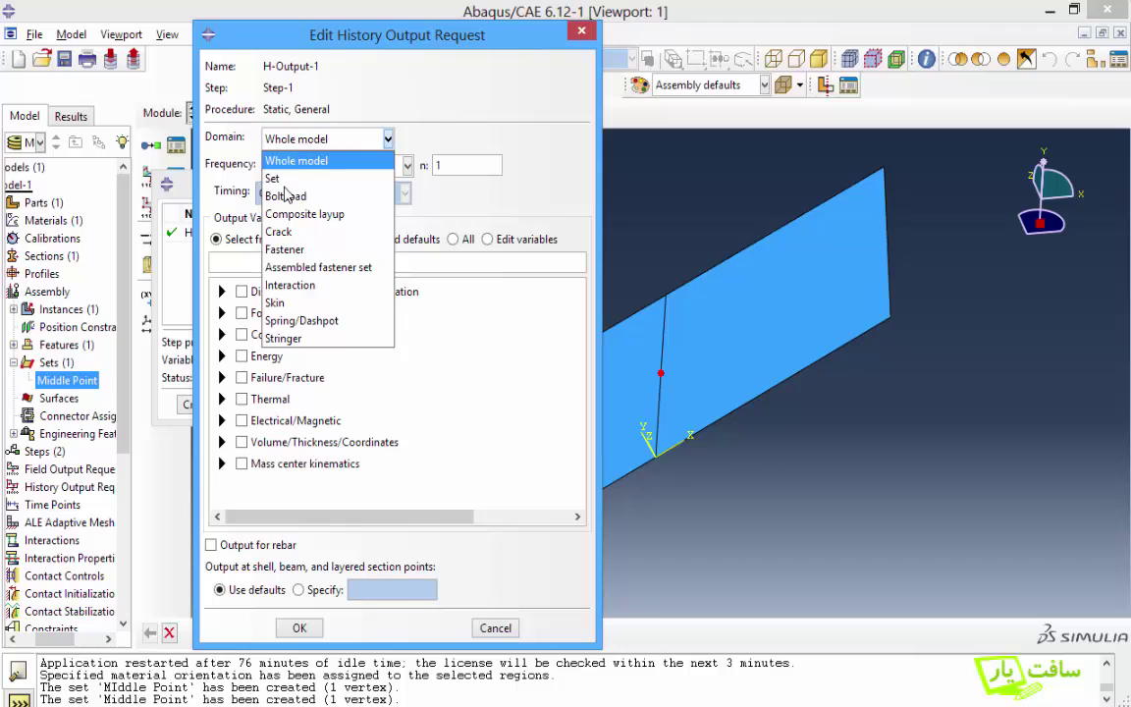
{"action": "left_click", "coordinate": [275, 178]}
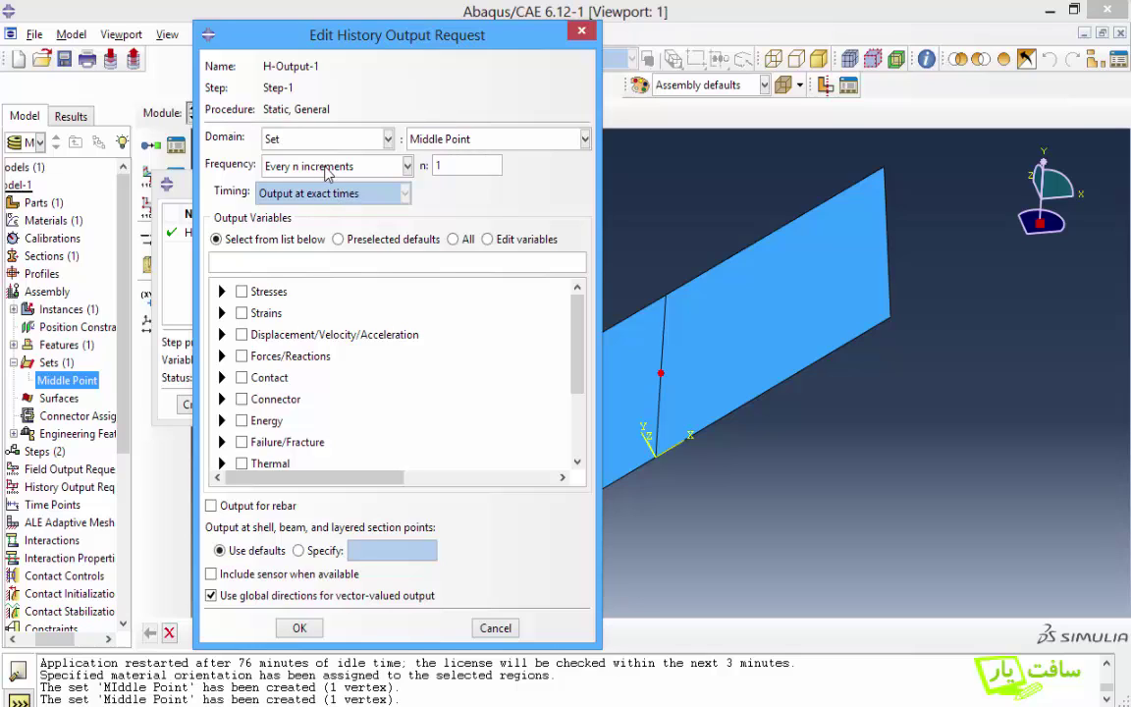
Step: Set the history output frequency to evenly spaced time intervals with an interval of 5
{"action": "left_click", "coordinate": [366, 169]}
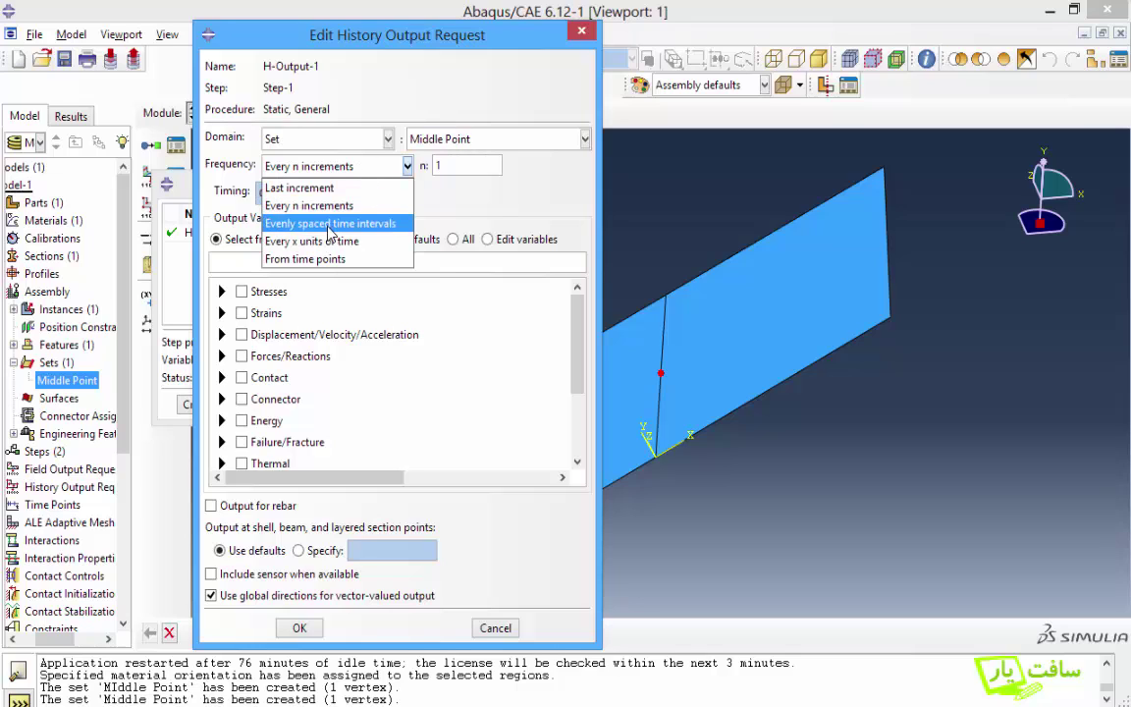
{"action": "left_click", "coordinate": [299, 212]}
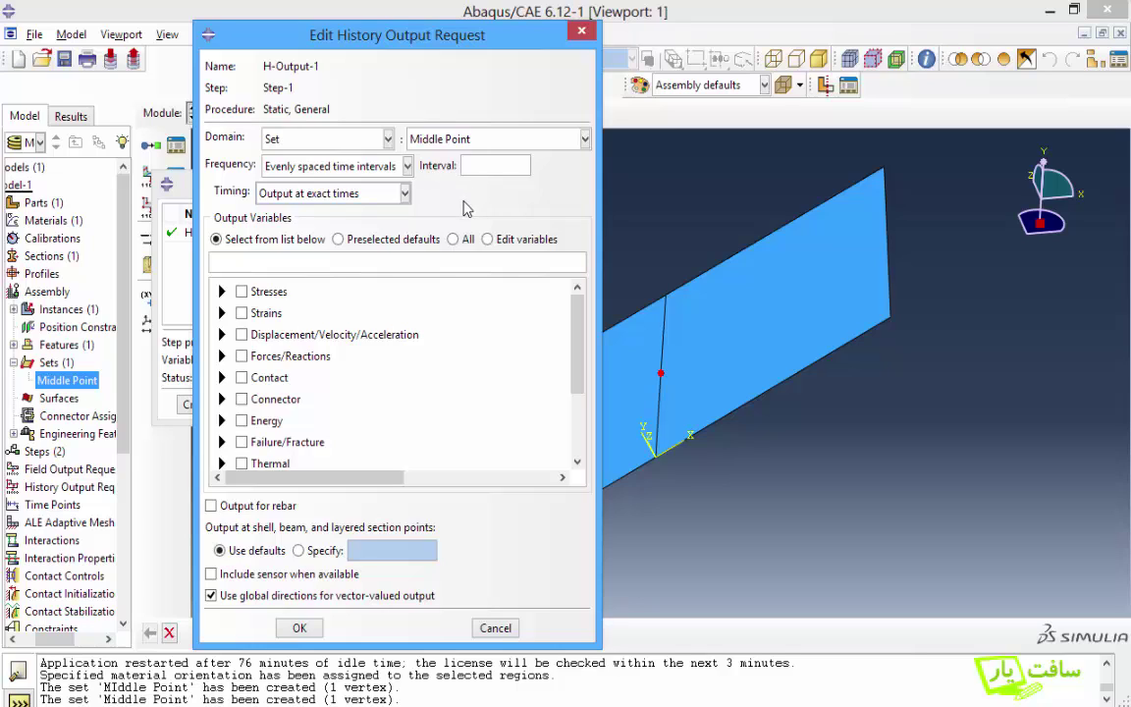
{"action": "left_click", "coordinate": [492, 169]}
{"action": "type", "text": "5"}
Step: Request the displacement component U3 as the history output variable, accept the request and close the history output manager
{"action": "left_click", "coordinate": [222, 335]}
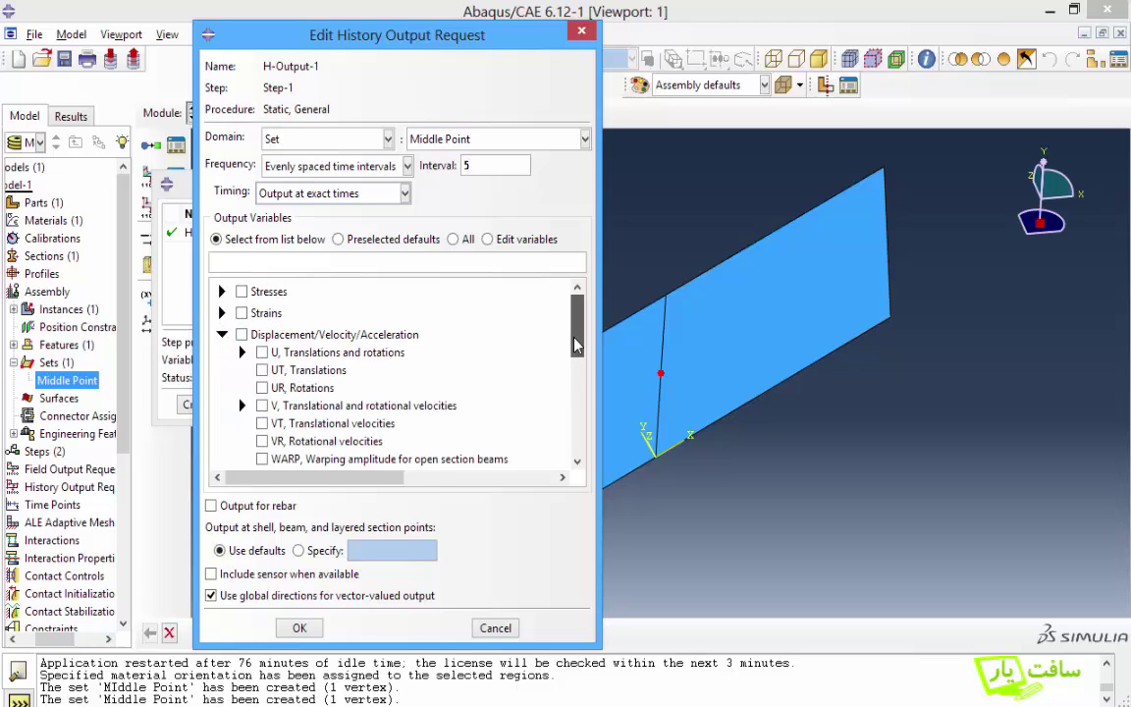
{"action": "scroll", "coordinate": [576, 365], "scroll_direction": "down", "scroll_amount": 2}
{"action": "scroll", "coordinate": [576, 365], "scroll_direction": "down", "scroll_amount": 1}
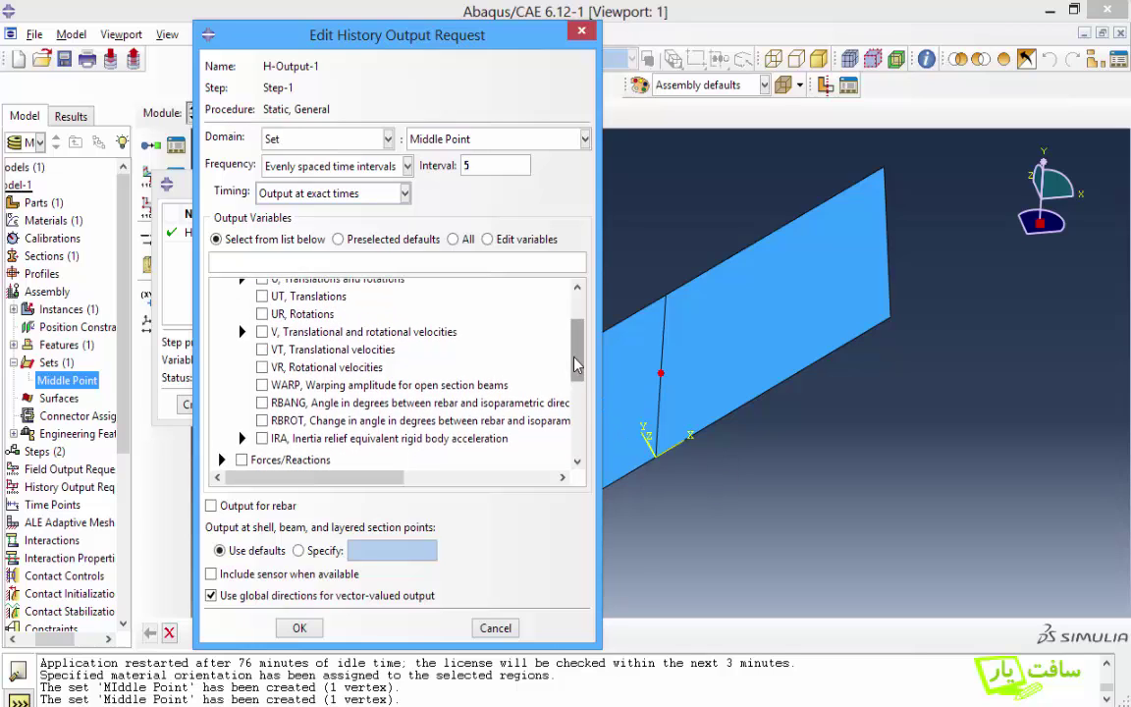
{"action": "scroll", "coordinate": [520, 314], "scroll_direction": "up", "scroll_amount": 1}
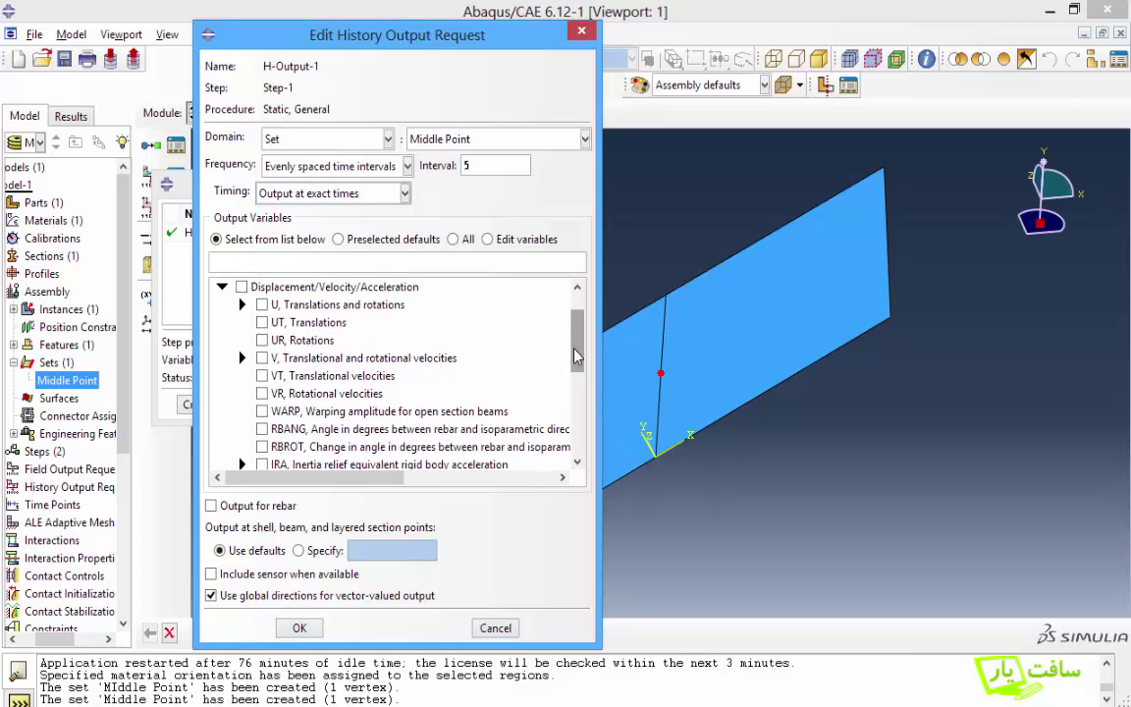
{"action": "left_click", "coordinate": [242, 304]}
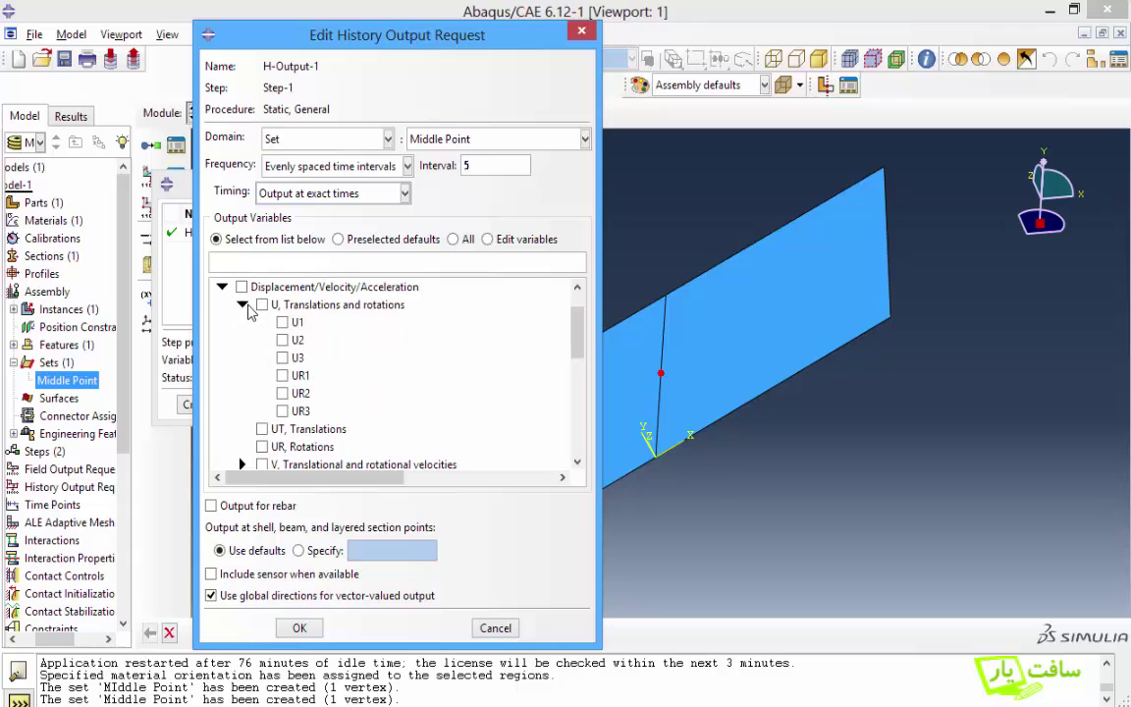
{"action": "left_click", "coordinate": [284, 358]}
{"action": "left_click", "coordinate": [302, 629]}
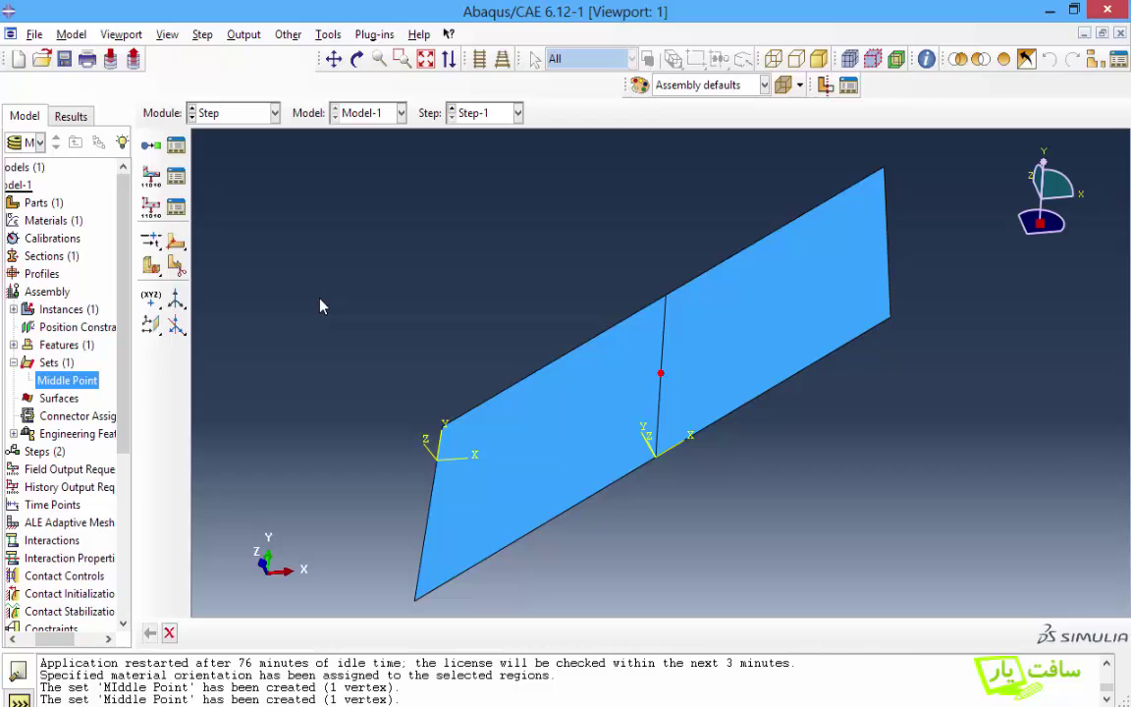
Step: Switch to the Load module and start a mechanical Pressure load named Load-1 in Step-1
{"action": "left_click", "coordinate": [273, 114]}
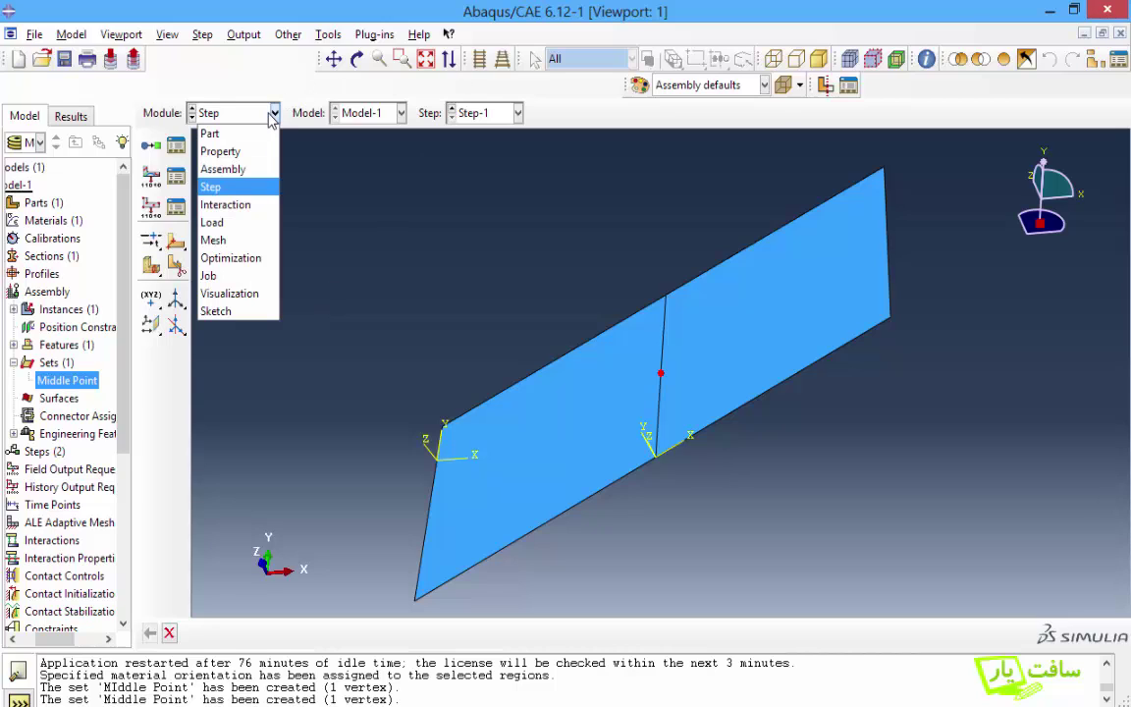
{"action": "left_click", "coordinate": [224, 207]}
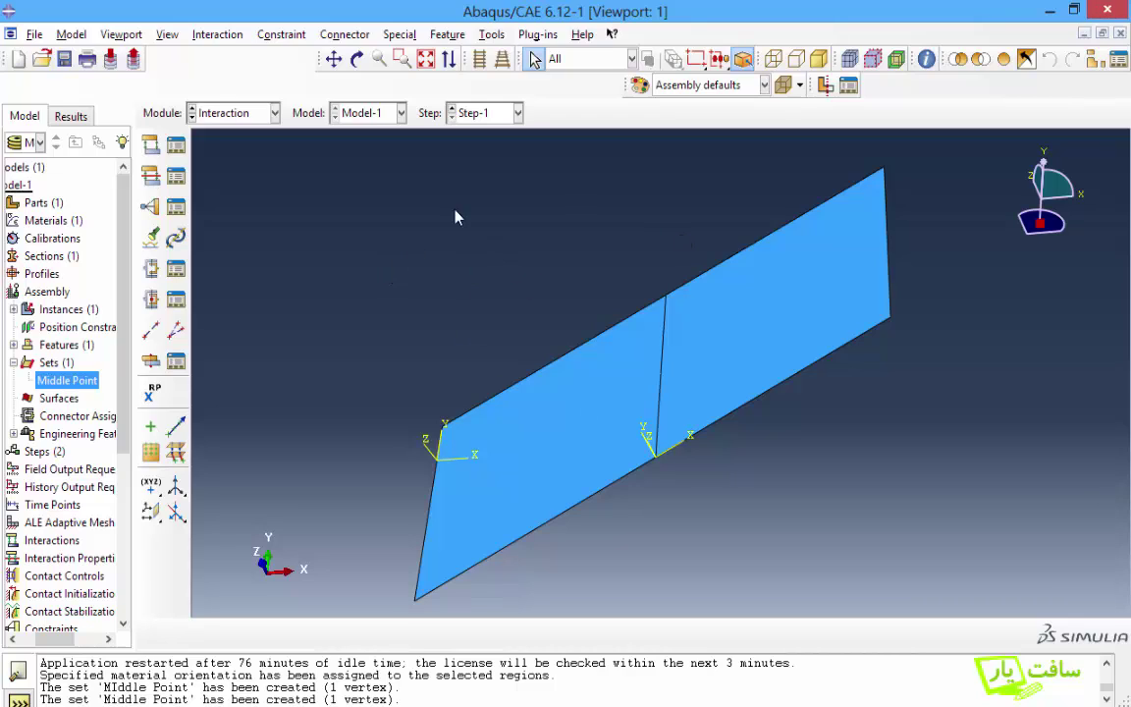
{"action": "left_click", "coordinate": [265, 114]}
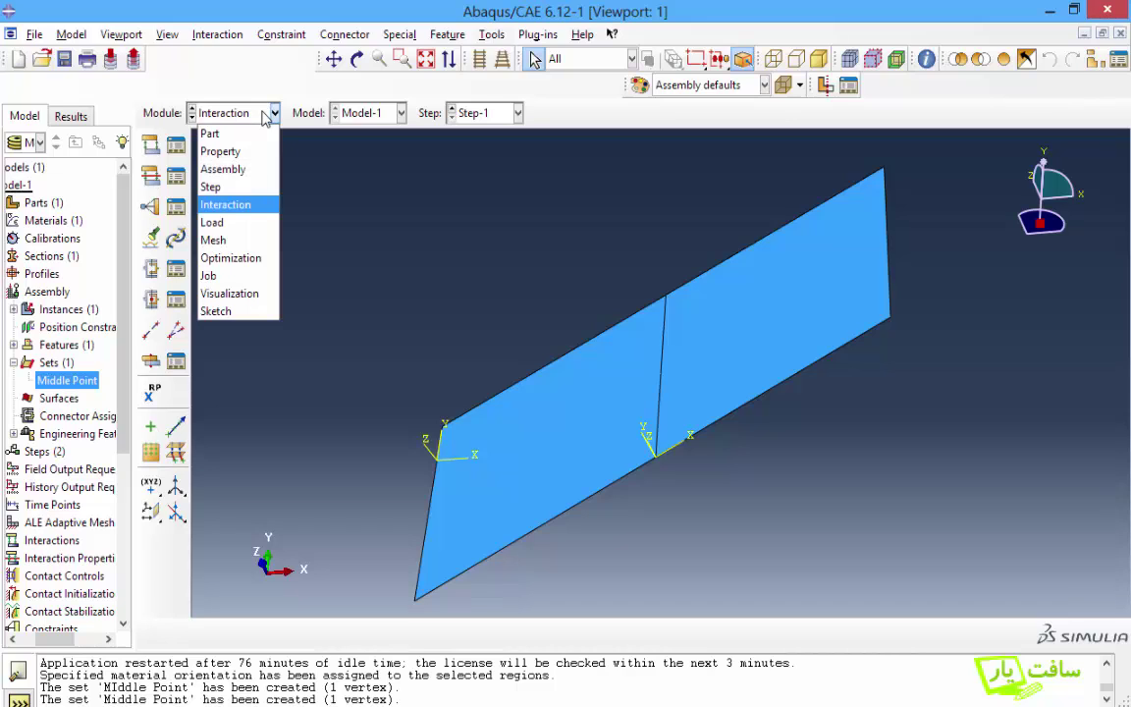
{"action": "left_click", "coordinate": [214, 231]}
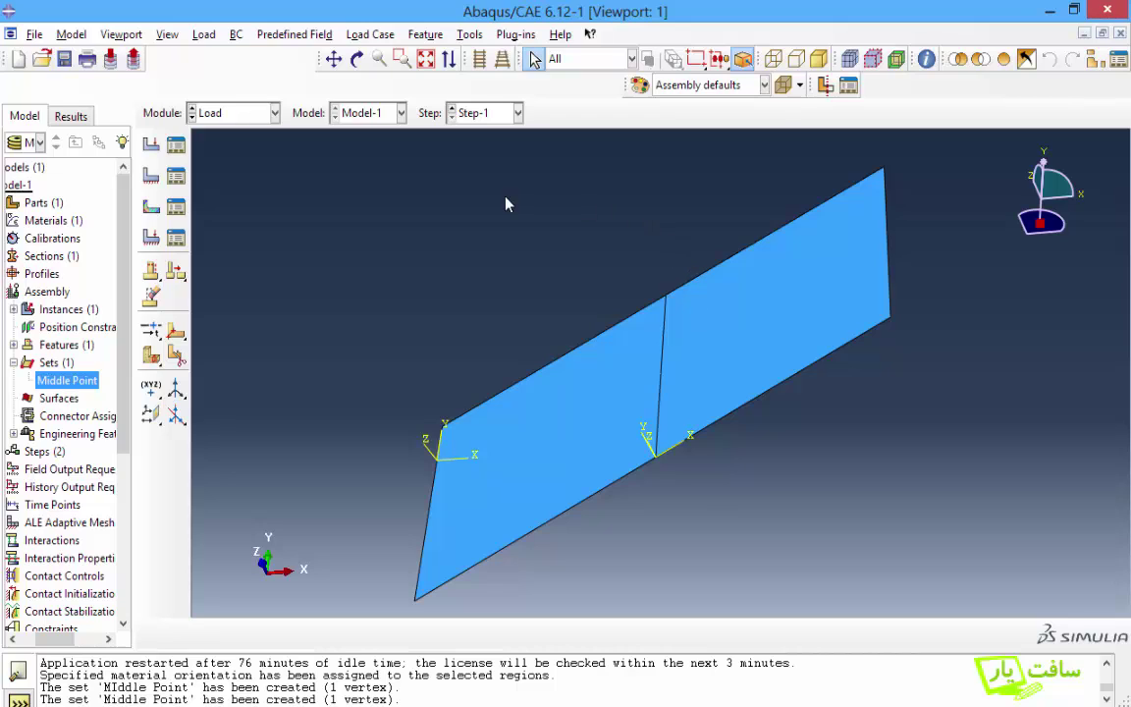
{"action": "left_click", "coordinate": [147, 146]}
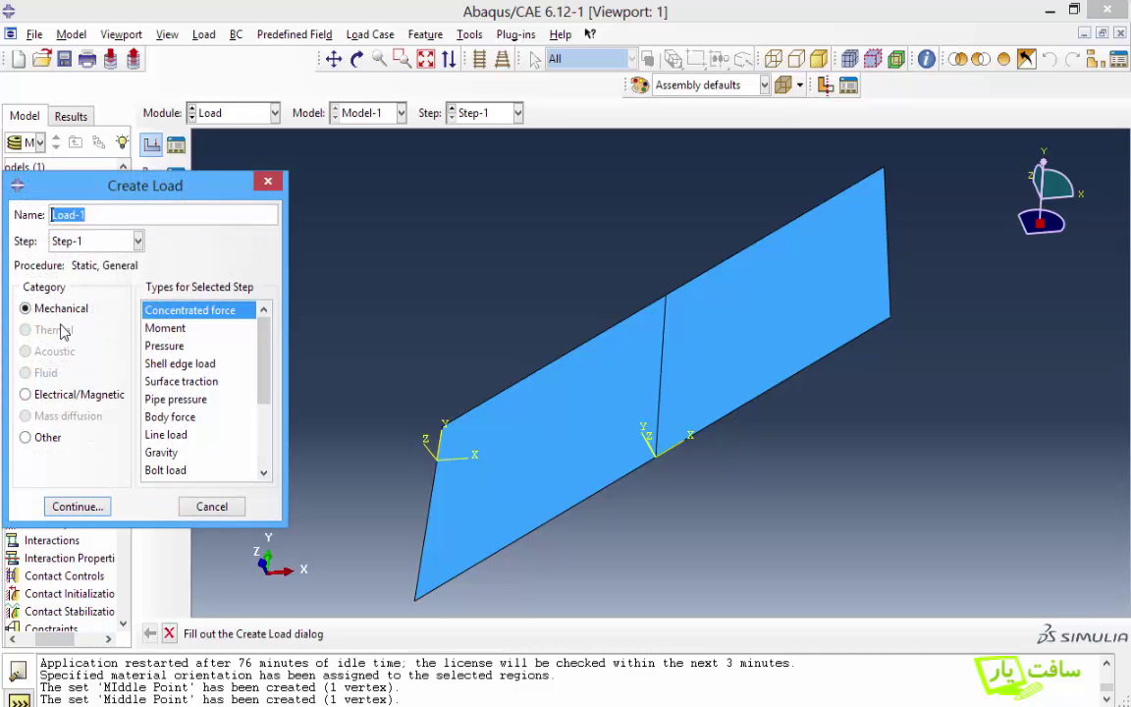
{"action": "left_click", "coordinate": [180, 346]}
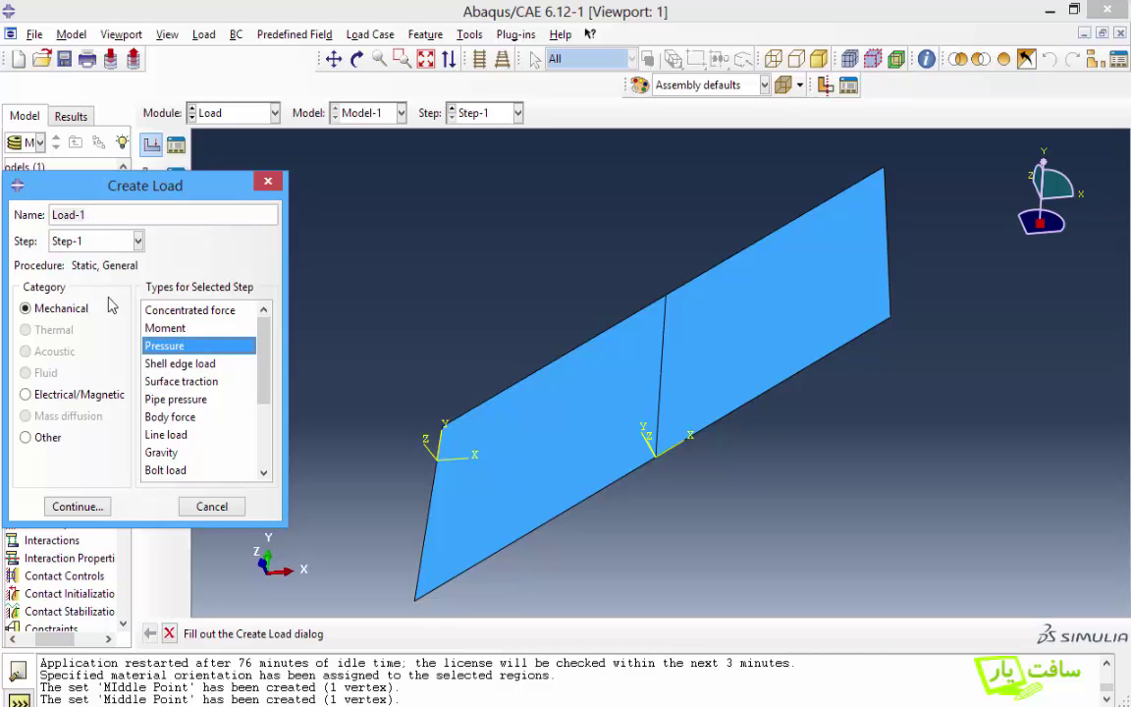
{"action": "left_click", "coordinate": [77, 507]}
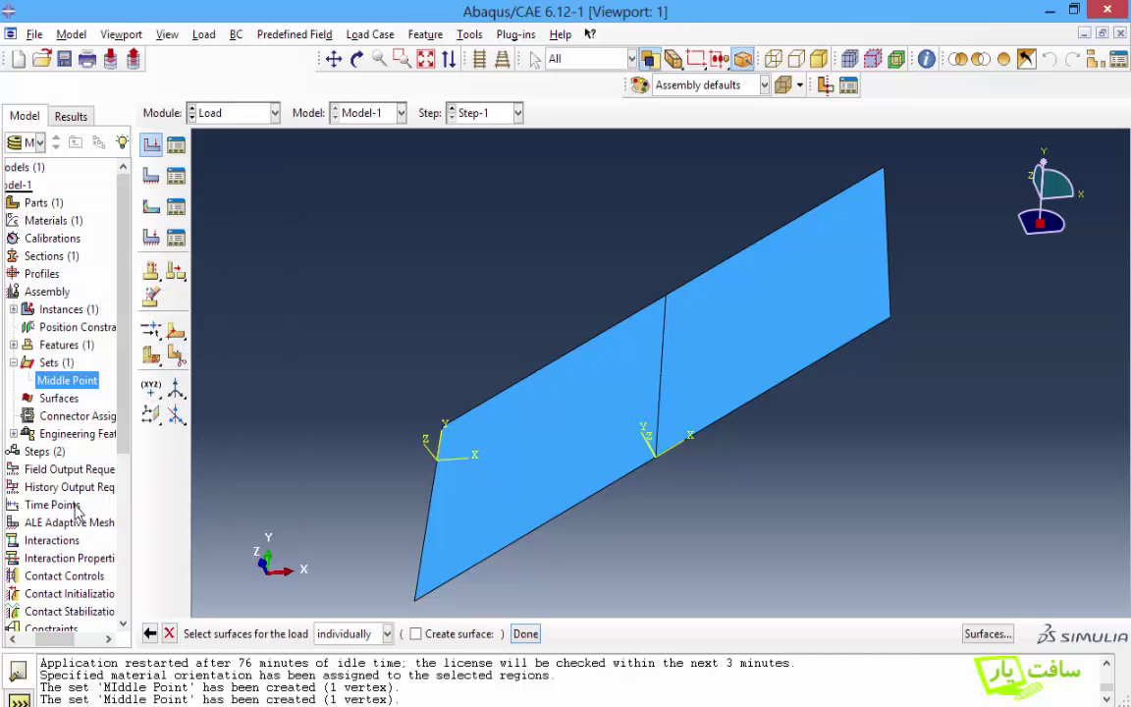
Step: Select both halves of the shell plate as the pressure load surfaces and apply the load to the brown side
{"action": "left_click", "coordinate": [596, 430]}
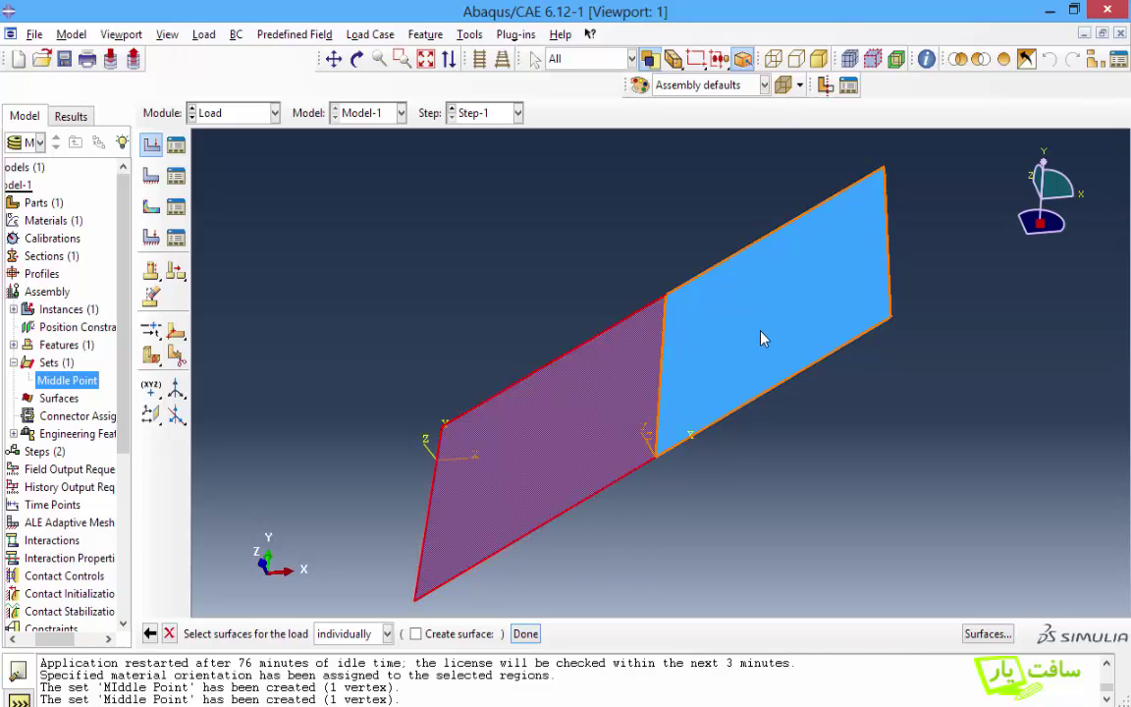
{"action": "left_click", "coordinate": [833, 267], "text": "shift"}
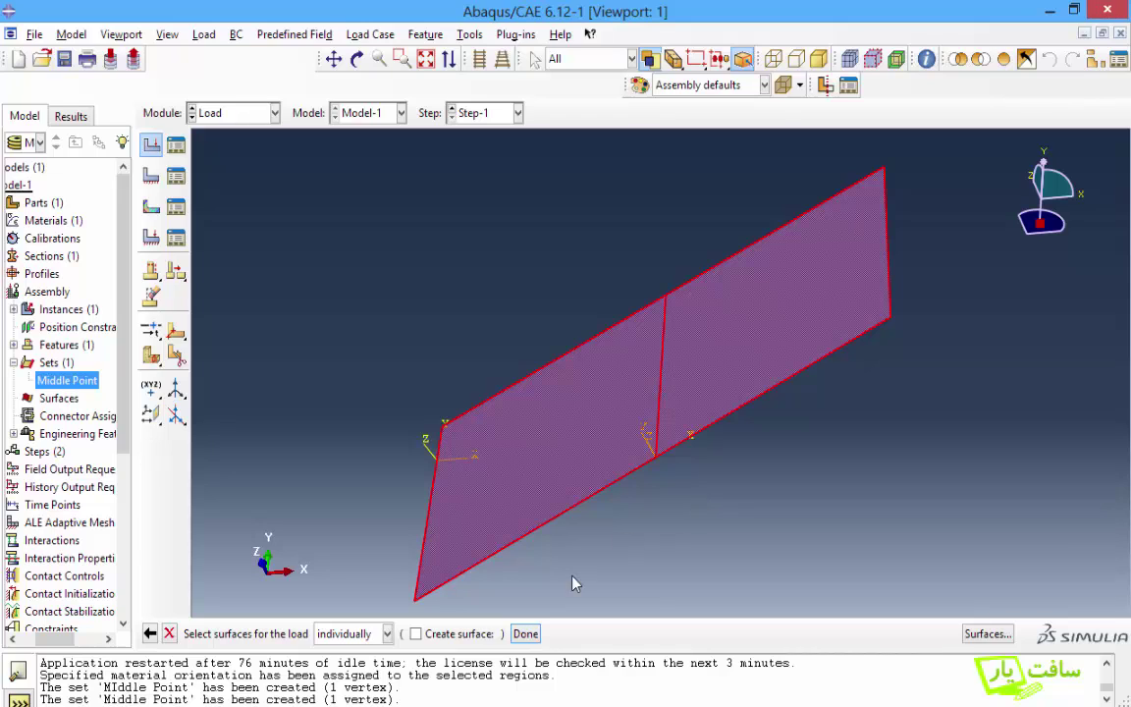
{"action": "left_click", "coordinate": [526, 634]}
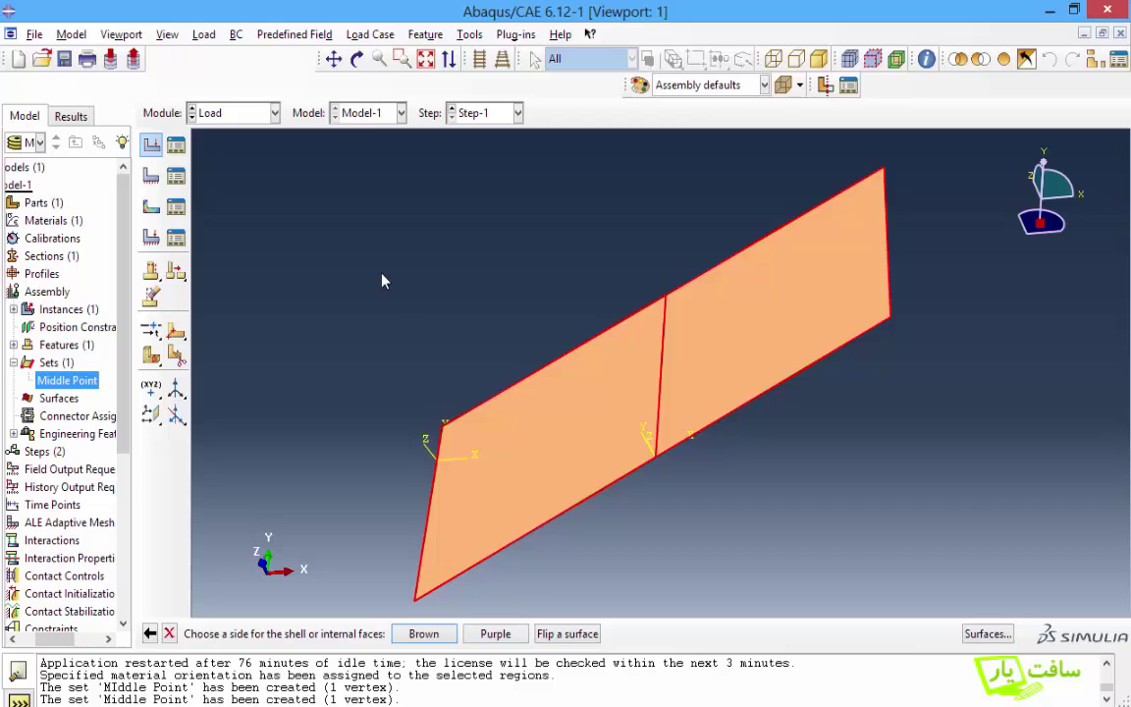
{"action": "left_click", "coordinate": [357, 59]}
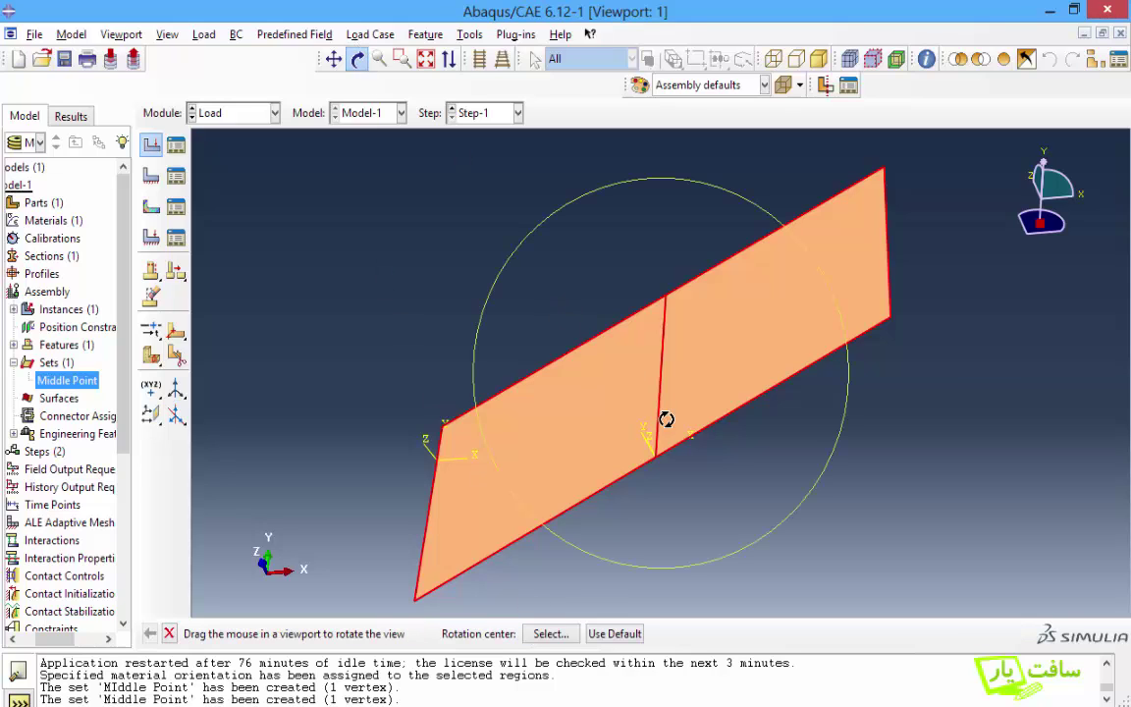
{"action": "left_click_drag", "start_coordinate": [669, 429], "coordinate": [792, 297]}
{"action": "key", "text": "Escape"}
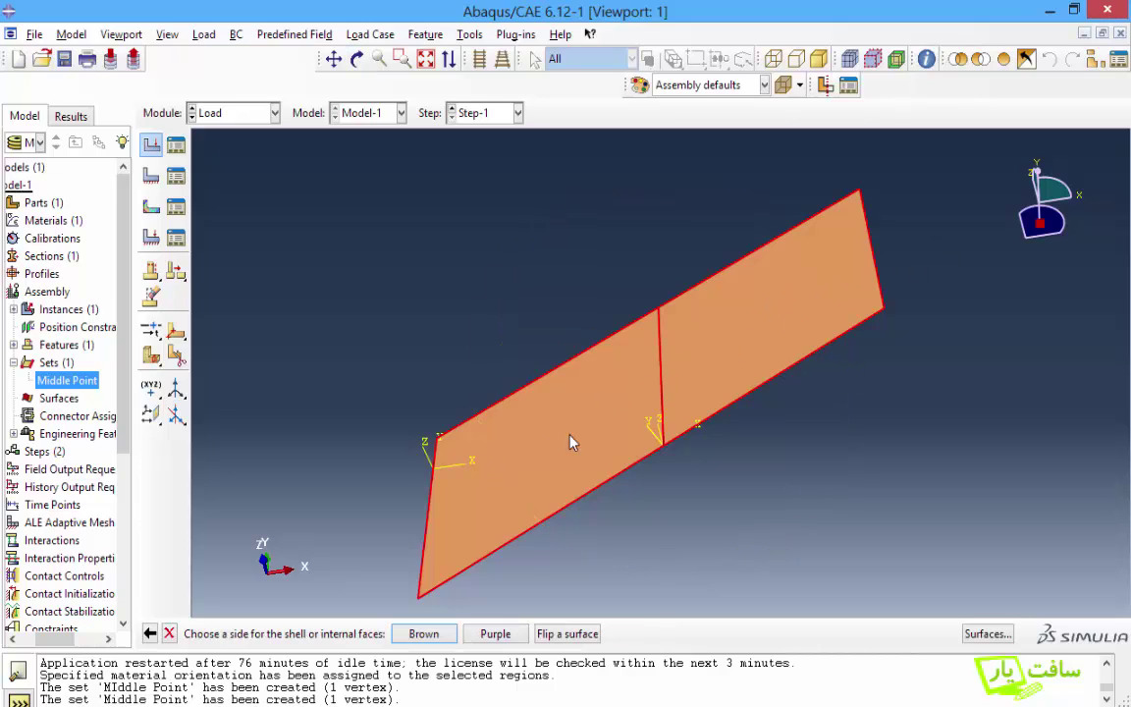
{"action": "left_click", "coordinate": [423, 633]}
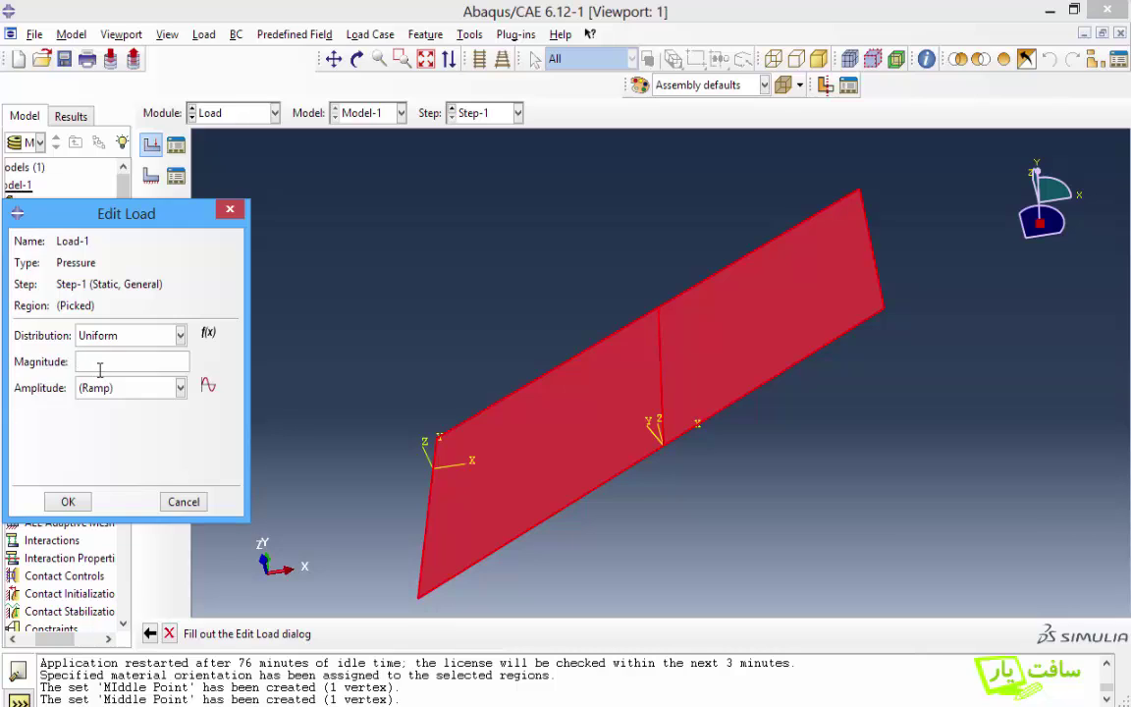
Step: Set the uniform pressure magnitude of Load-1 to 20000 and accept the load
{"action": "type", "text": "20000"}
{"action": "key", "text": "Left"}
{"action": "key", "text": "Left"}
{"action": "key", "text": "Left"}
{"action": "key", "text": "Left"}
{"action": "left_click", "coordinate": [64, 502]}
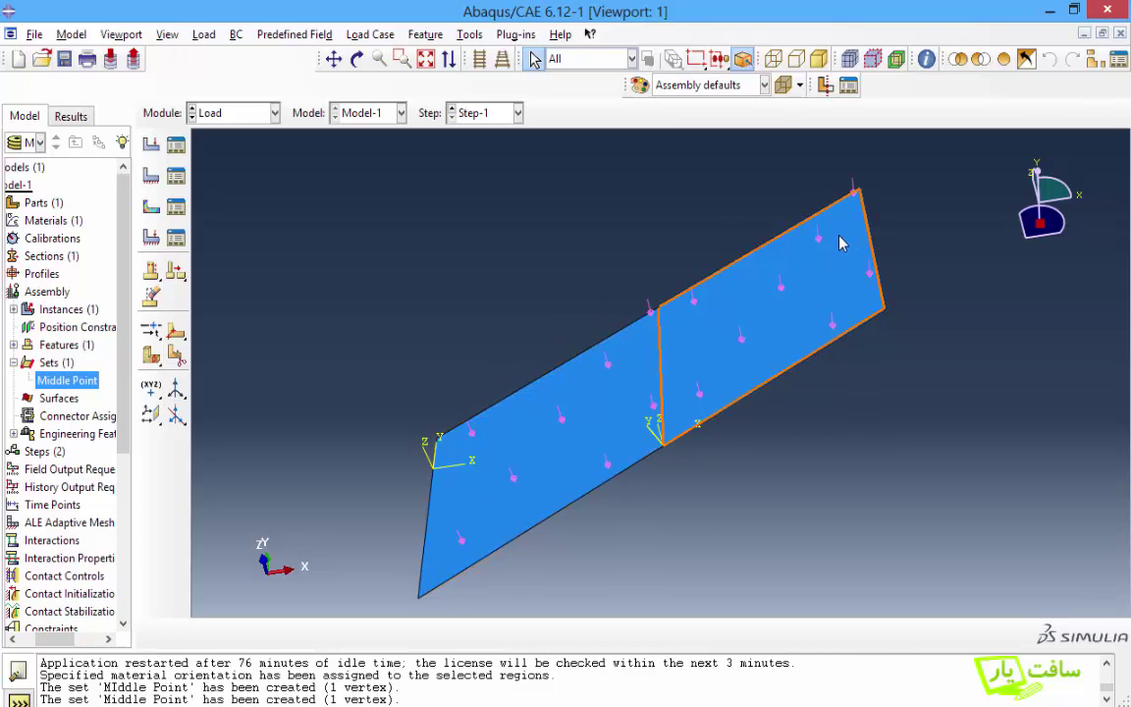
Step: Create Displacement/Rotation boundary condition BC-1 in Step-1 on the plate's left short edge, using the shell's Datum csys-1 as its coordinate system
{"action": "left_click_drag", "start_coordinate": [481, 273], "coordinate": [461, 316], "text": "ctrl+alt"}
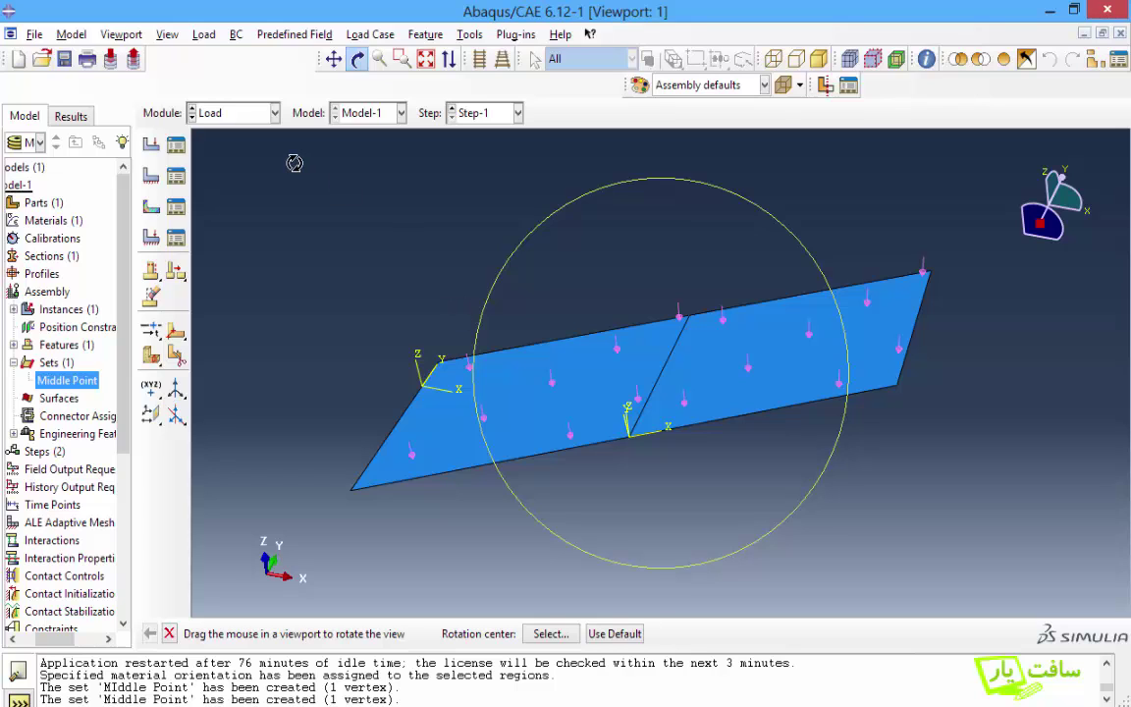
{"action": "left_click", "coordinate": [150, 179]}
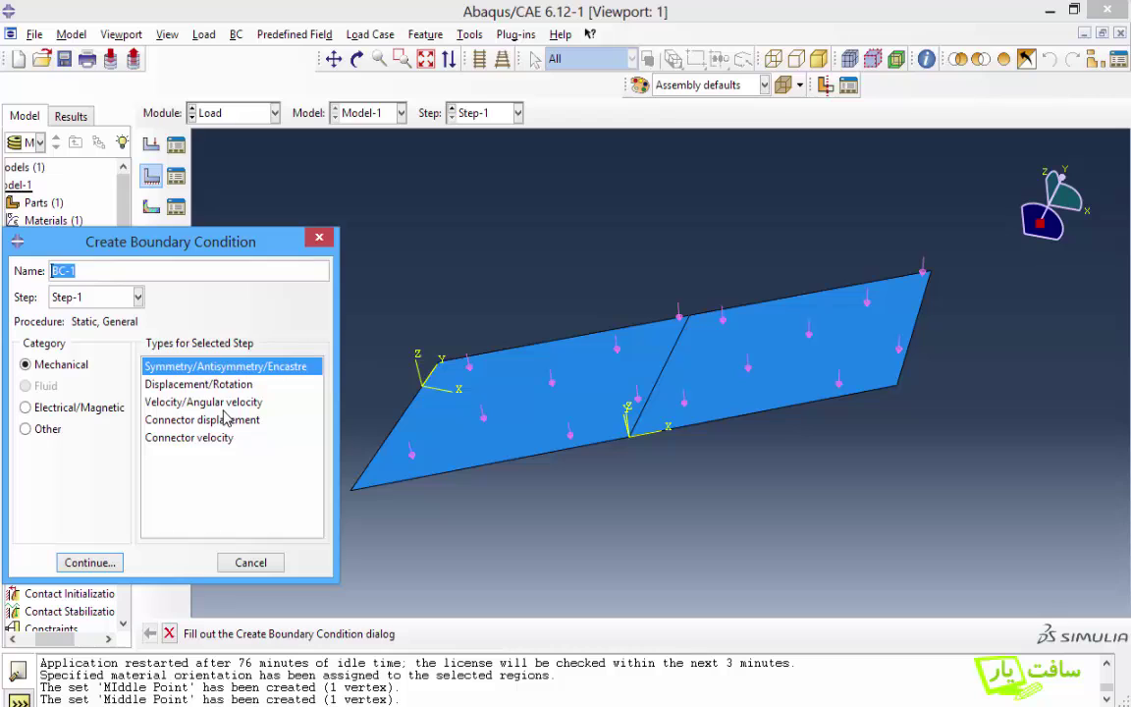
{"action": "left_click", "coordinate": [218, 386]}
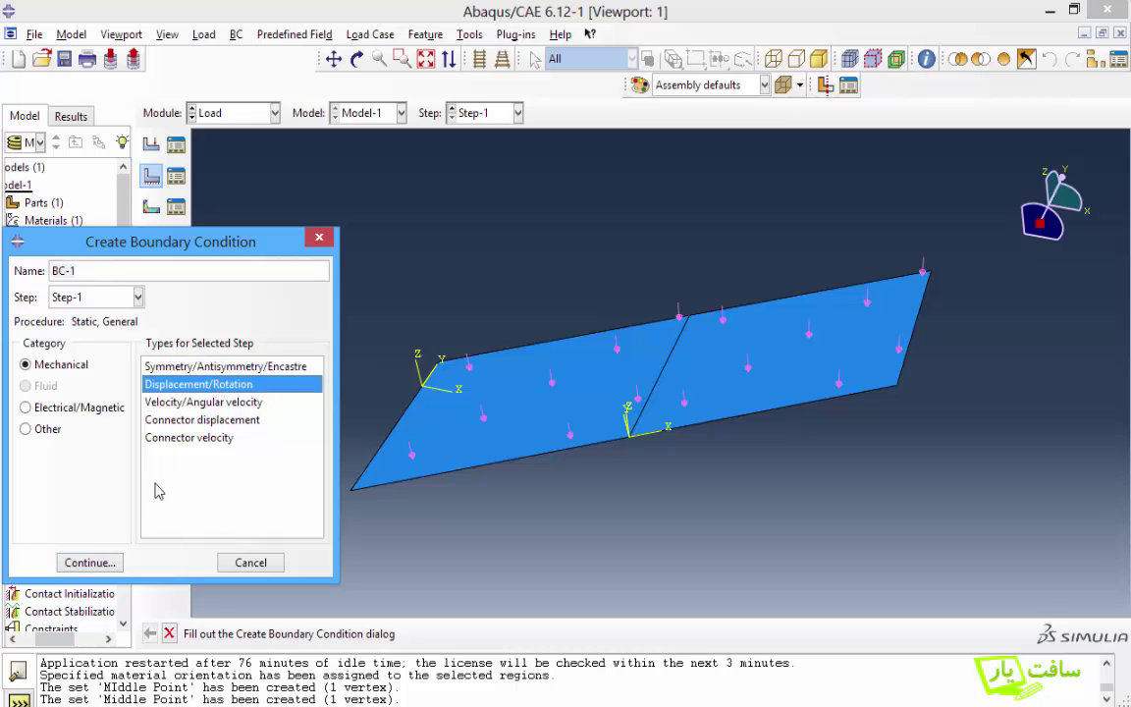
{"action": "left_click", "coordinate": [91, 563]}
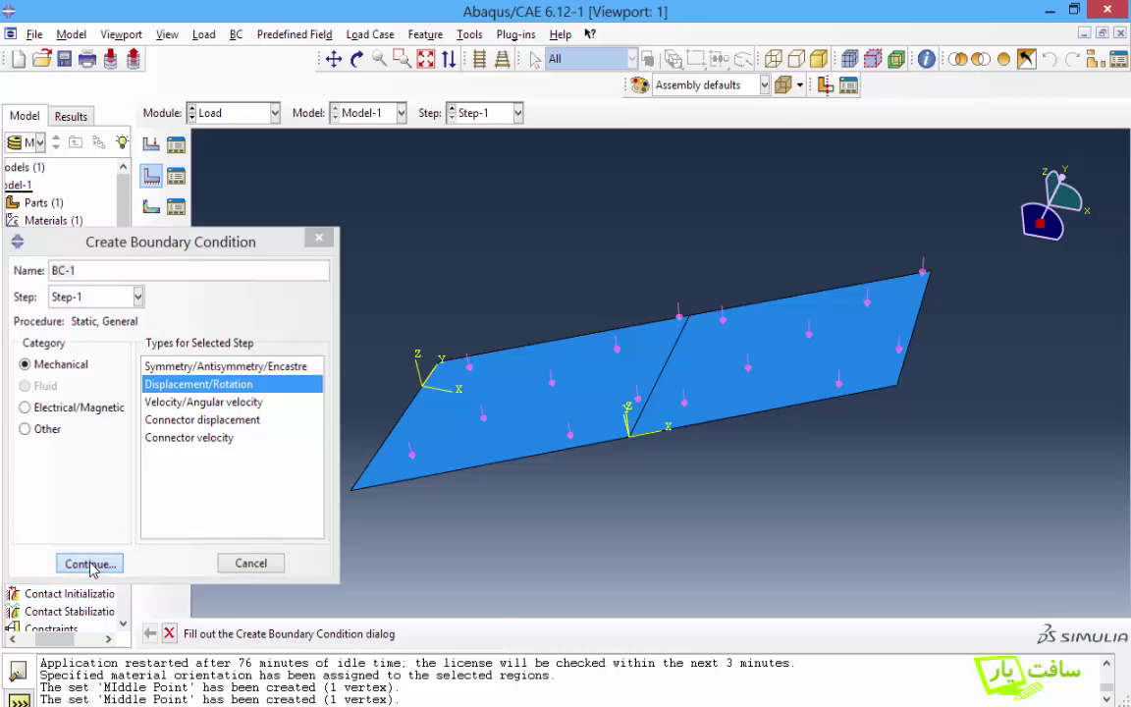
{"action": "left_click", "coordinate": [409, 412]}
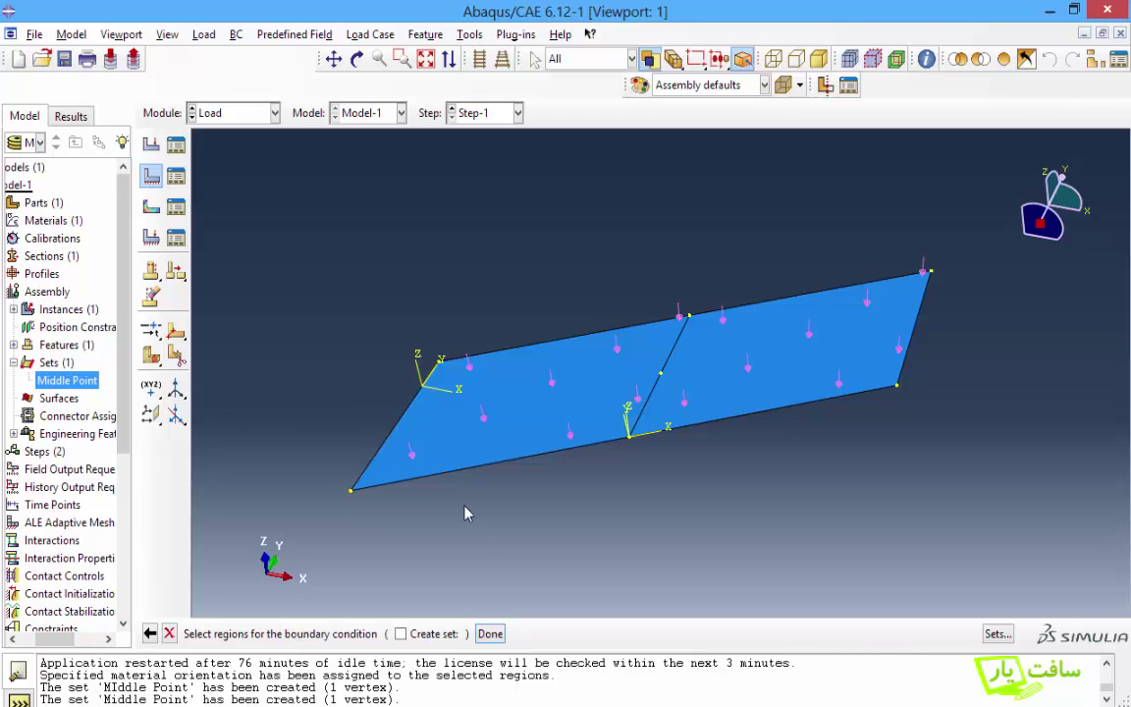
{"action": "left_click", "coordinate": [489, 634]}
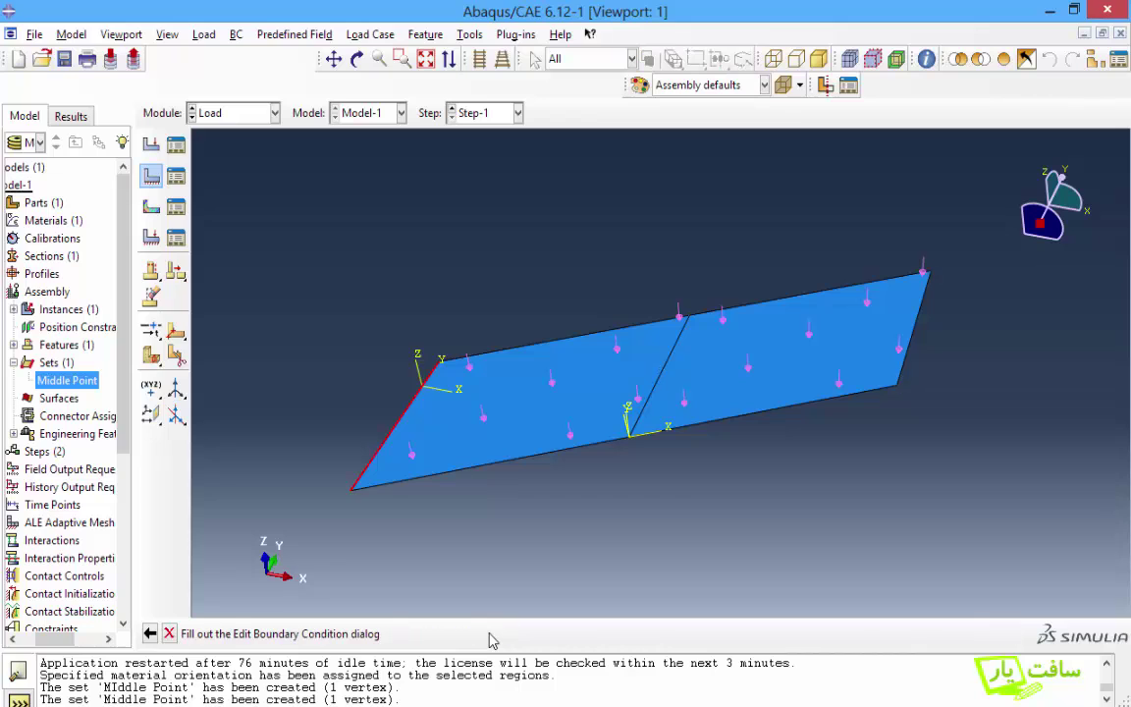
{"action": "left_click_drag", "start_coordinate": [125, 268], "coordinate": [140, 203]}
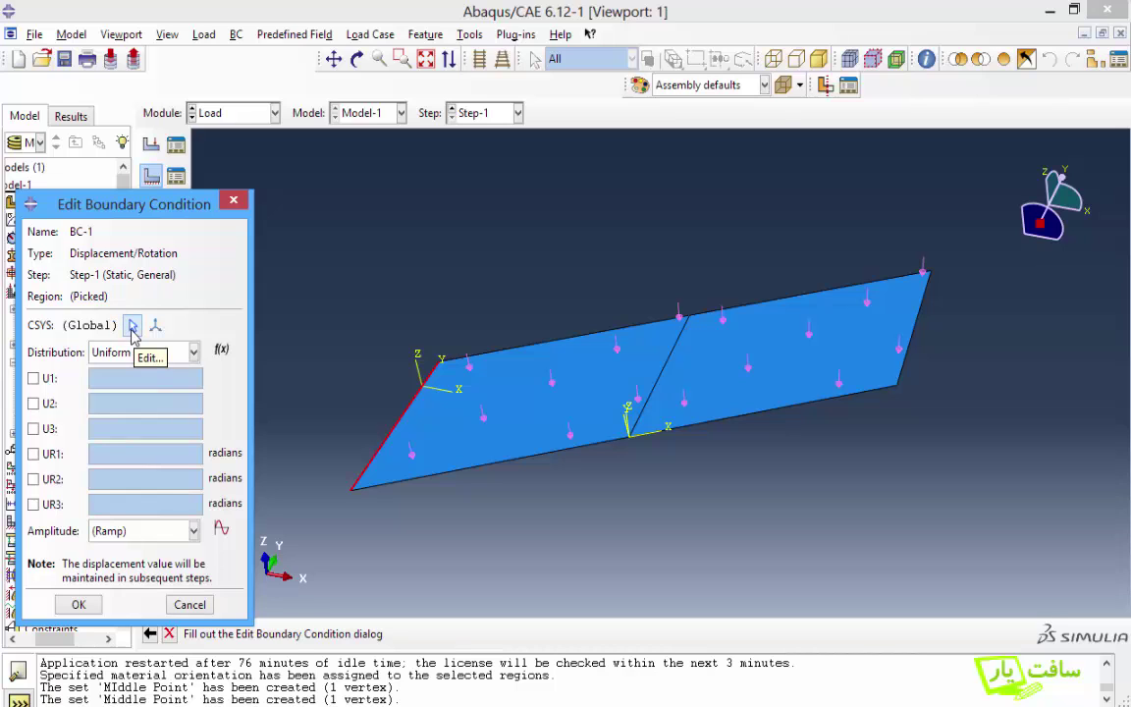
{"action": "left_click", "coordinate": [133, 329]}
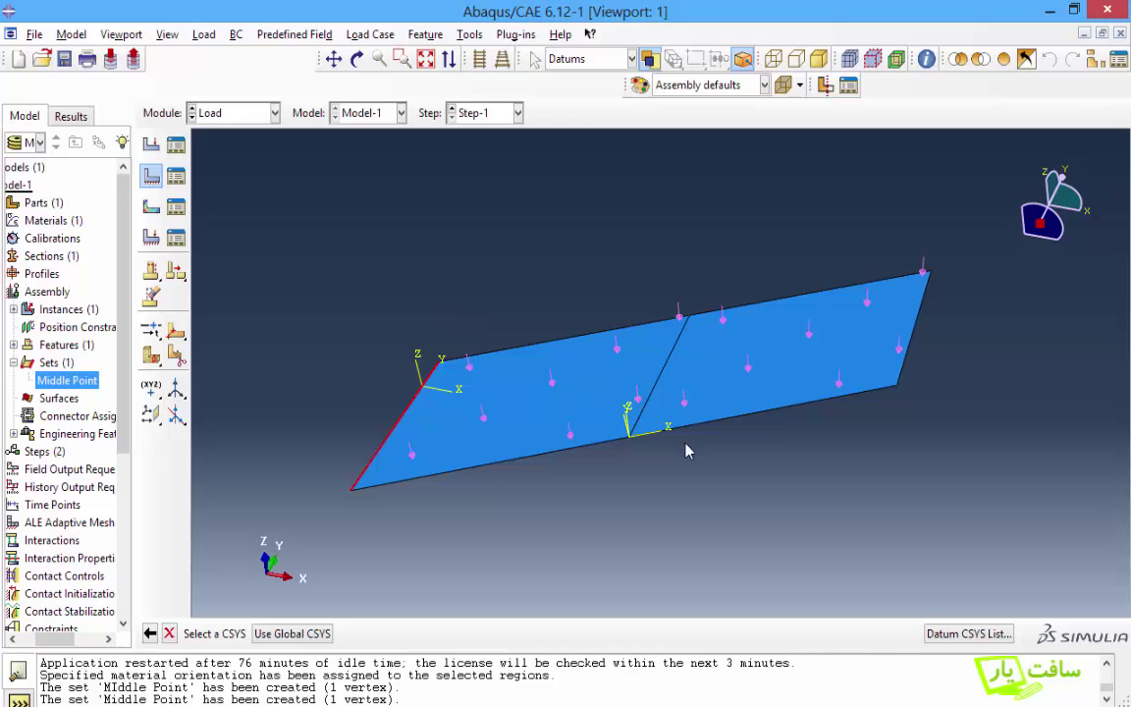
{"action": "left_click", "coordinate": [646, 434]}
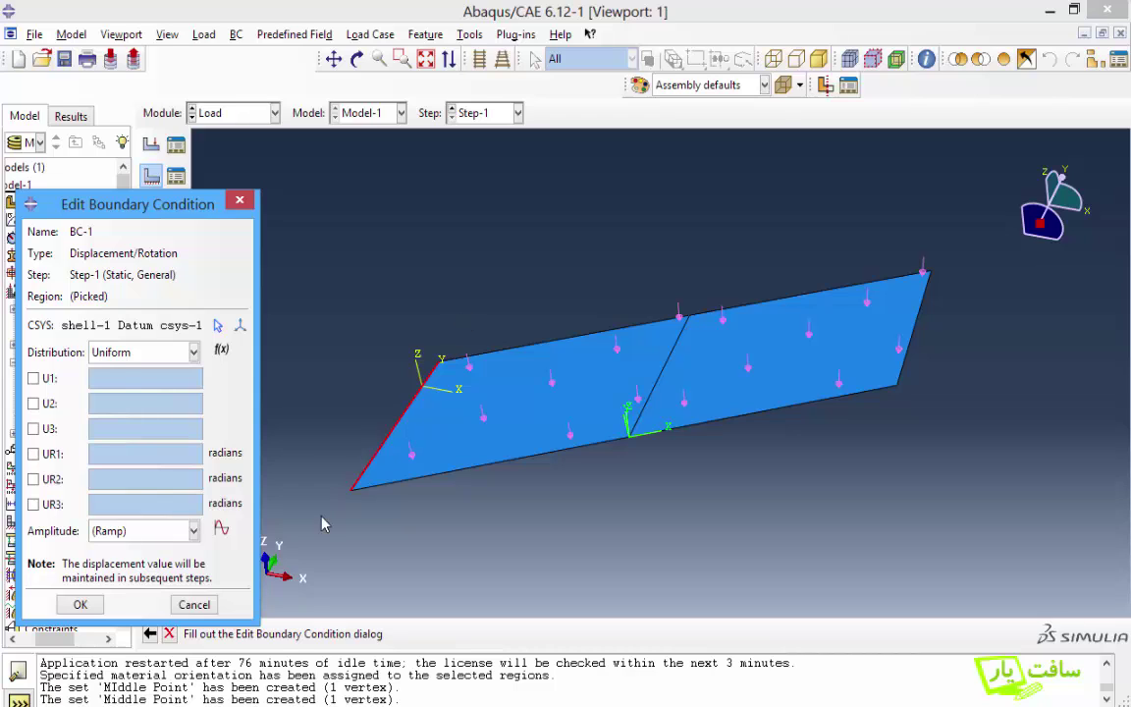
Step: Constrain U1, U2, U3, UR1, UR2 and UR3 to 0 for BC-1 and accept the boundary condition
{"action": "left_click", "coordinate": [34, 379]}
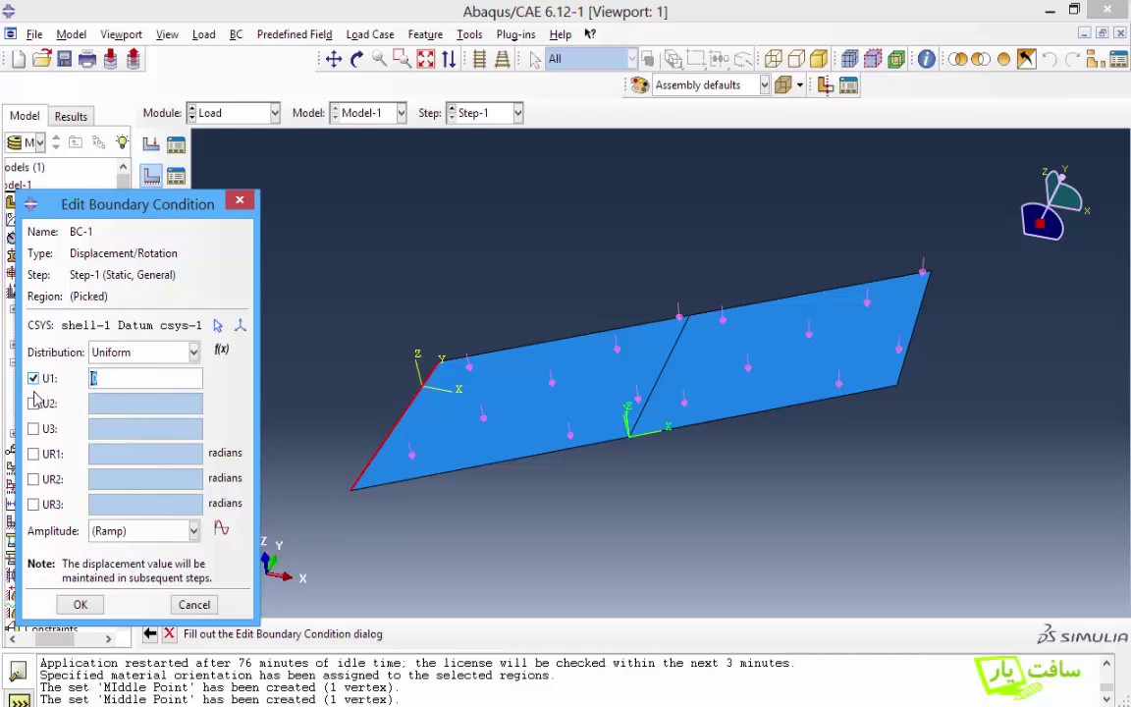
{"action": "left_click", "coordinate": [33, 404]}
{"action": "left_click", "coordinate": [33, 429]}
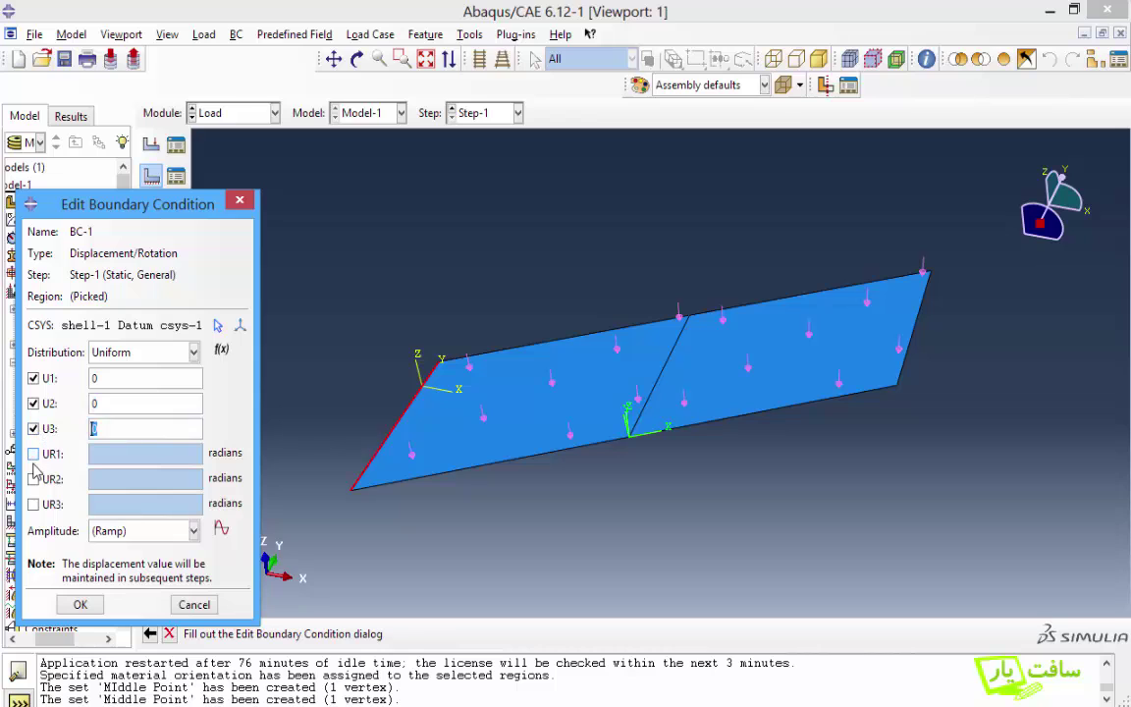
{"action": "left_click", "coordinate": [34, 453]}
{"action": "left_click", "coordinate": [34, 479]}
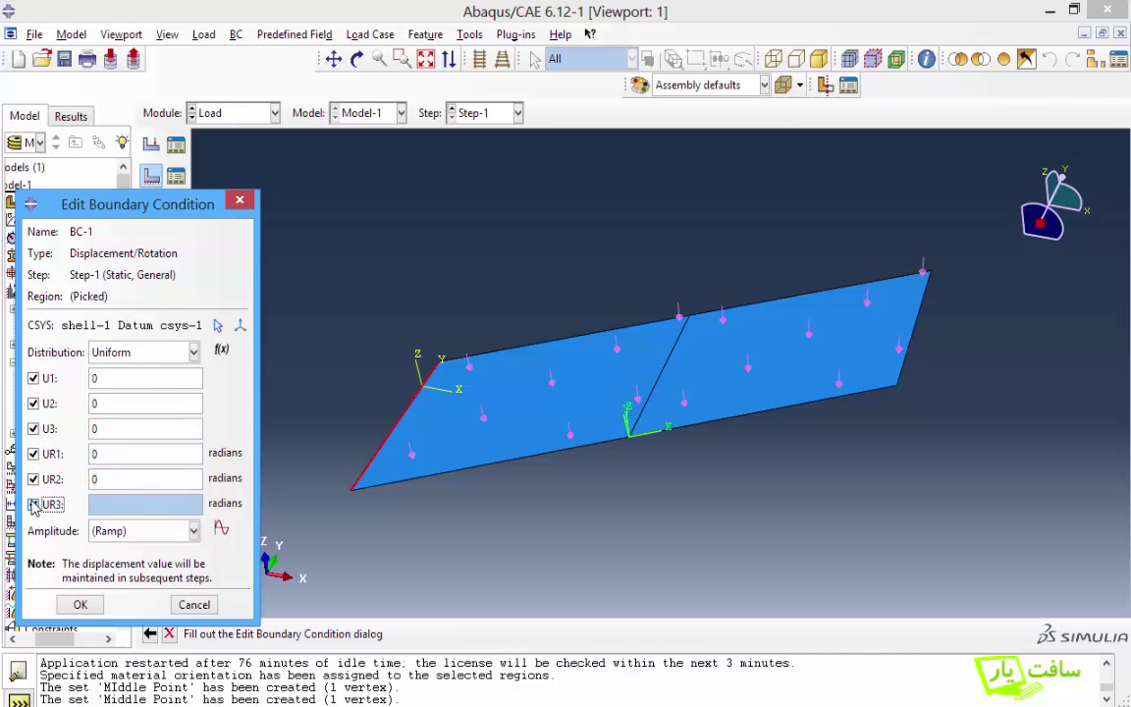
{"action": "left_click", "coordinate": [33, 504]}
{"action": "left_click", "coordinate": [78, 605]}
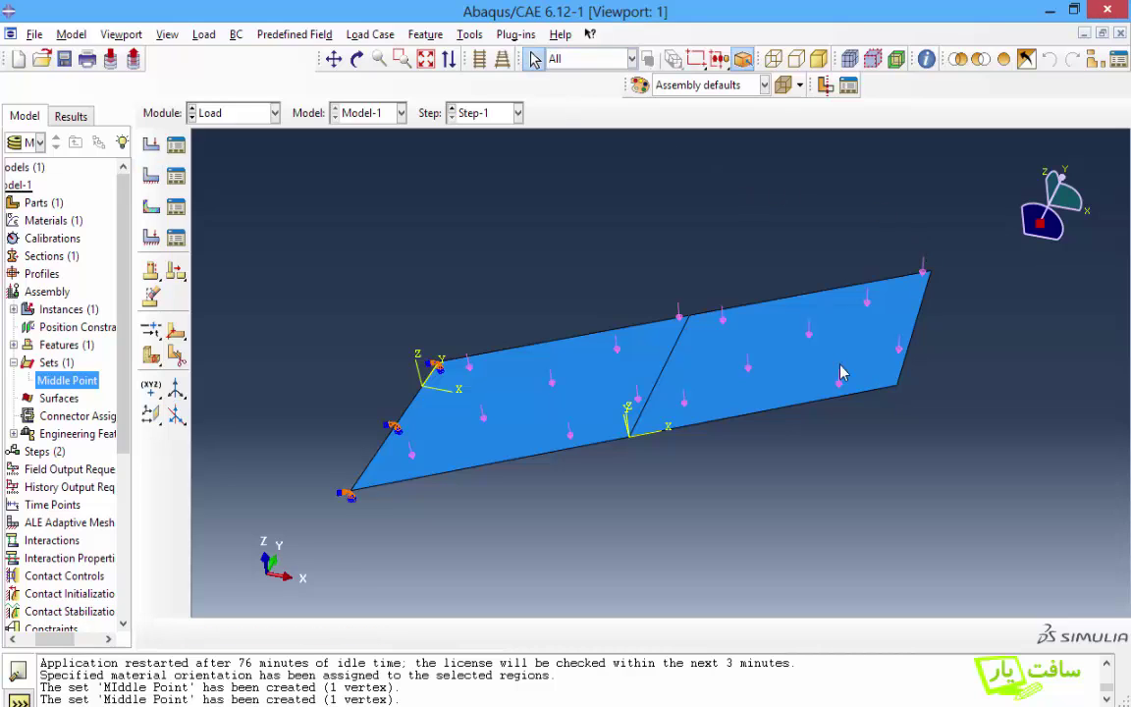
Step: Create Displacement/Rotation boundary condition BC-2 in Step-1 on the plate's right short edge, using the shell's Datum csys-1 as its coordinate system
{"action": "left_click", "coordinate": [150, 178]}
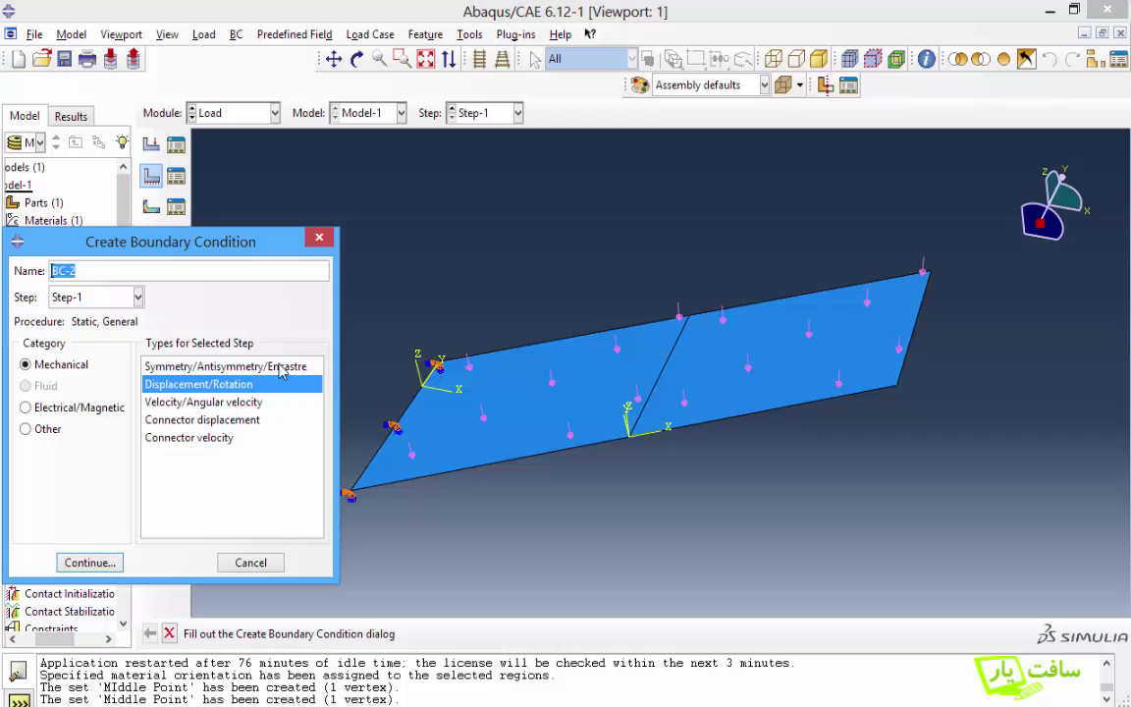
{"action": "left_click", "coordinate": [91, 562]}
{"action": "left_click", "coordinate": [919, 315]}
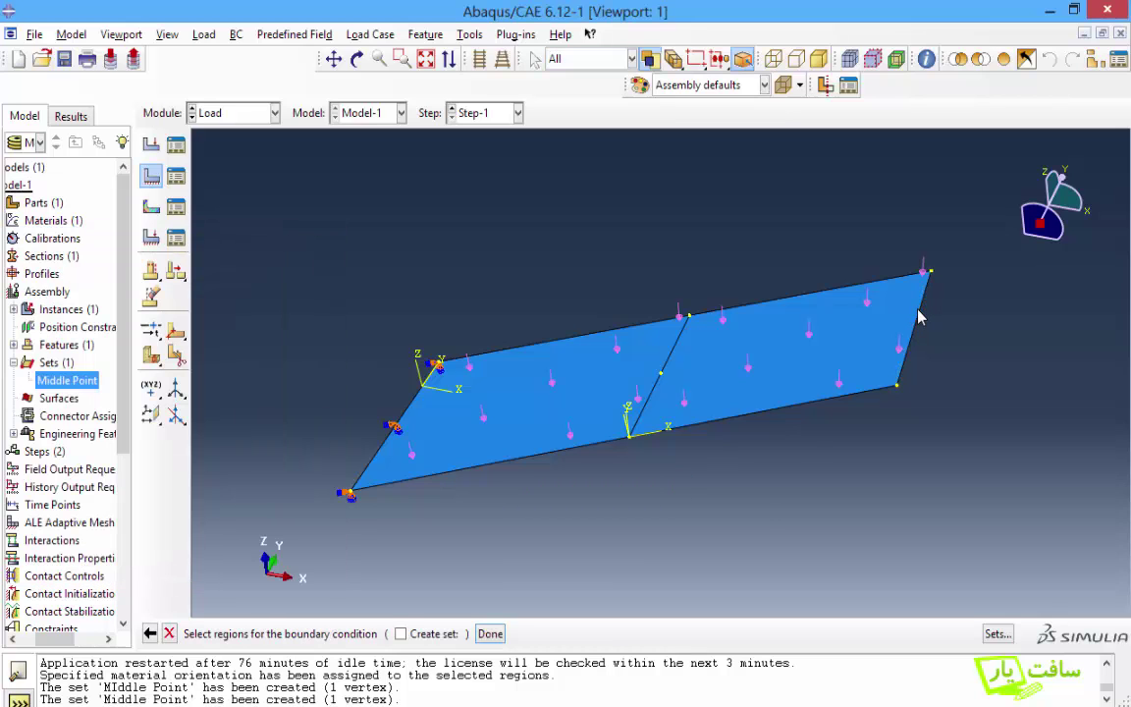
{"action": "left_click", "coordinate": [489, 634]}
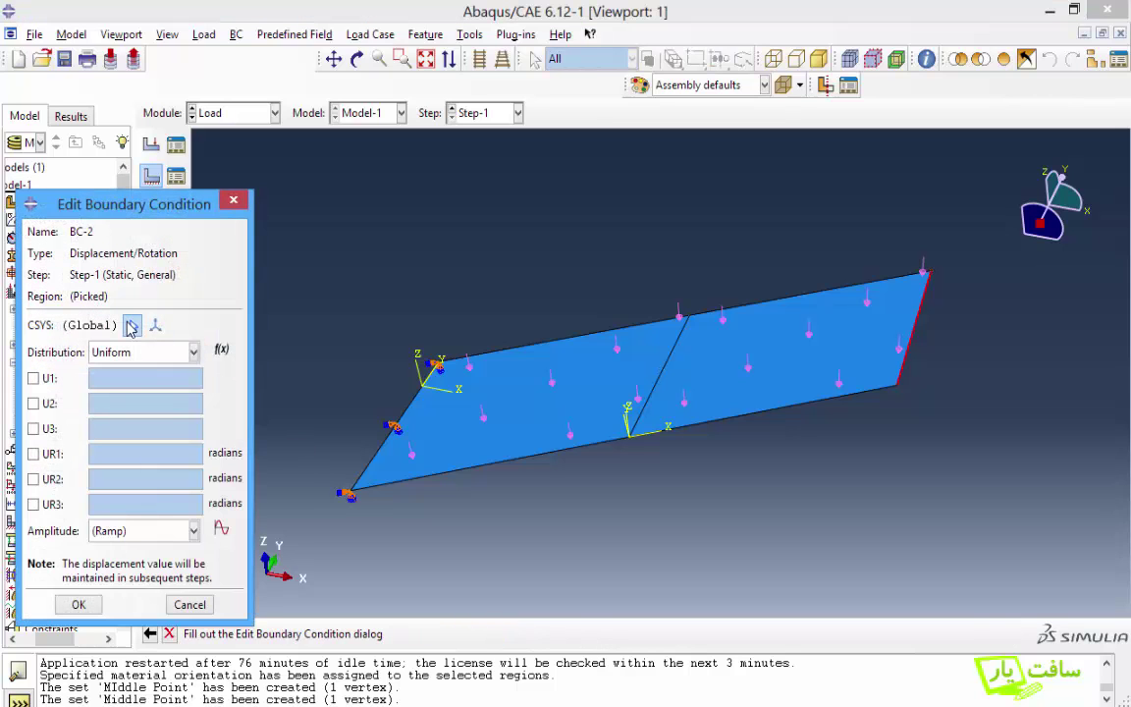
{"action": "left_click", "coordinate": [132, 325]}
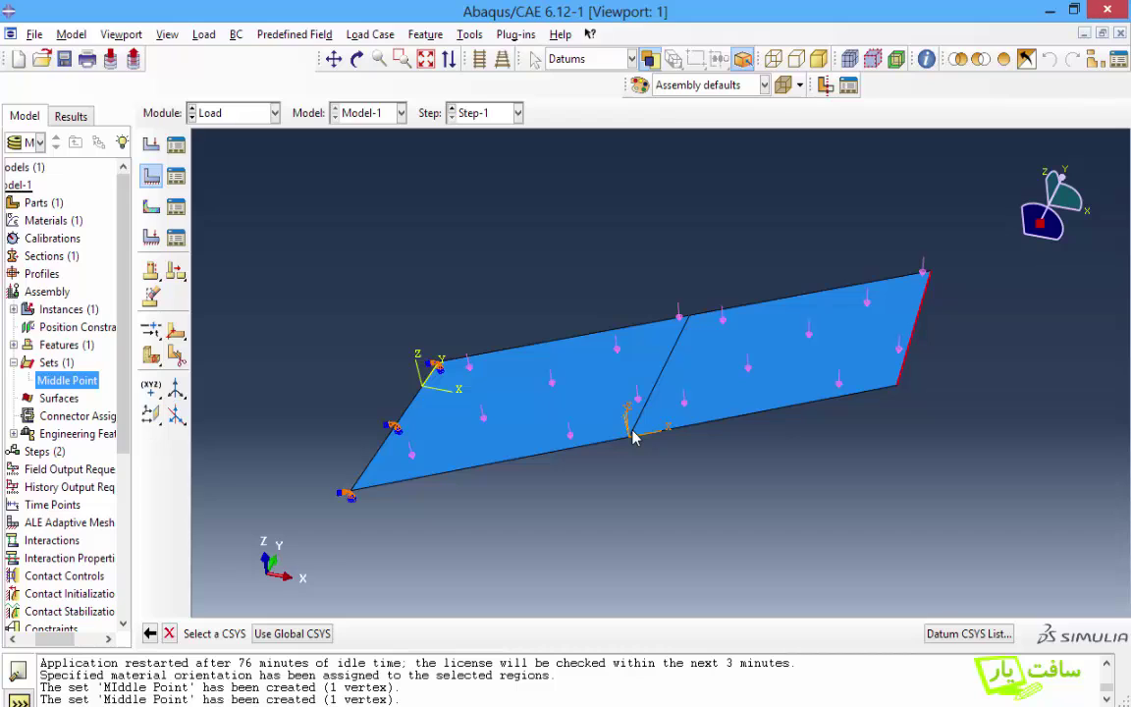
{"action": "left_click", "coordinate": [633, 438]}
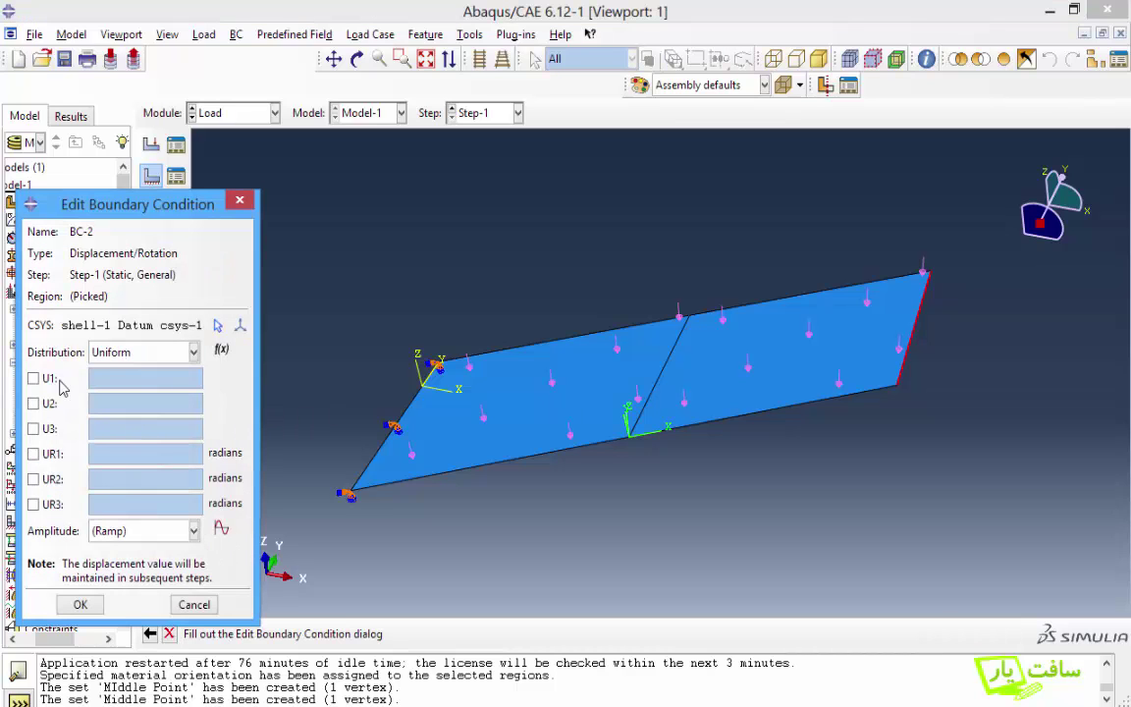
Step: Constrain U2, U3, UR1, UR2 and UR3 to 0 for BC-2, leave U1 free and accept the boundary condition
{"action": "left_click", "coordinate": [34, 379]}
{"action": "left_click", "coordinate": [35, 379]}
{"action": "left_click", "coordinate": [34, 403]}
{"action": "left_click", "coordinate": [35, 429]}
{"action": "left_click", "coordinate": [35, 453]}
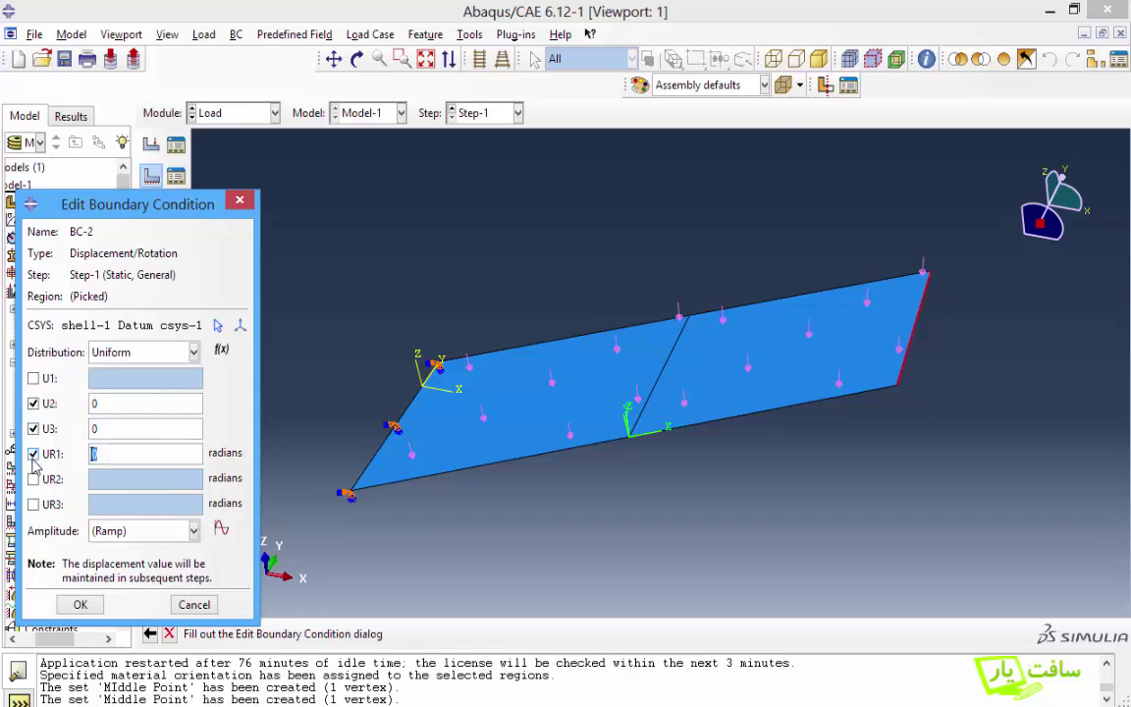
{"action": "left_click", "coordinate": [34, 480]}
{"action": "left_click", "coordinate": [35, 504]}
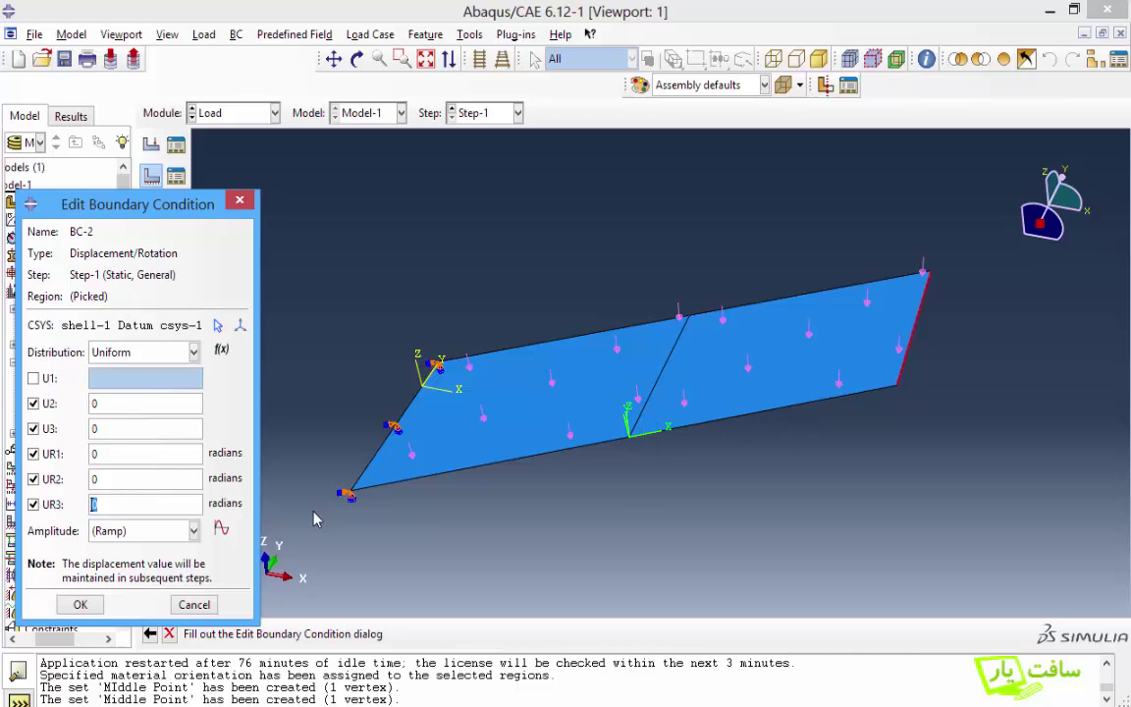
{"action": "left_click", "coordinate": [80, 605]}
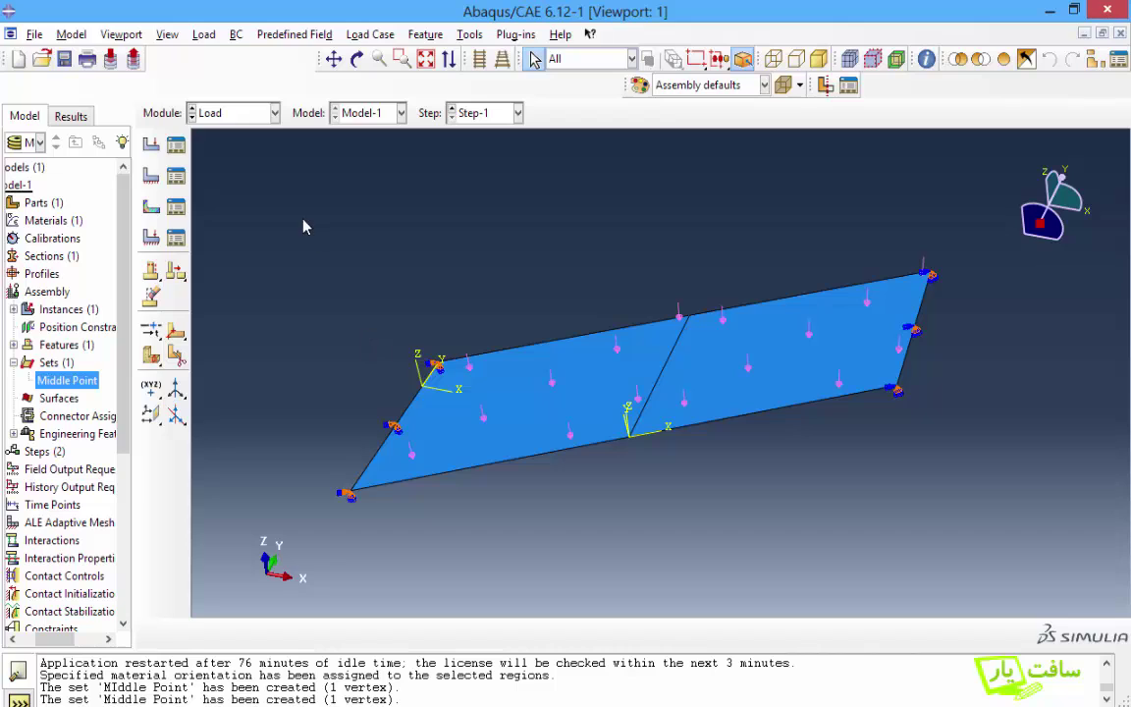
Step: Switch to the Mesh module and try to mesh the shell instance in the assembly
{"action": "left_click", "coordinate": [247, 112]}
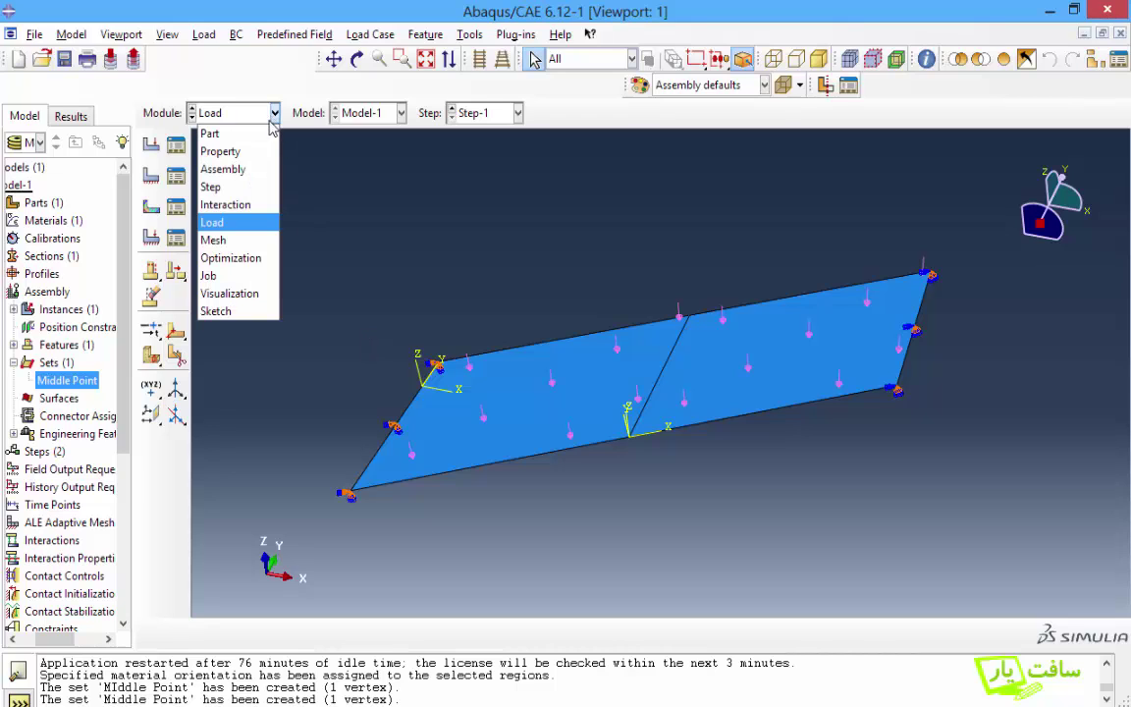
{"action": "left_click", "coordinate": [218, 241]}
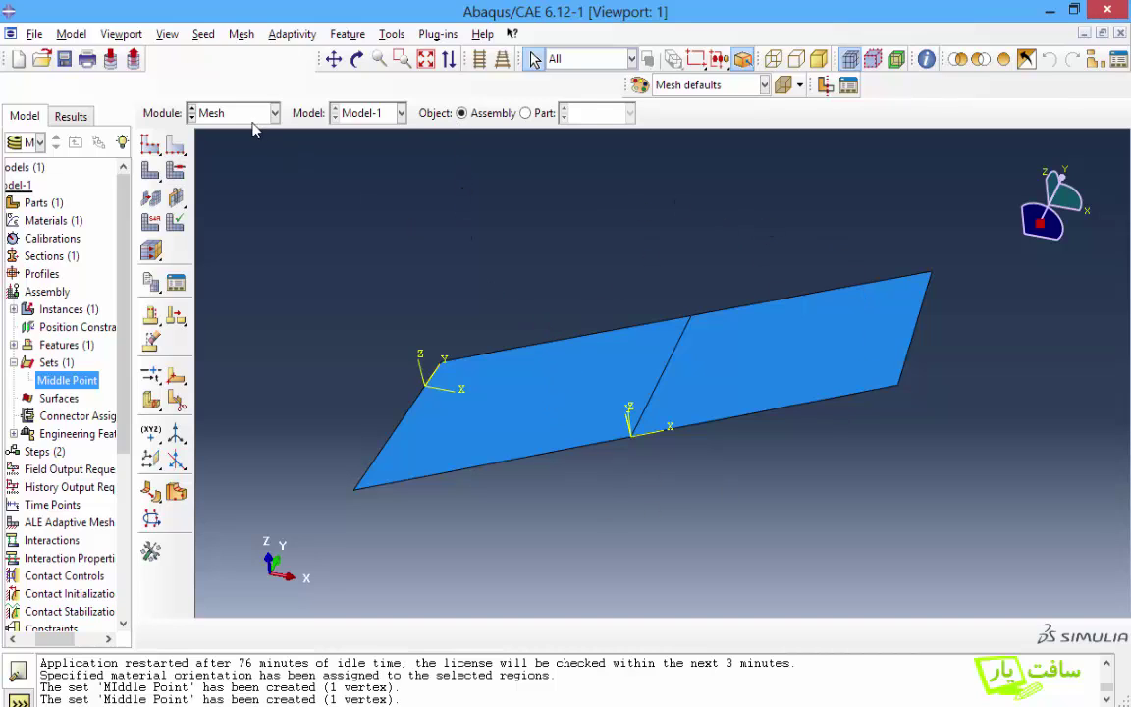
{"action": "left_click", "coordinate": [242, 36]}
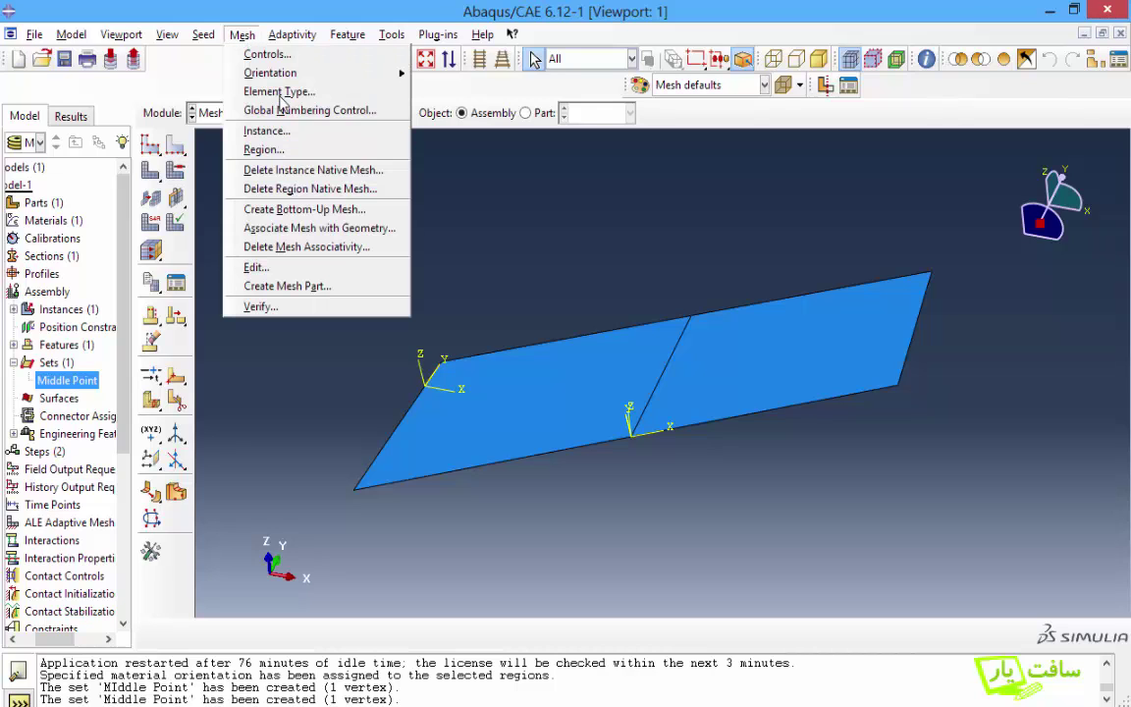
{"action": "left_click", "coordinate": [273, 138]}
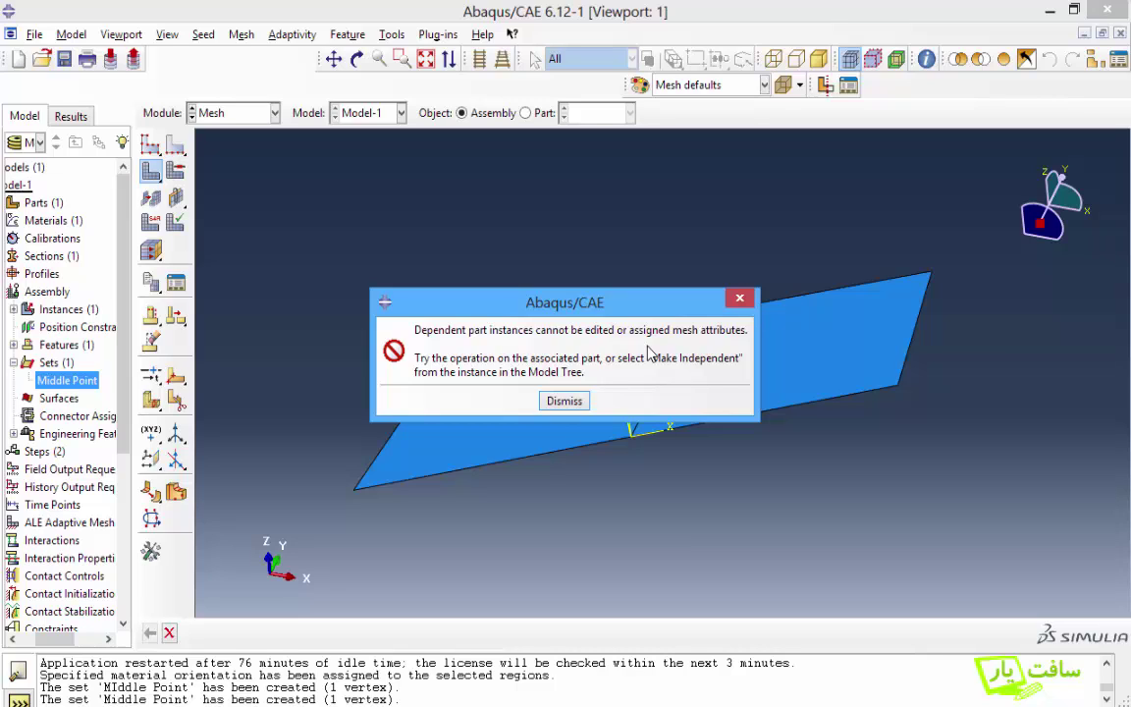
{"action": "left_click", "coordinate": [565, 400]}
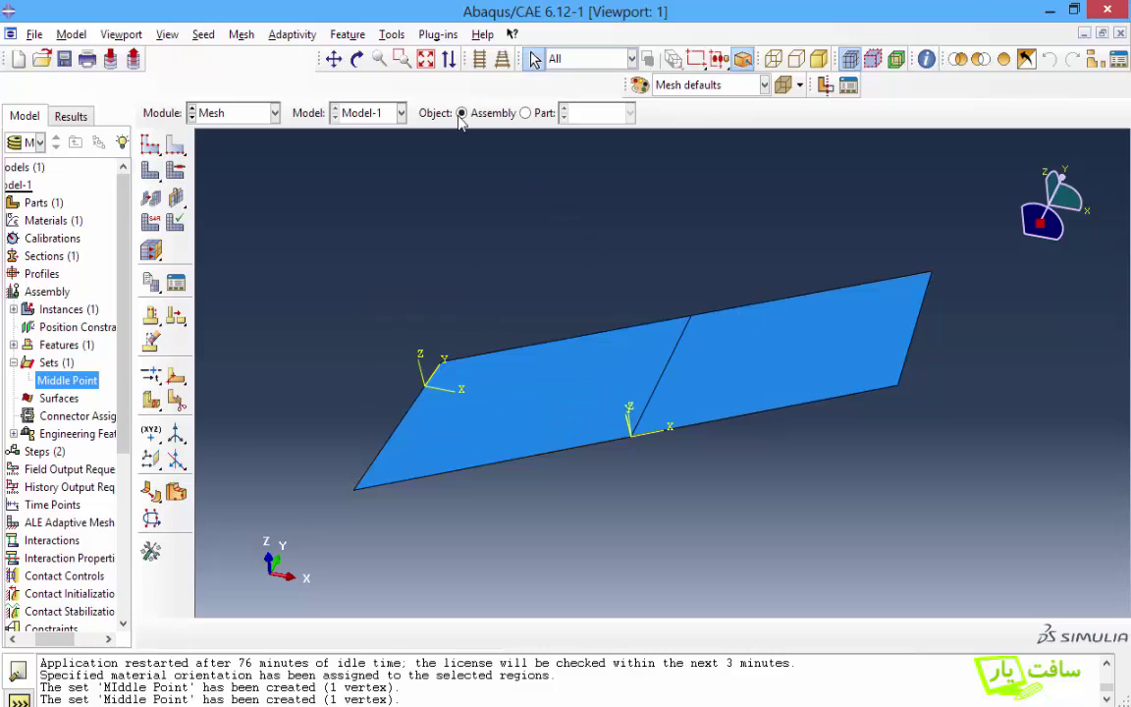
Step: Switch the mesh object to the shell part and seed it with an approximate global size of 0.058
{"action": "left_click", "coordinate": [528, 114]}
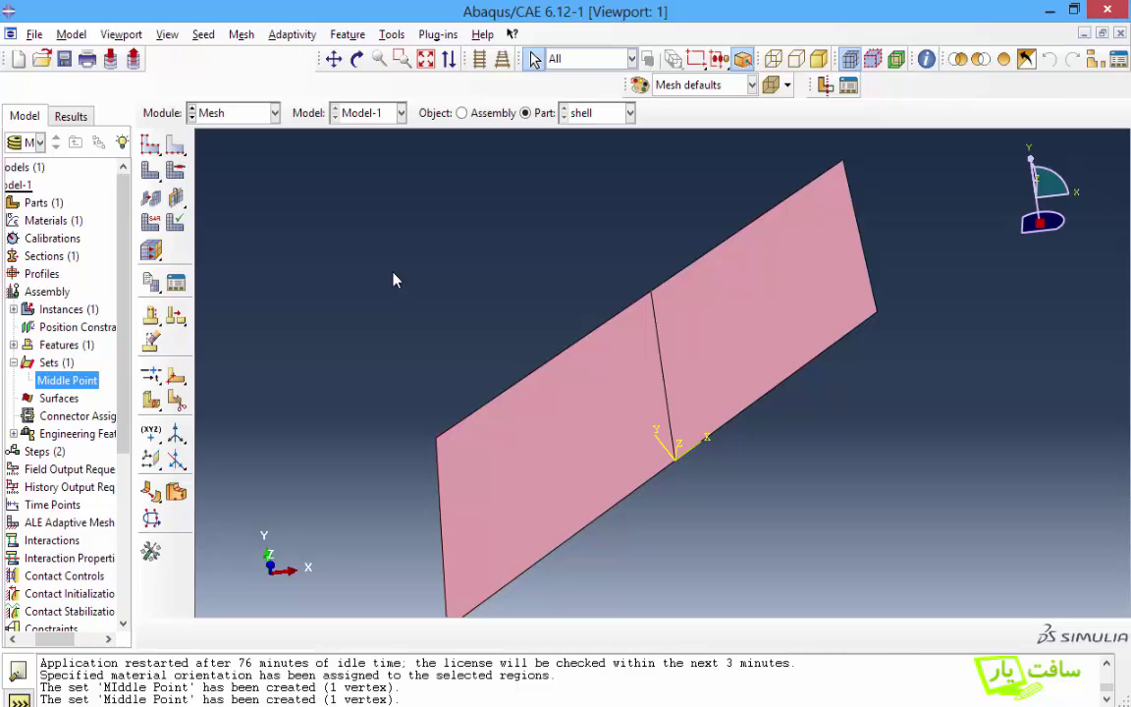
{"action": "left_click", "coordinate": [203, 34]}
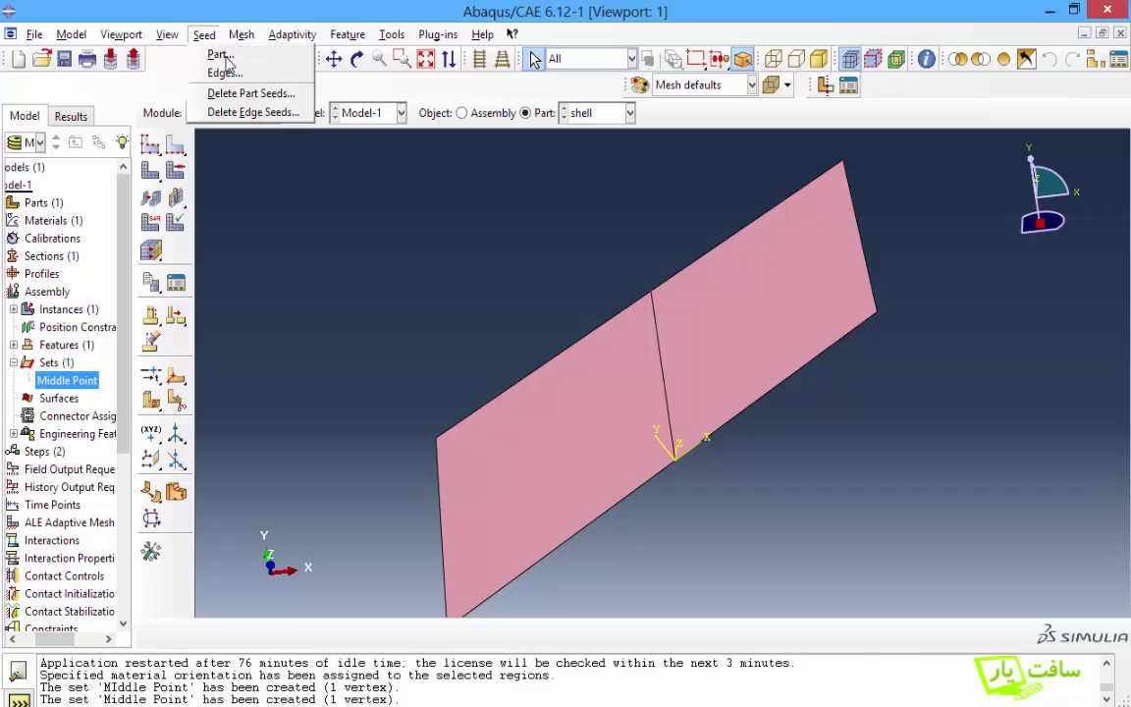
{"action": "left_click", "coordinate": [212, 56]}
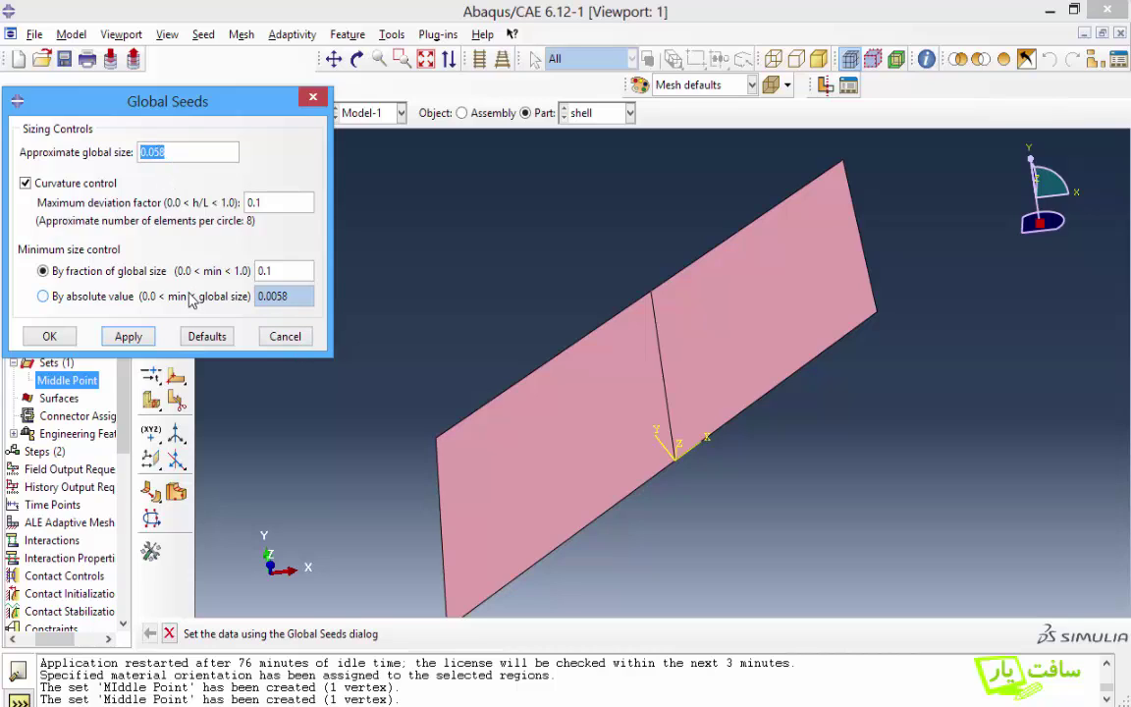
{"action": "left_click", "coordinate": [49, 336]}
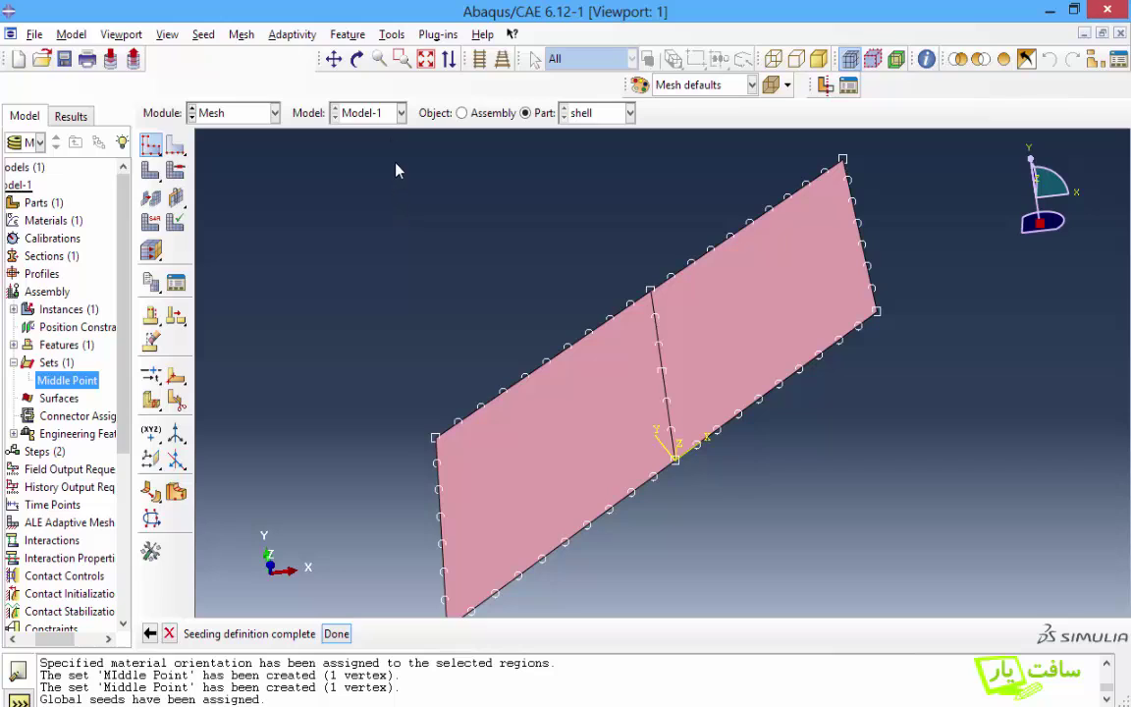
Step: Assign Quad element shape and the Structured technique as mesh controls for both faces of the shell part
{"action": "left_click", "coordinate": [242, 35]}
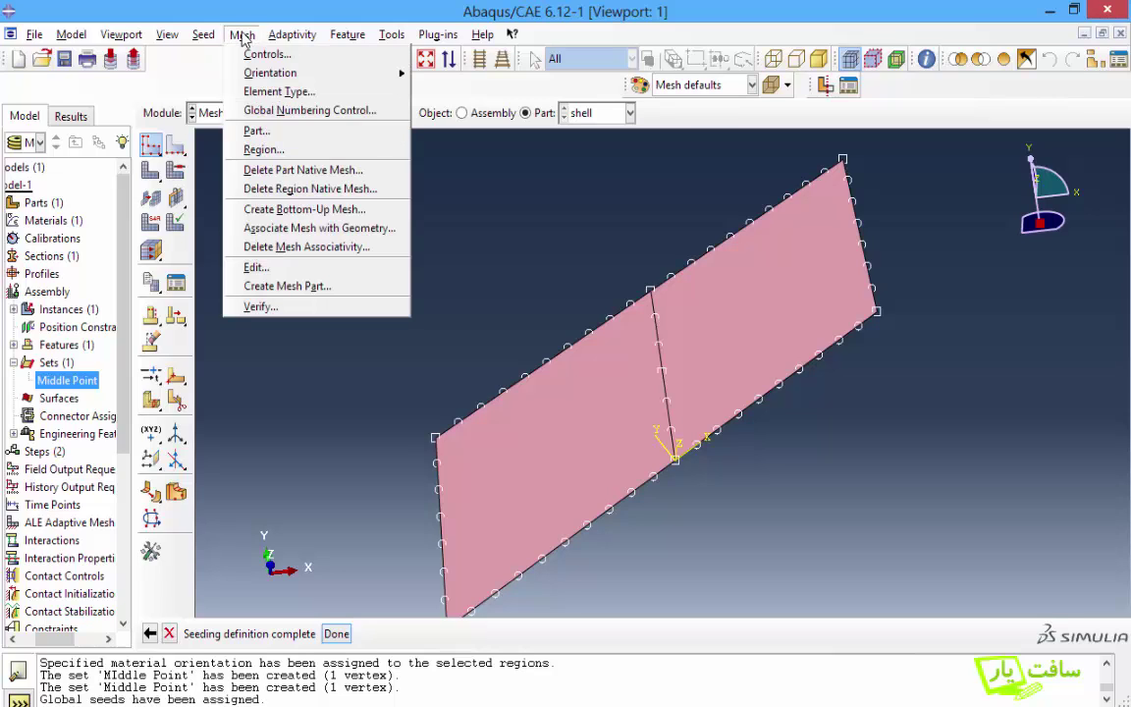
{"action": "left_click", "coordinate": [263, 54]}
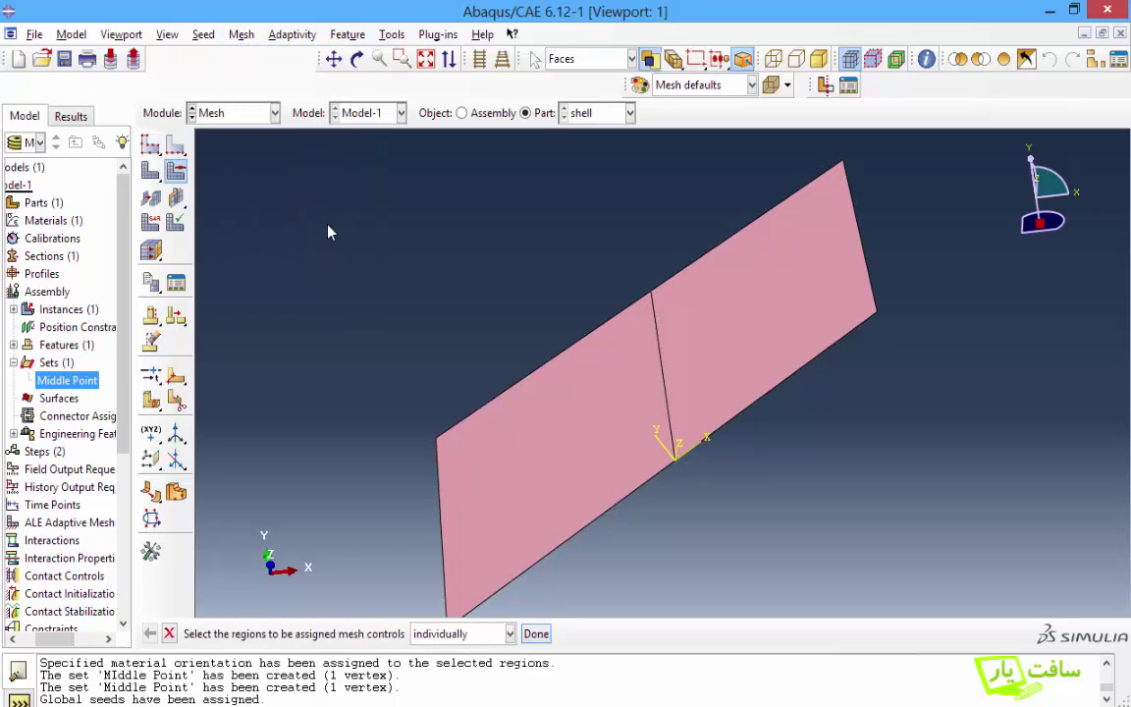
{"action": "left_click_drag", "start_coordinate": [888, 167], "coordinate": [373, 611]}
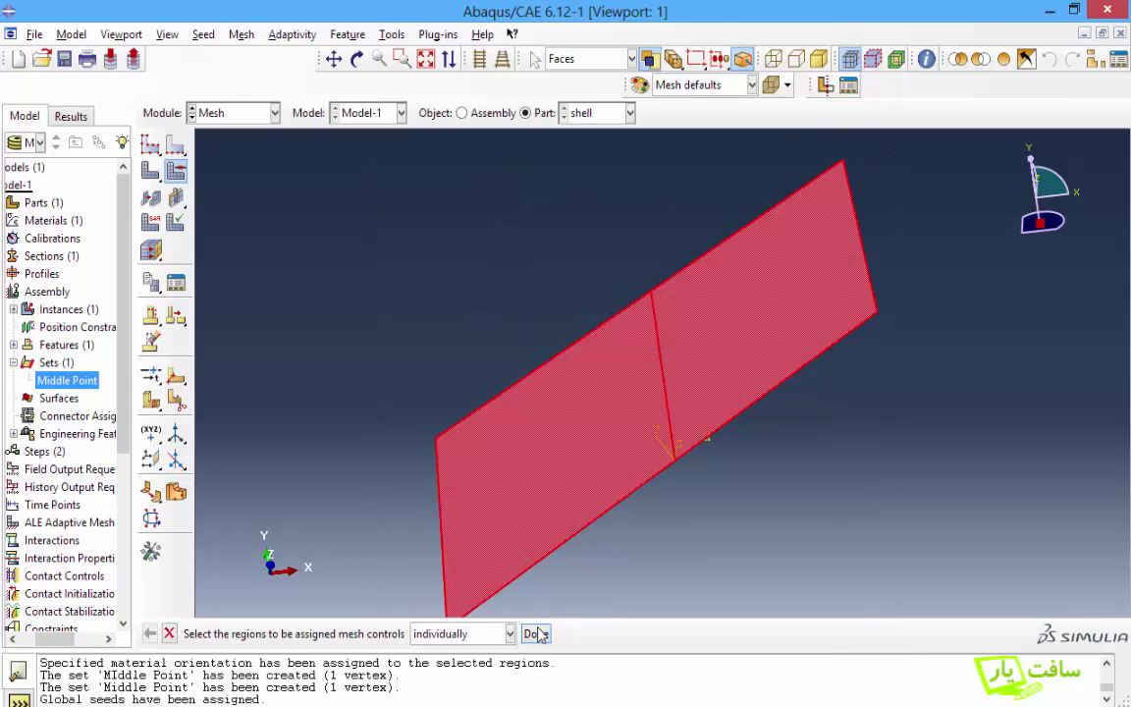
{"action": "left_click", "coordinate": [536, 633]}
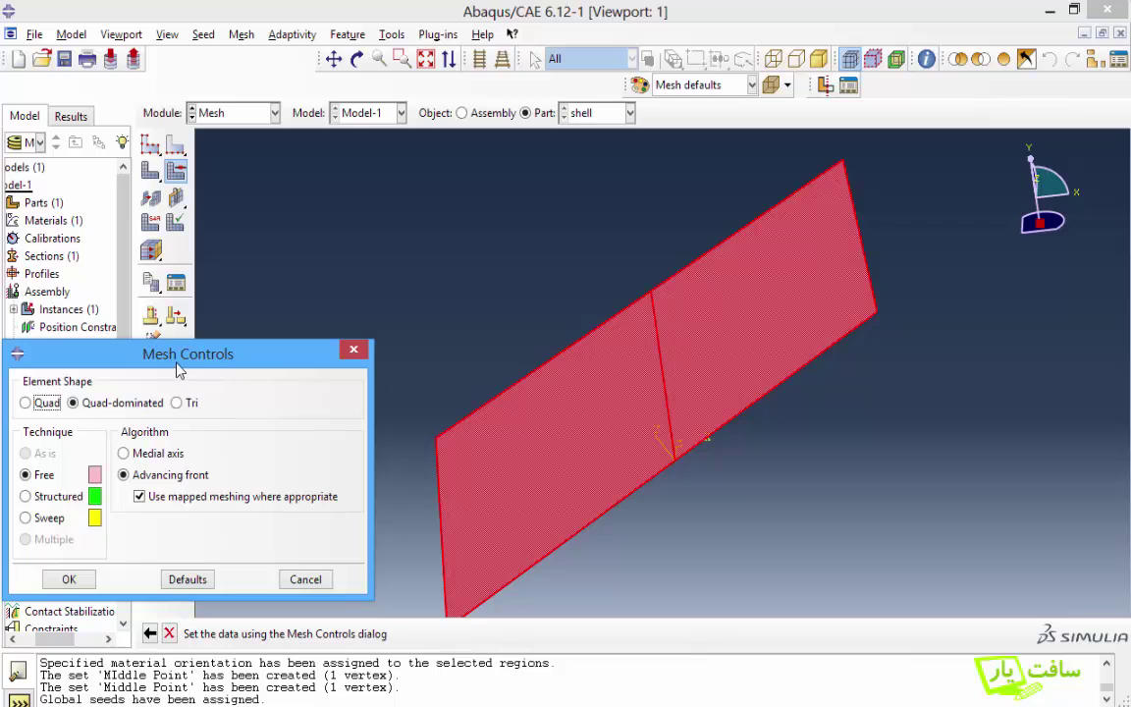
{"action": "left_click_drag", "start_coordinate": [178, 361], "coordinate": [267, 231]}
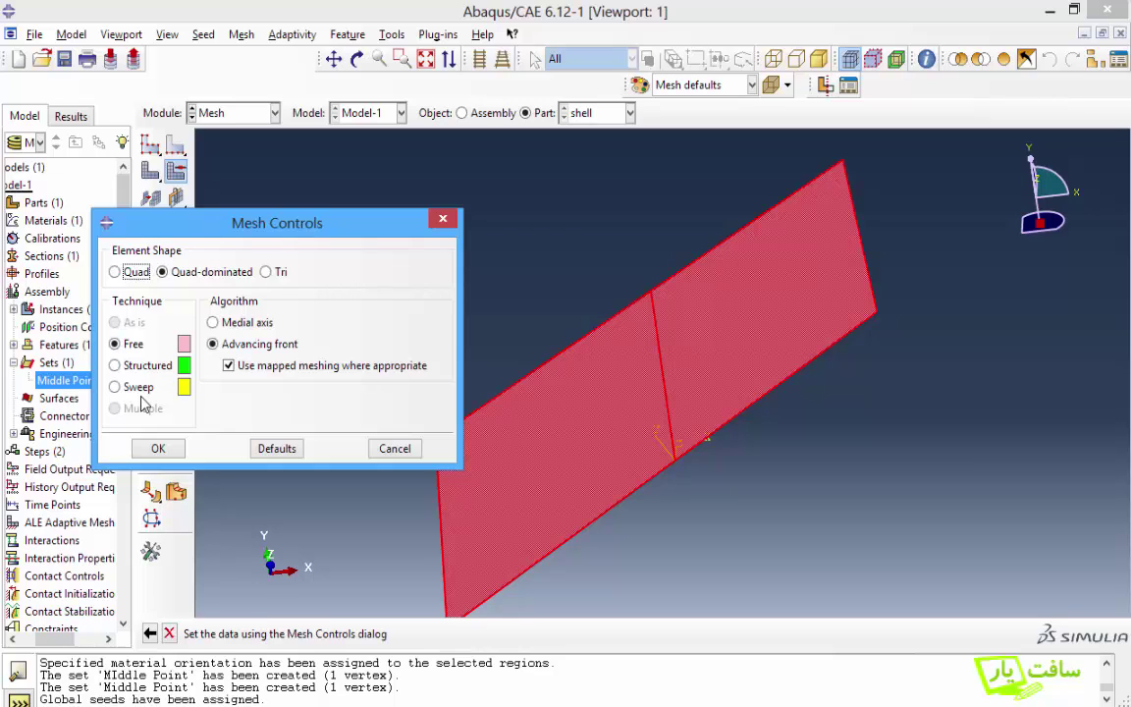
{"action": "left_click", "coordinate": [114, 272]}
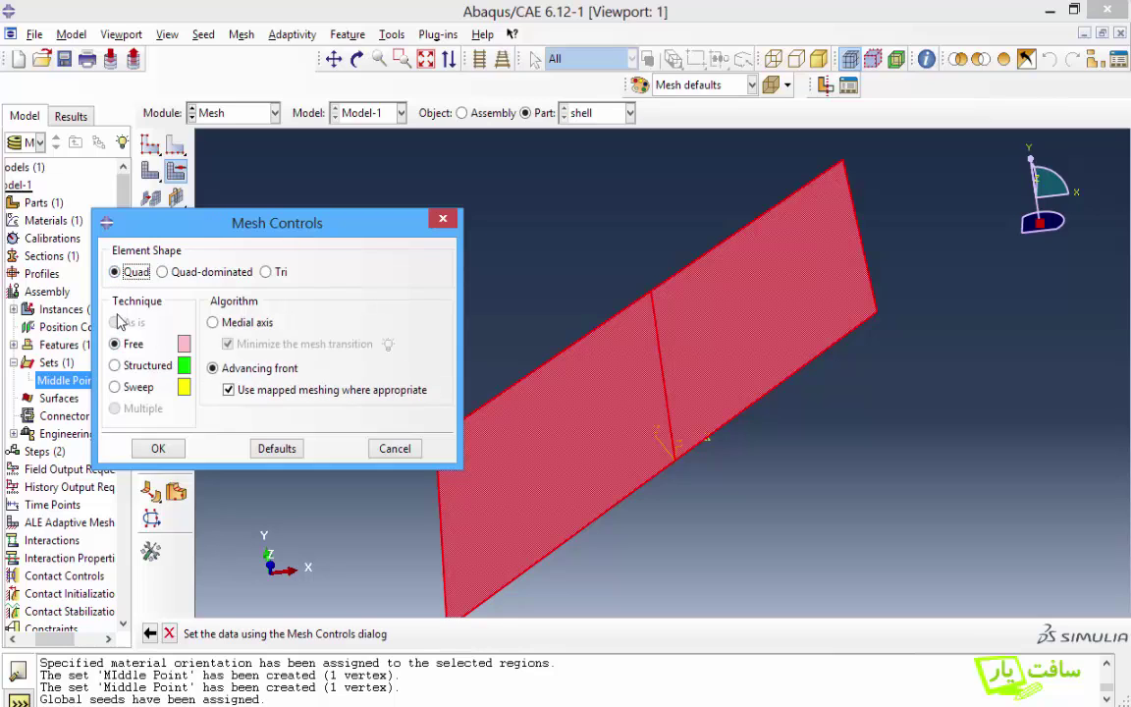
{"action": "left_click", "coordinate": [123, 367]}
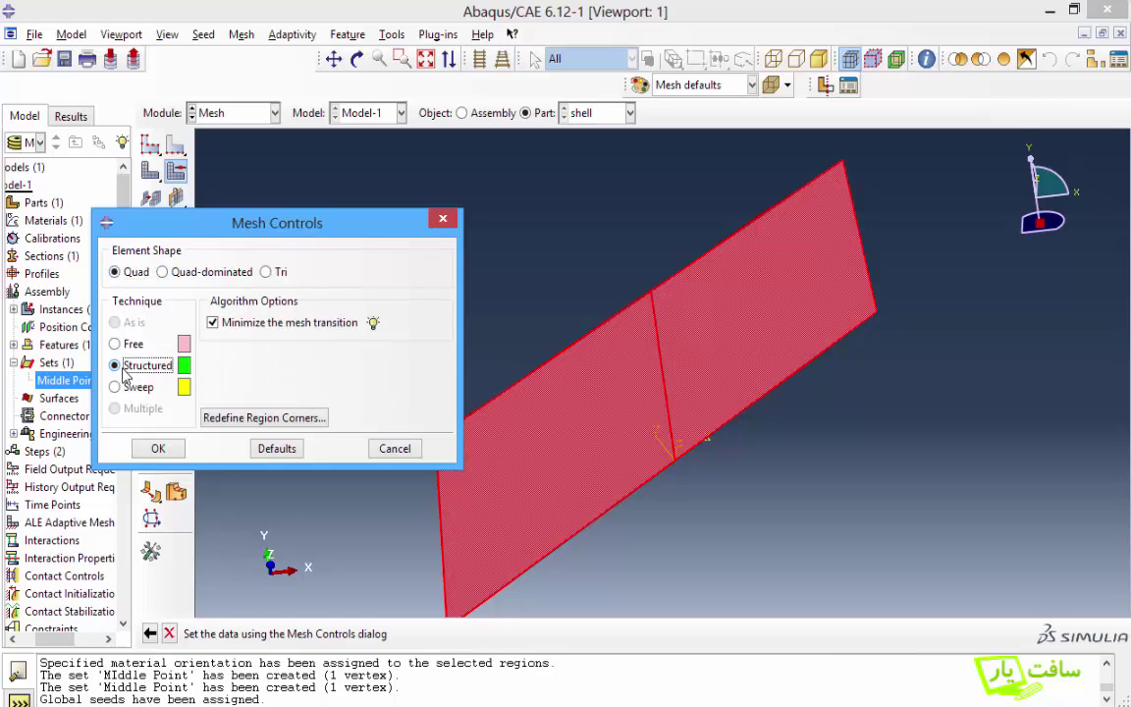
{"action": "left_click", "coordinate": [163, 448]}
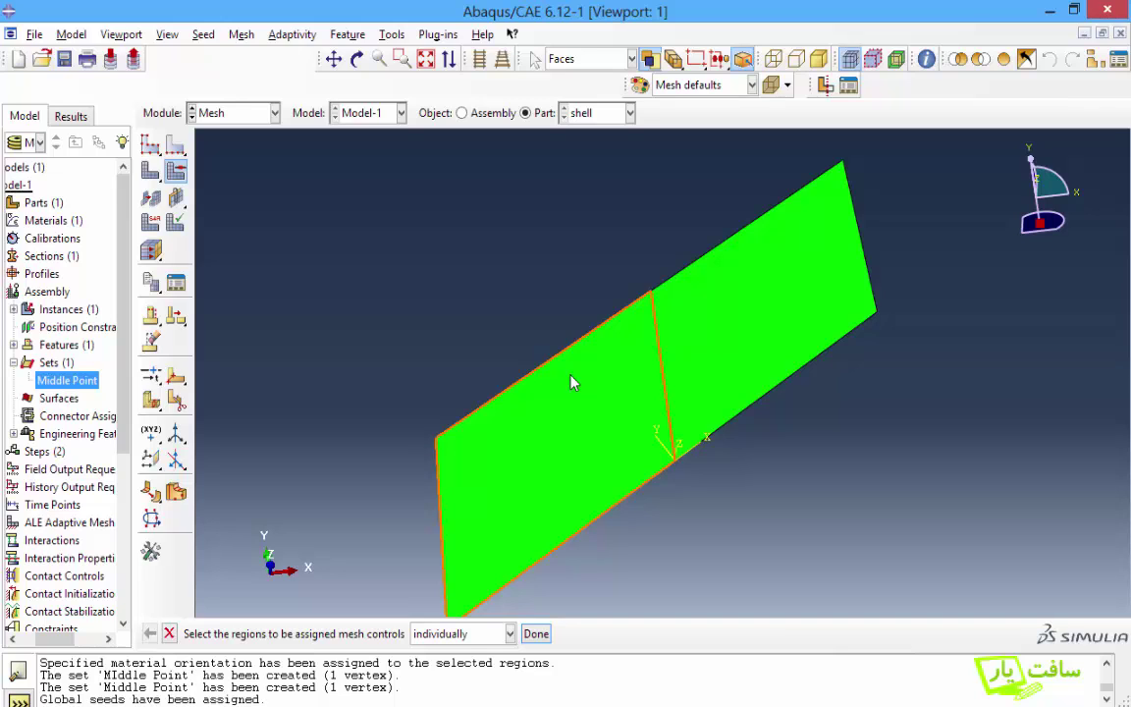
{"action": "left_click", "coordinate": [357, 59]}
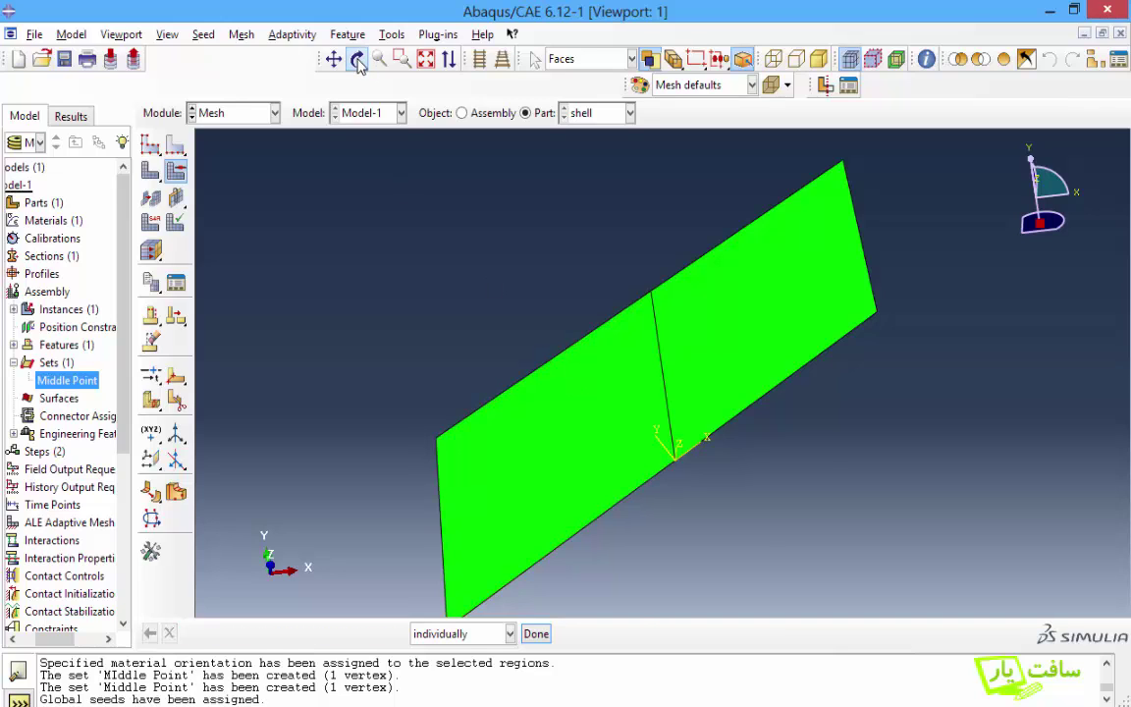
{"action": "left_click_drag", "start_coordinate": [634, 424], "coordinate": [718, 379]}
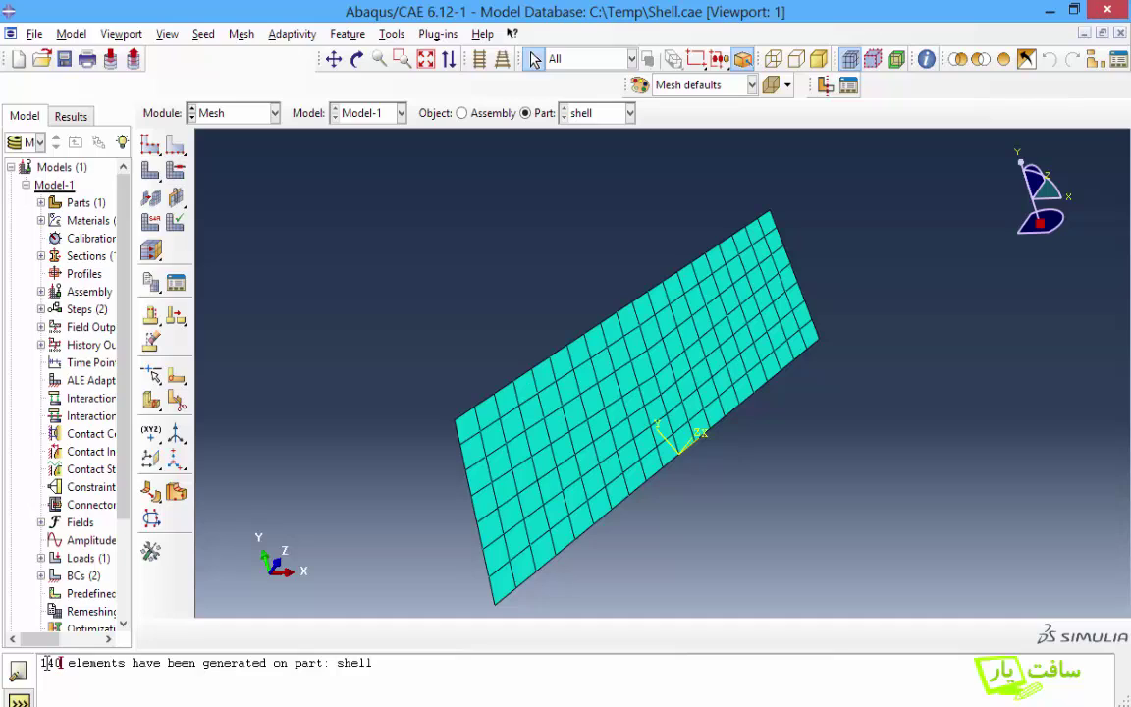
Step: Check the number of elements generated on the shell part and switch to the Job module
{"action": "left_click_drag", "start_coordinate": [39, 663], "coordinate": [130, 662]}
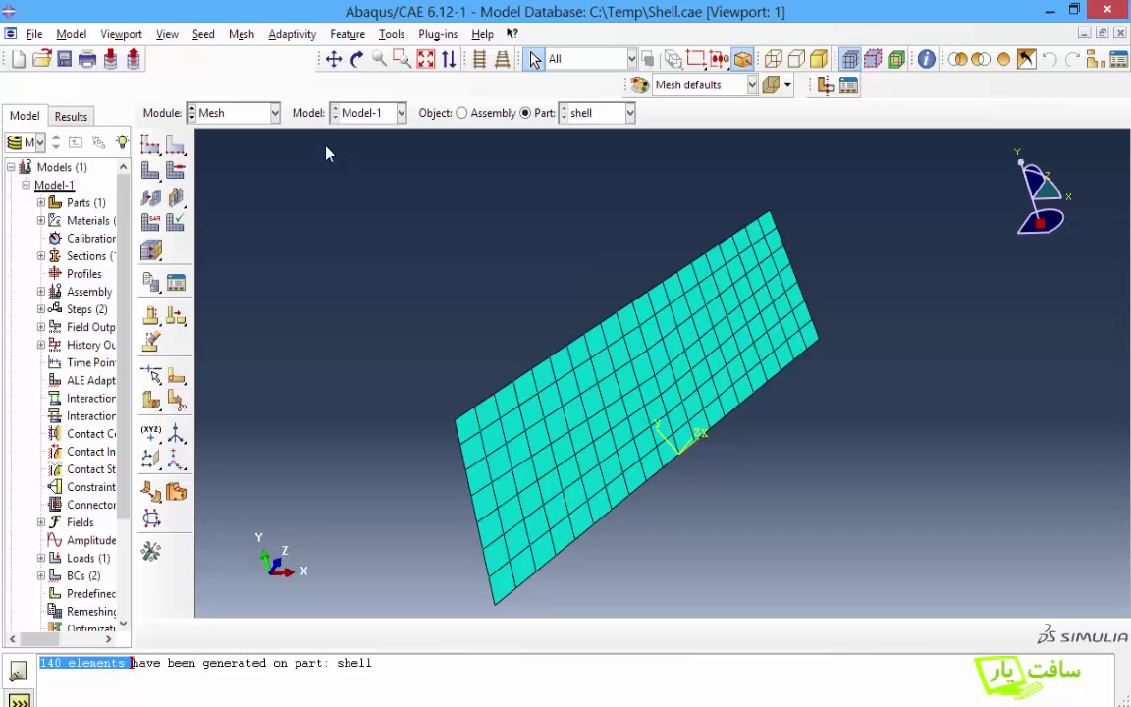
{"action": "left_click", "coordinate": [265, 115]}
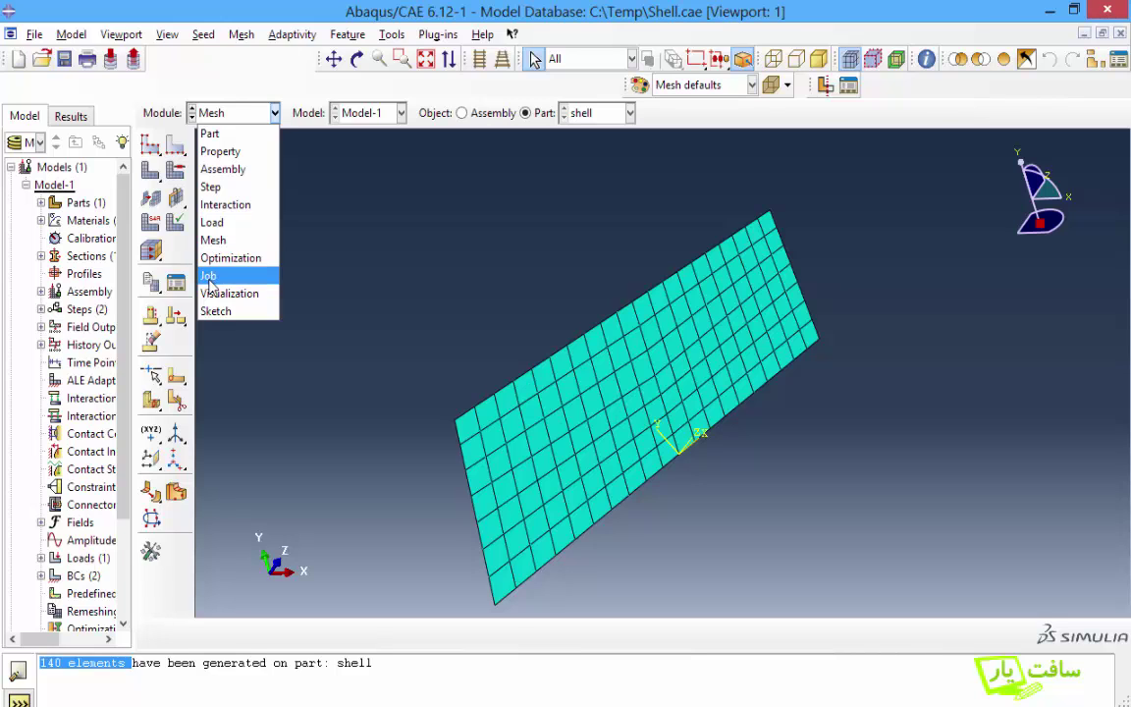
{"action": "left_click", "coordinate": [210, 279]}
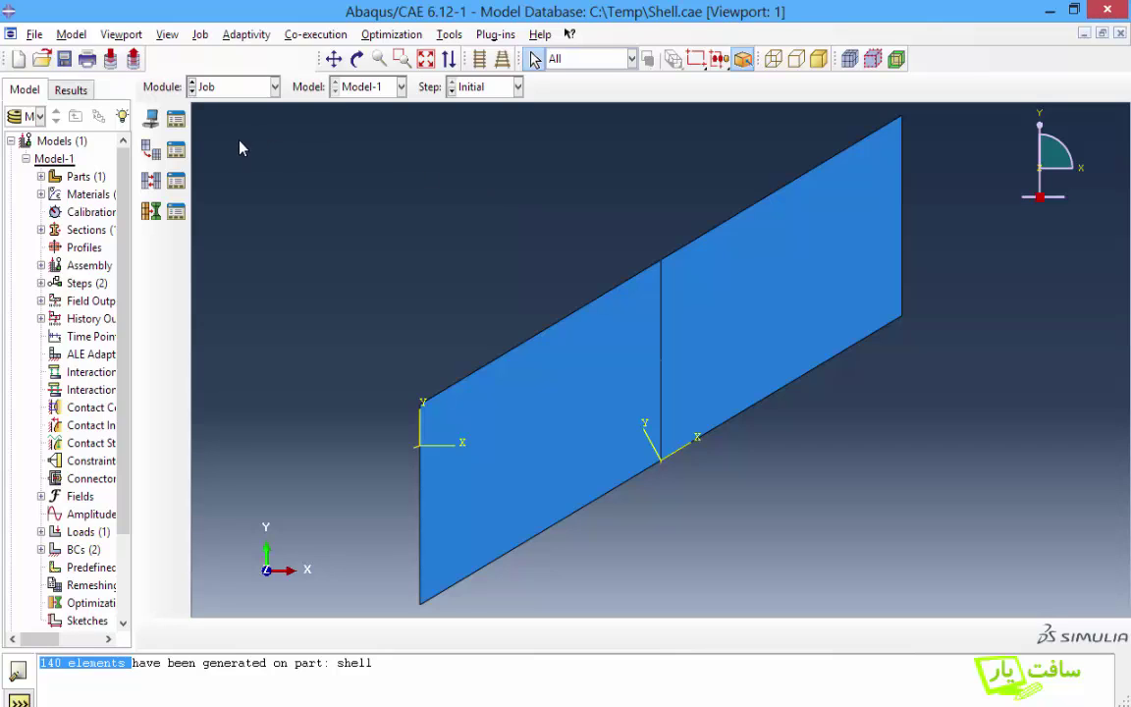
Step: Create a directory named Shell on drive E: and save the model database in it as Shell.cae
{"action": "left_click", "coordinate": [35, 34]}
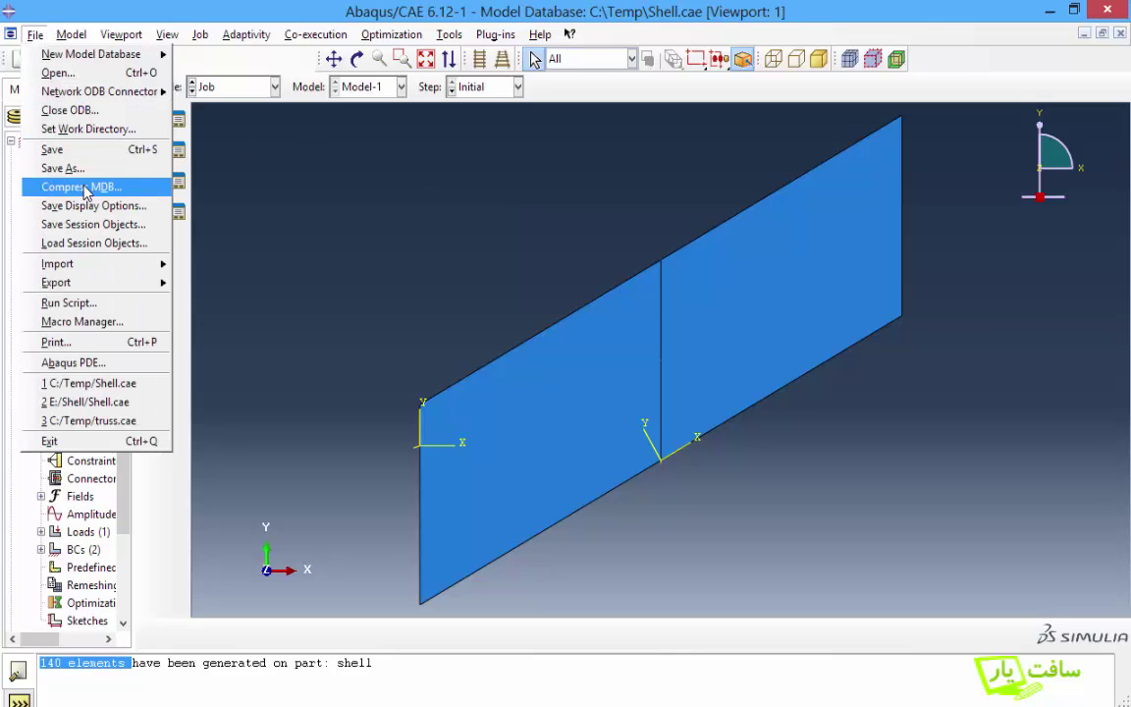
{"action": "left_click", "coordinate": [63, 169]}
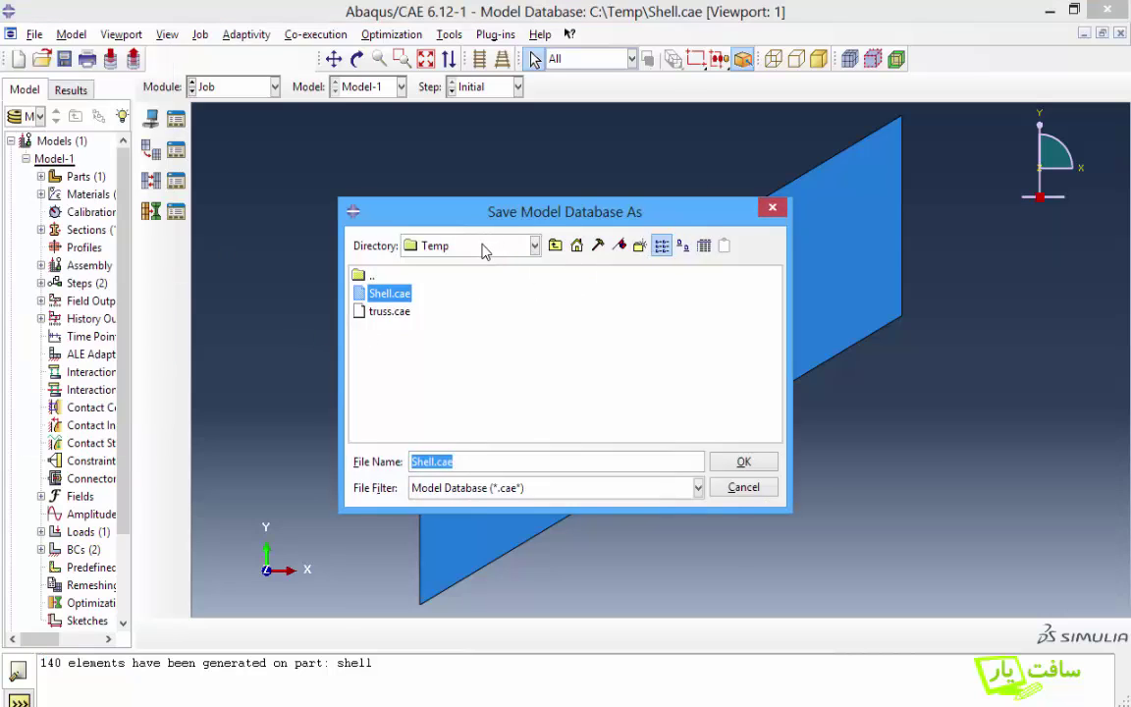
{"action": "left_click", "coordinate": [482, 248]}
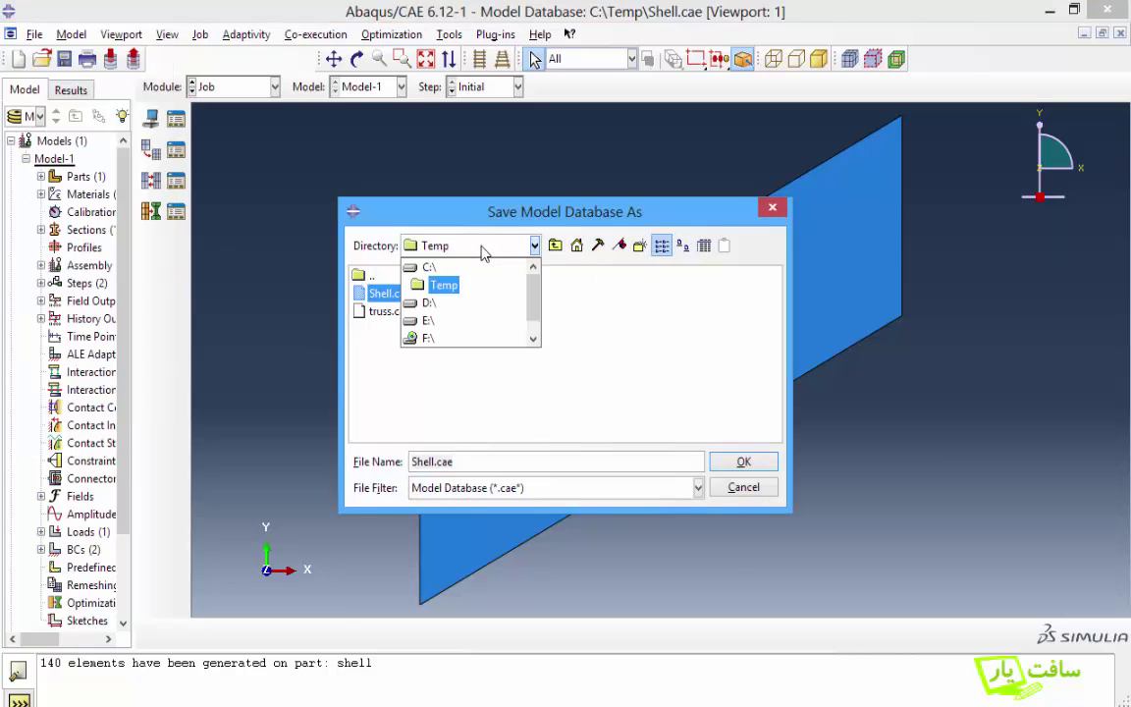
{"action": "left_click", "coordinate": [428, 323]}
{"action": "right_click", "coordinate": [403, 312]}
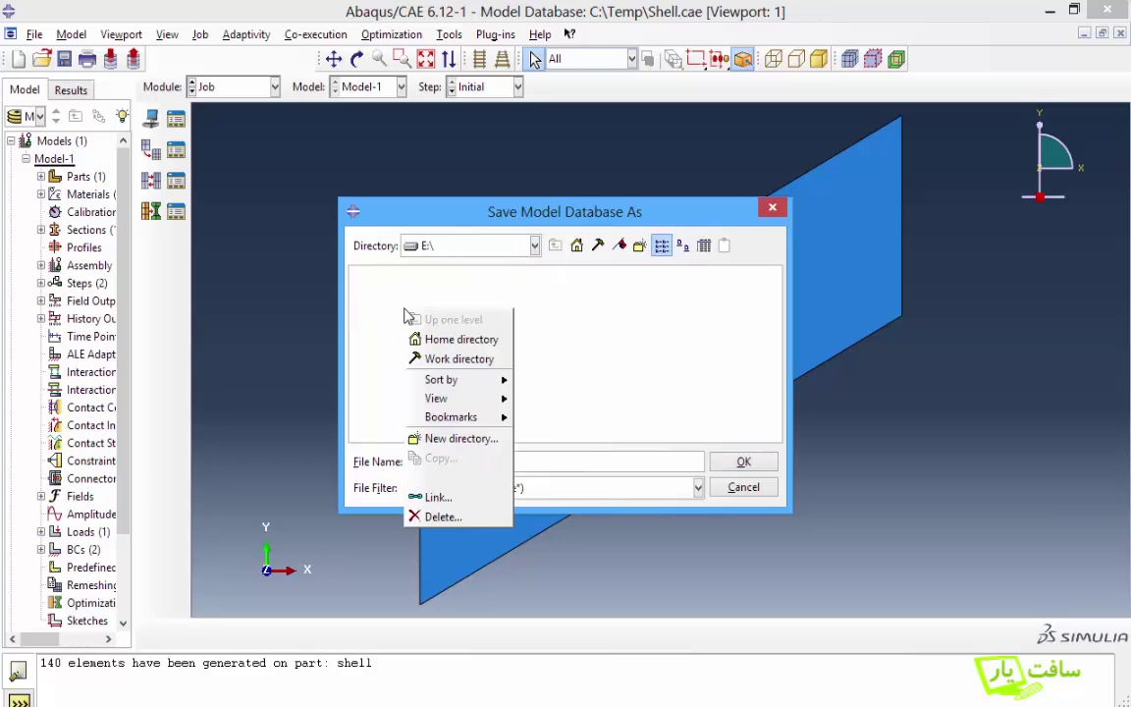
{"action": "left_click", "coordinate": [461, 439]}
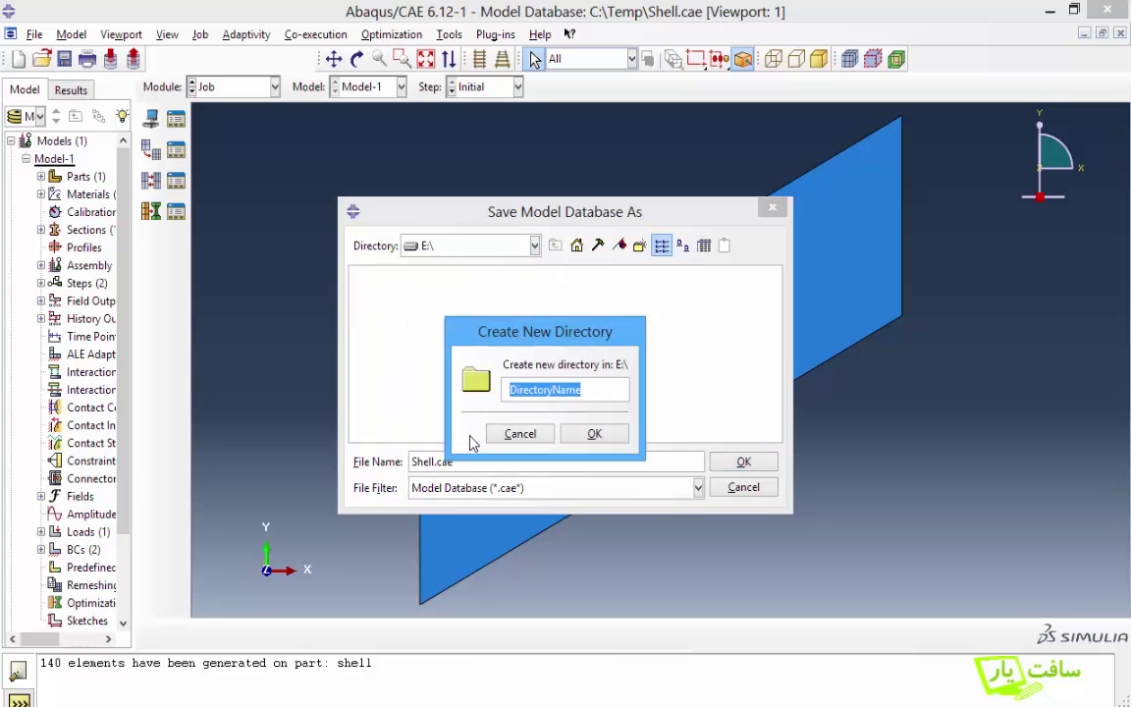
{"action": "type", "text": "Shell"}
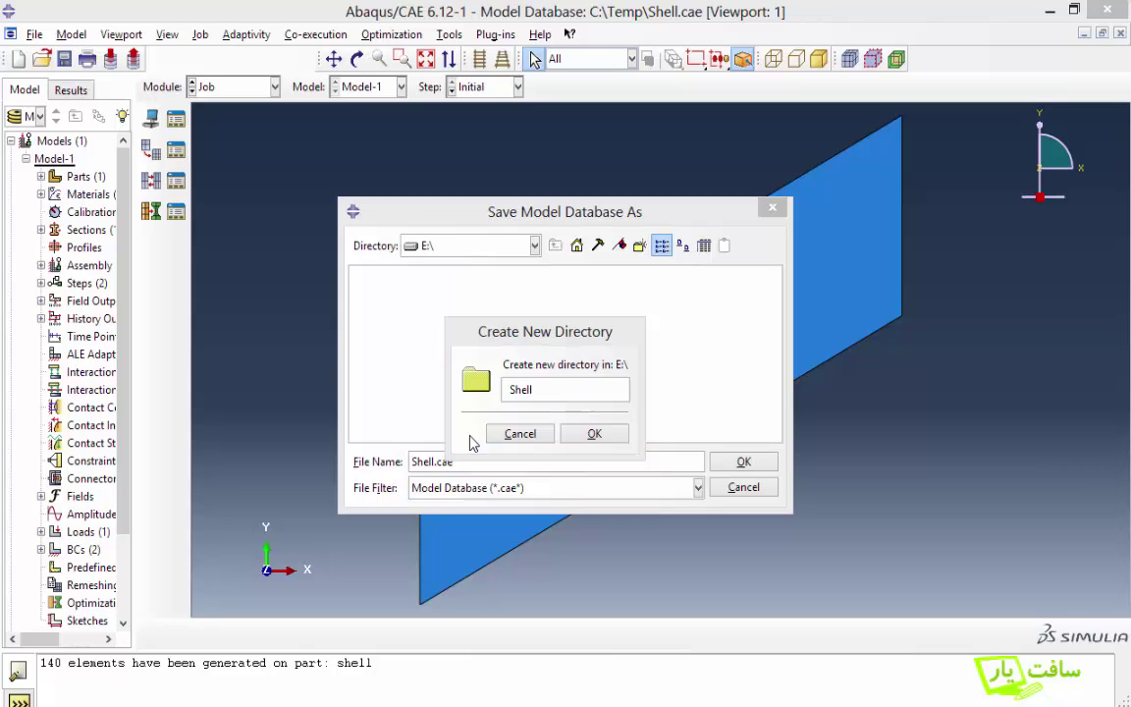
{"action": "key", "text": "Return"}
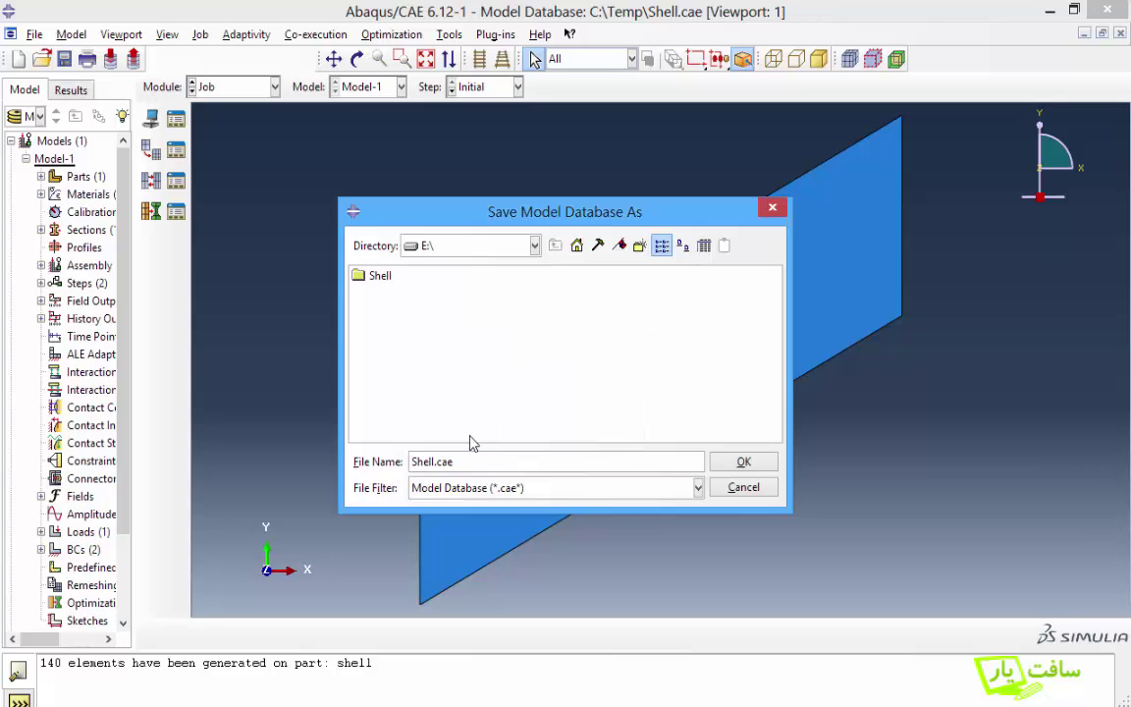
{"action": "double_click", "coordinate": [376, 276]}
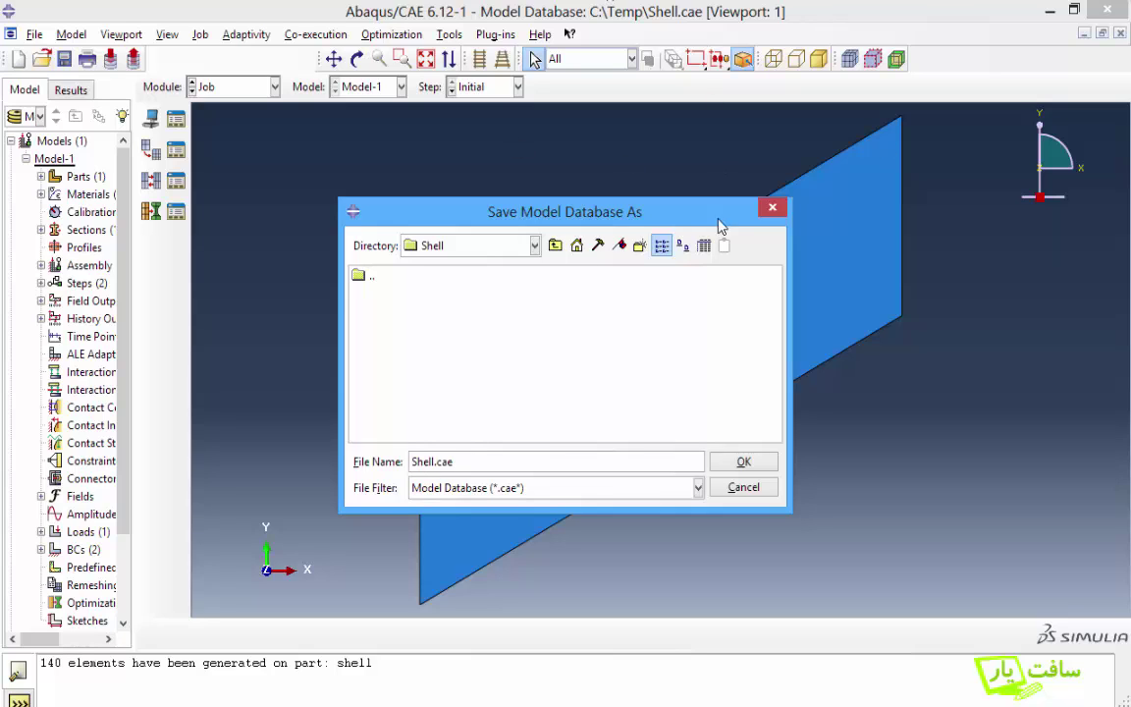
{"action": "left_click", "coordinate": [743, 463]}
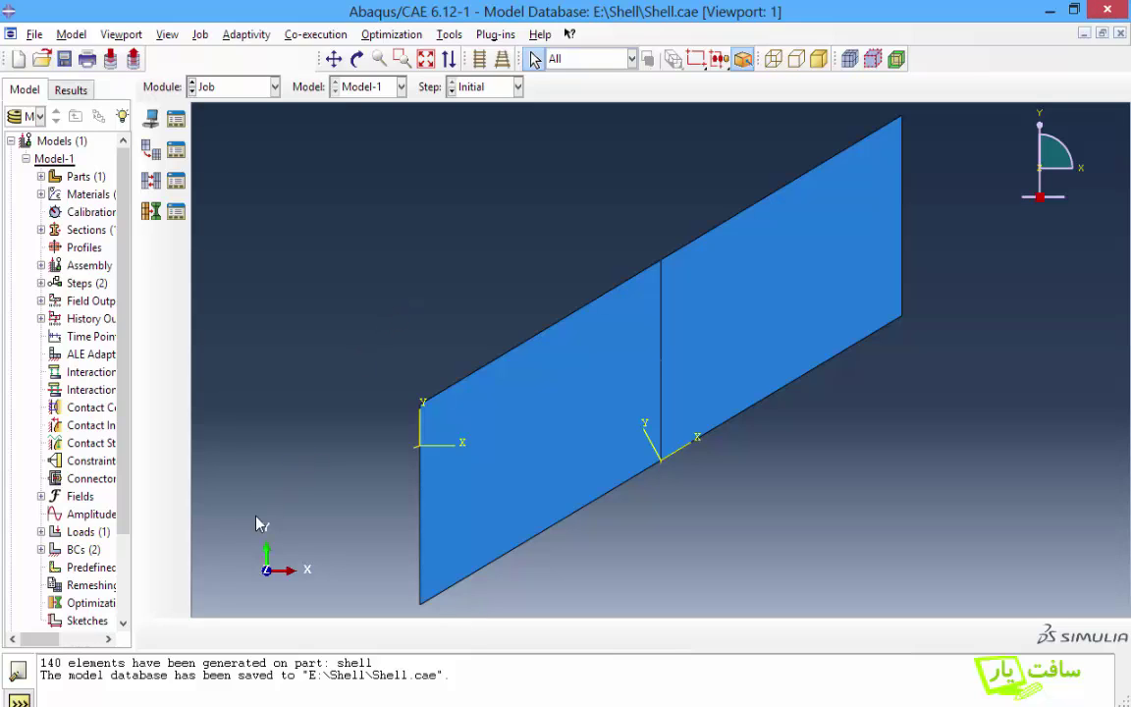
Step: Switch to File Explorer and check the saved model files in the Shell folder on drive E:
{"action": "left_click", "coordinate": [403, 702]}
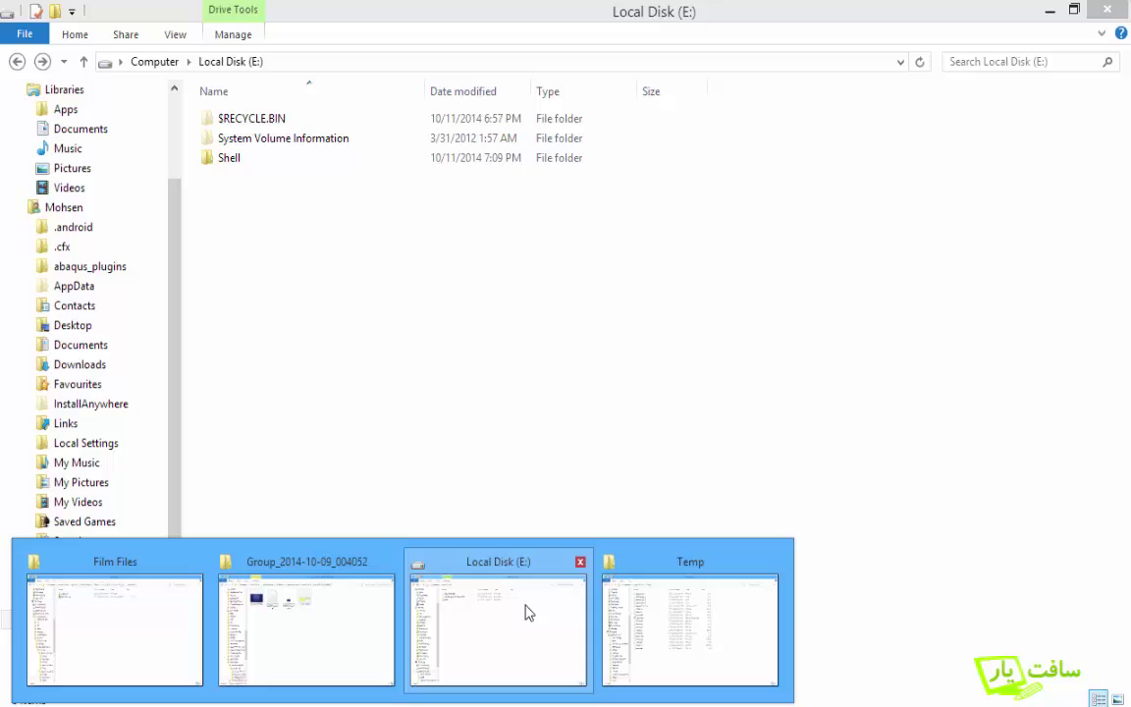
{"action": "left_click", "coordinate": [525, 610]}
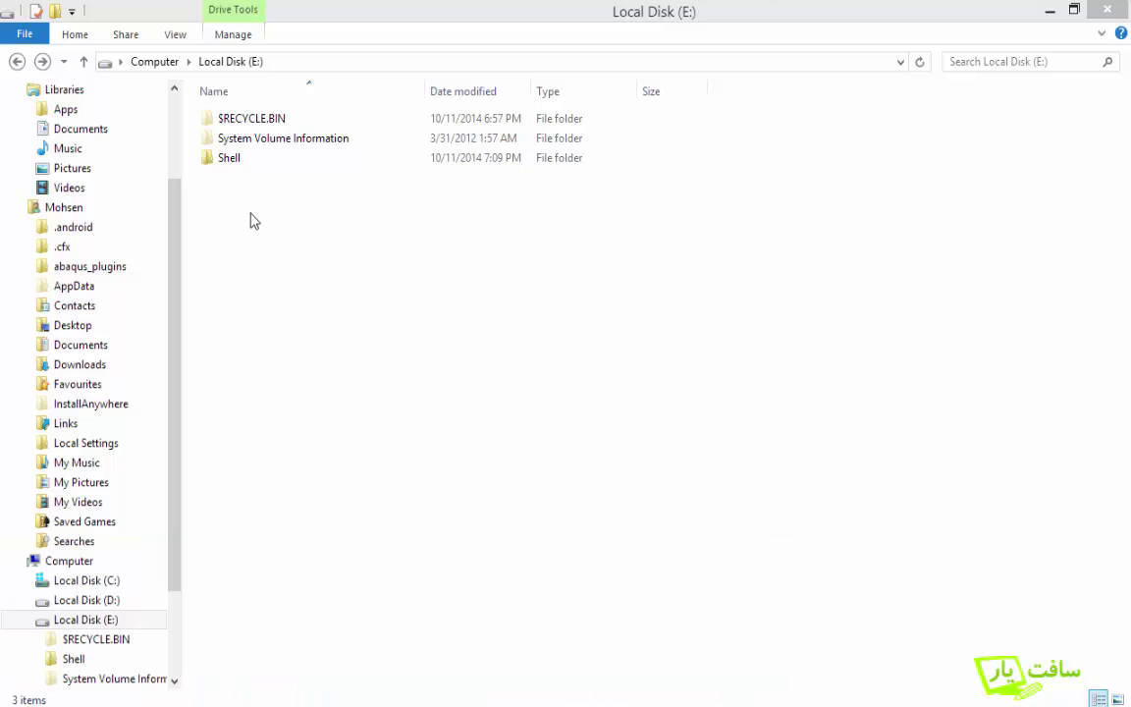
{"action": "double_click", "coordinate": [211, 157]}
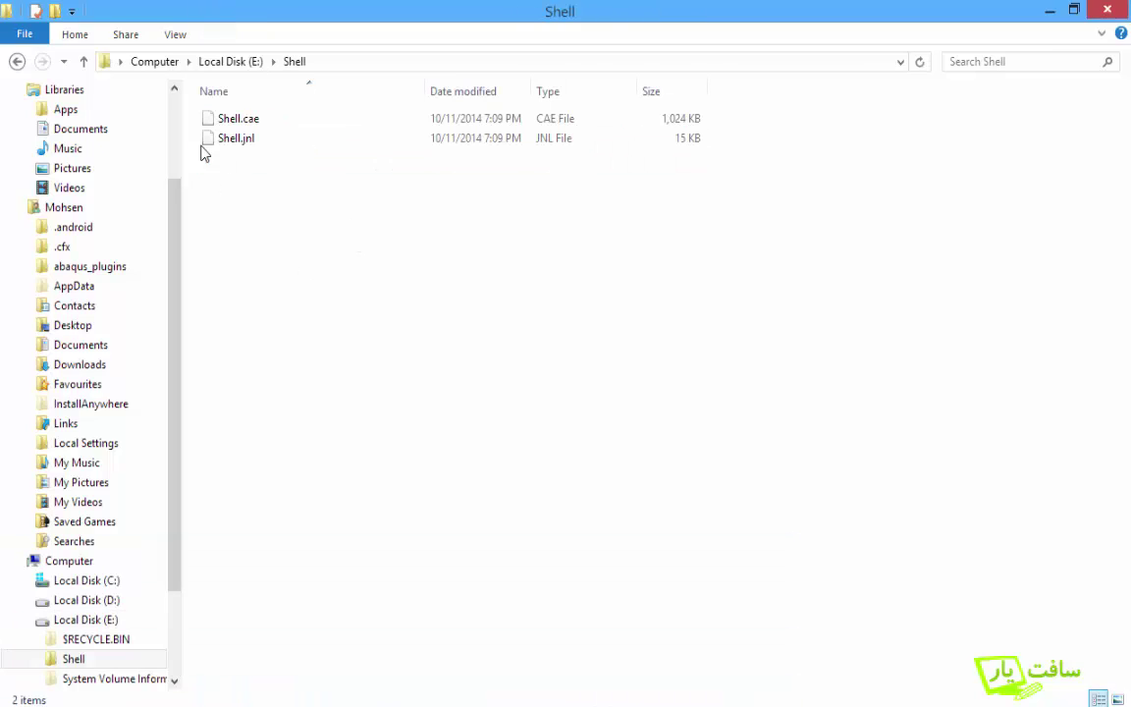
{"action": "left_click", "coordinate": [251, 127]}
{"action": "left_click", "coordinate": [251, 126]}
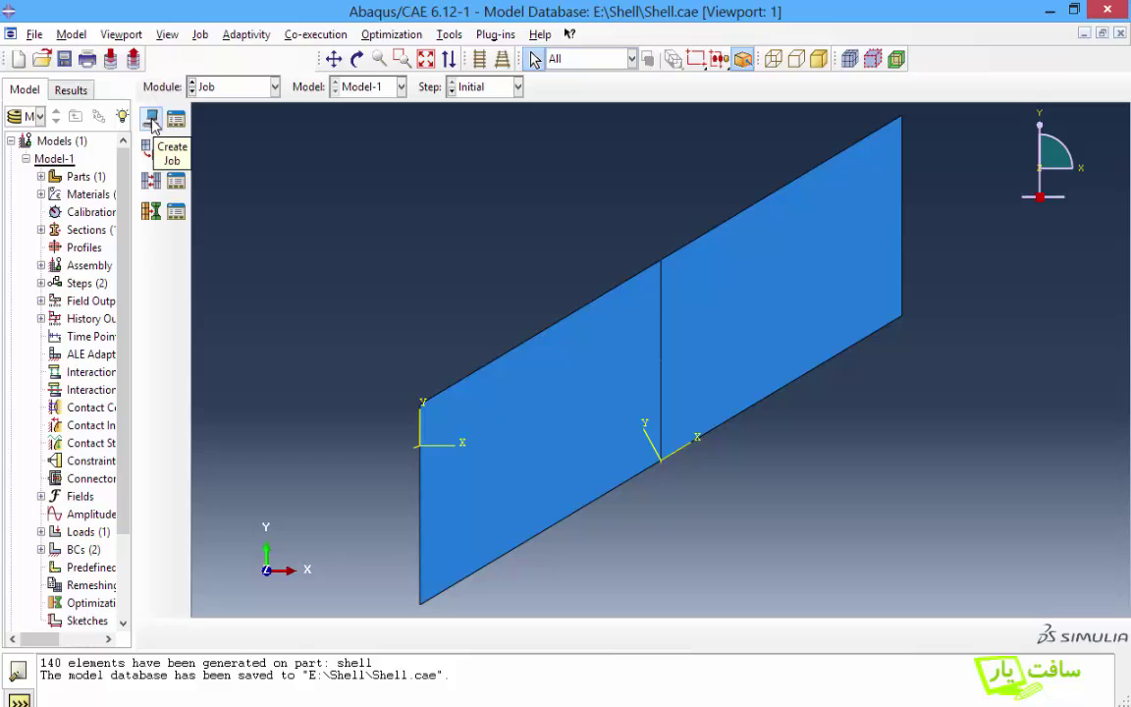
Step: Back in Abaqus/CAE, create a job named Shell from Model-1
{"action": "left_click", "coordinate": [152, 120]}
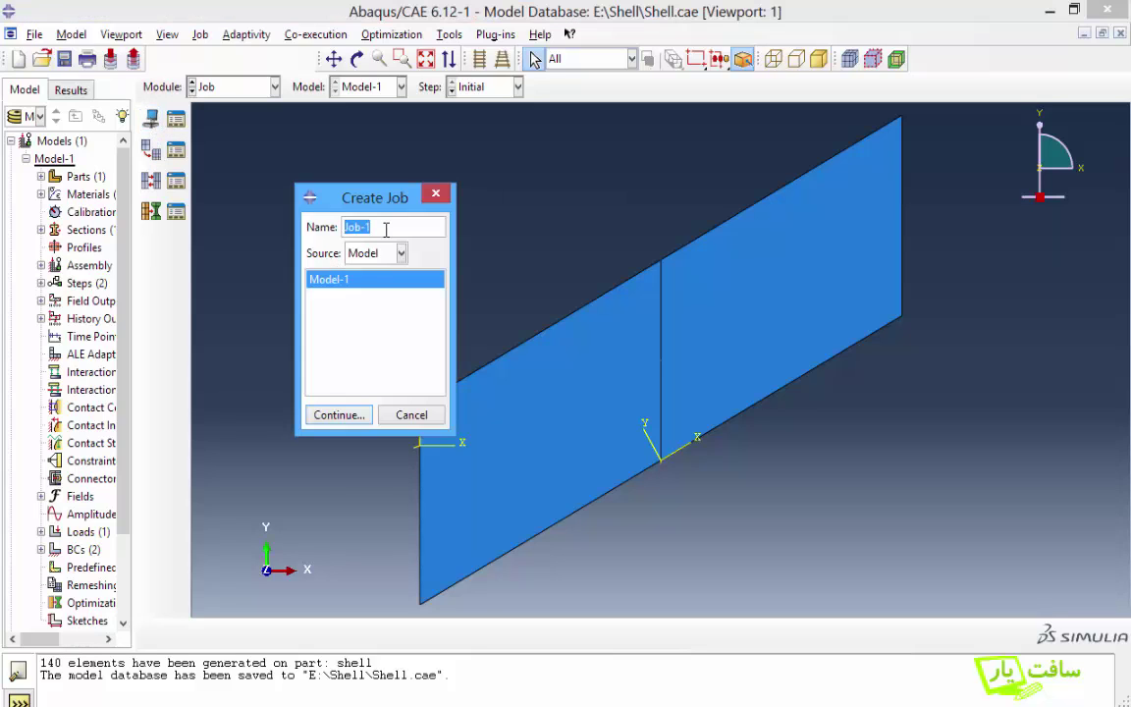
{"action": "type", "text": "Shell"}
{"action": "left_click", "coordinate": [341, 415]}
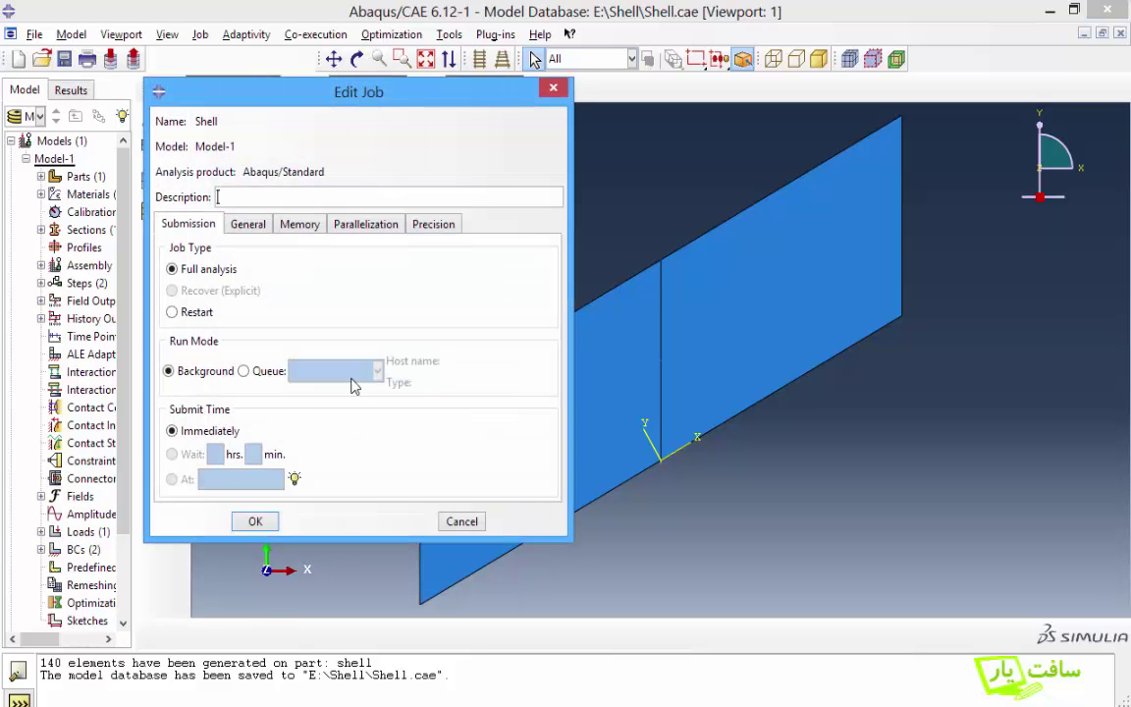
Step: Set the job's maximum preprocessor and analysis memory to 100 percent of physical memory
{"action": "left_click", "coordinate": [284, 222]}
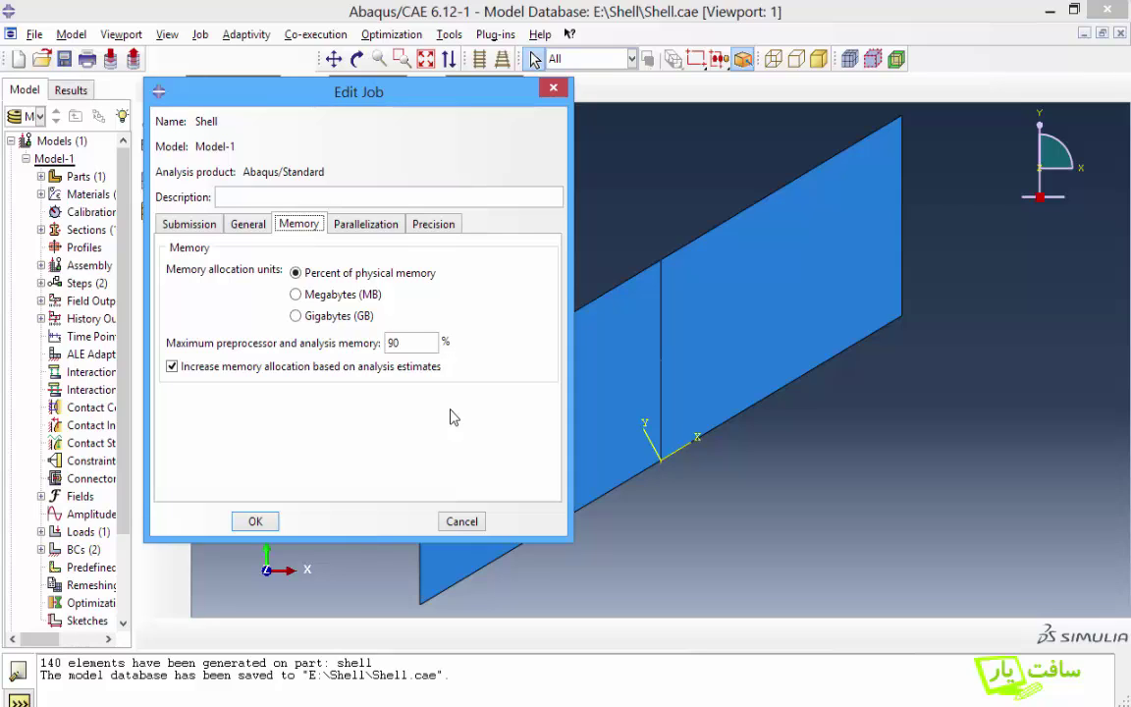
{"action": "double_click", "coordinate": [432, 342]}
{"action": "key", "text": "BackSpace"}
{"action": "type", "text": "100"}
Step: Enable multiple processors for the job with 2 processors and check the computer's core count in Task Manager
{"action": "left_click", "coordinate": [356, 224]}
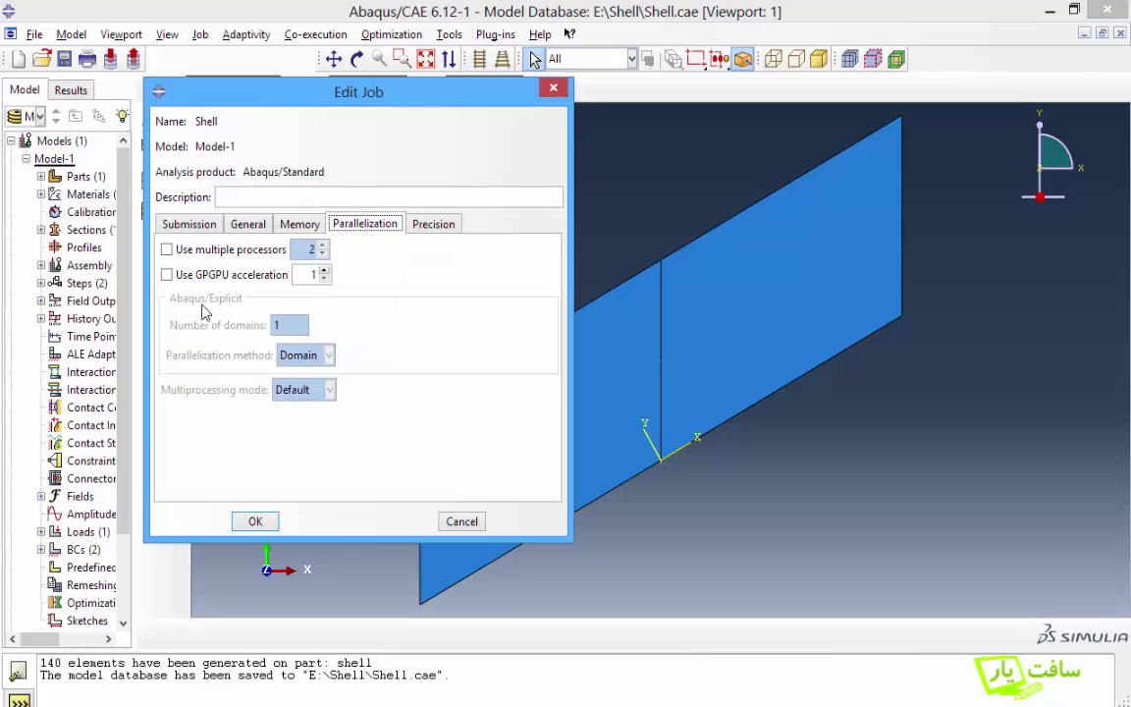
{"action": "left_click", "coordinate": [167, 251]}
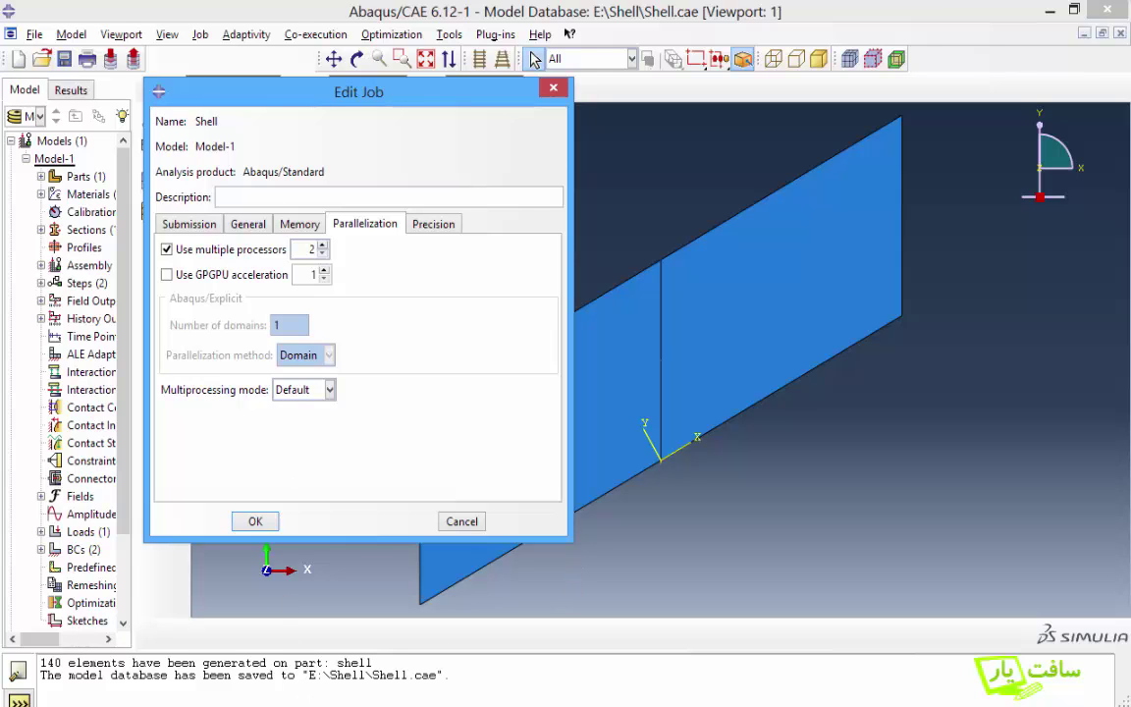
{"action": "key", "text": "ctrl+shift+Escape"}
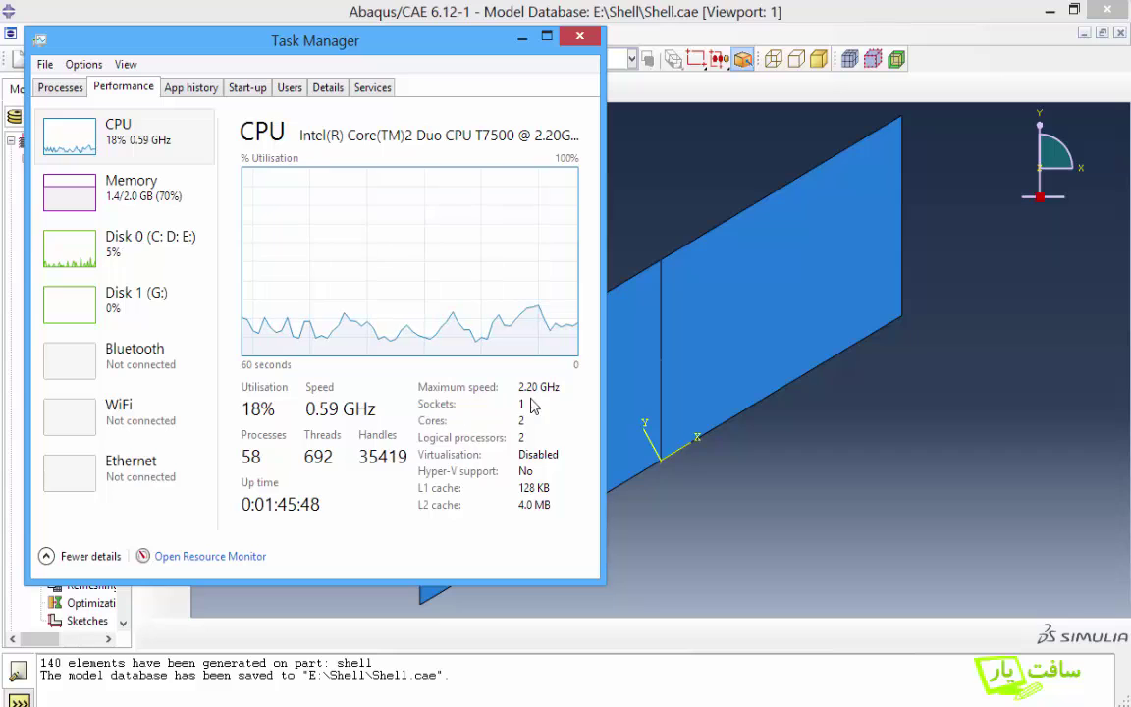
{"action": "left_click", "coordinate": [521, 37]}
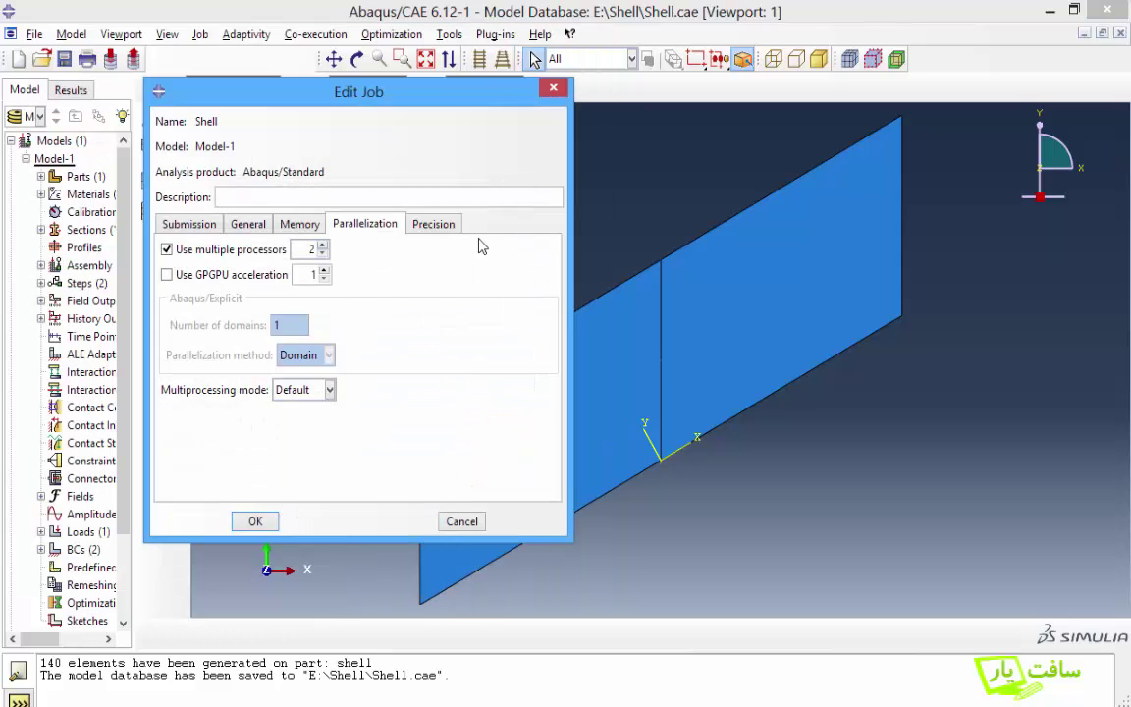